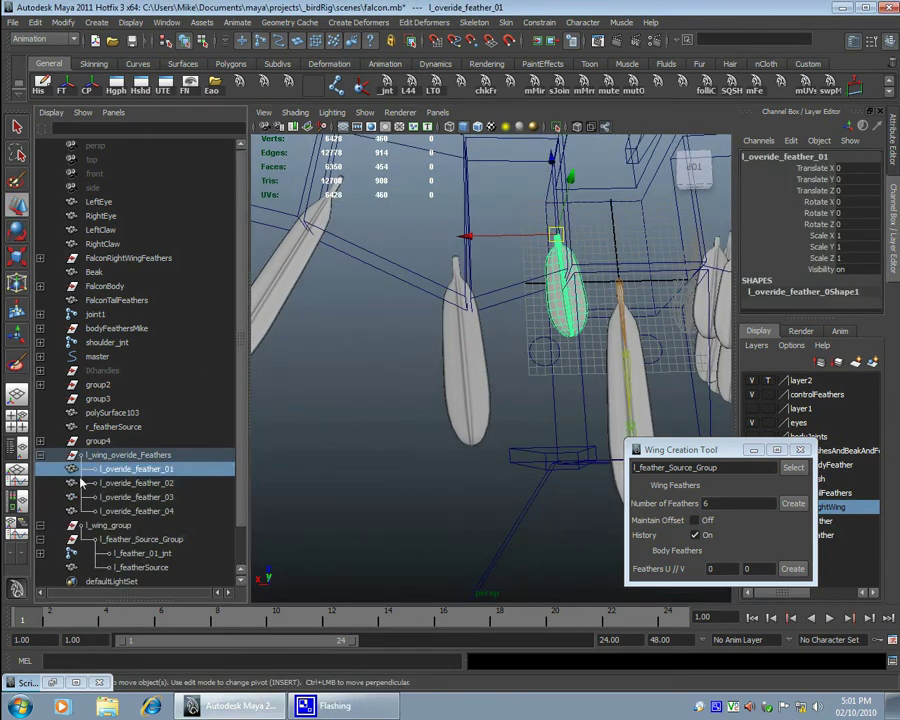
# Step: Select override feather 03, the l_feather_03_jnt joint and l_feather_Source_Group as the feather source
pyautogui.click(140, 497)
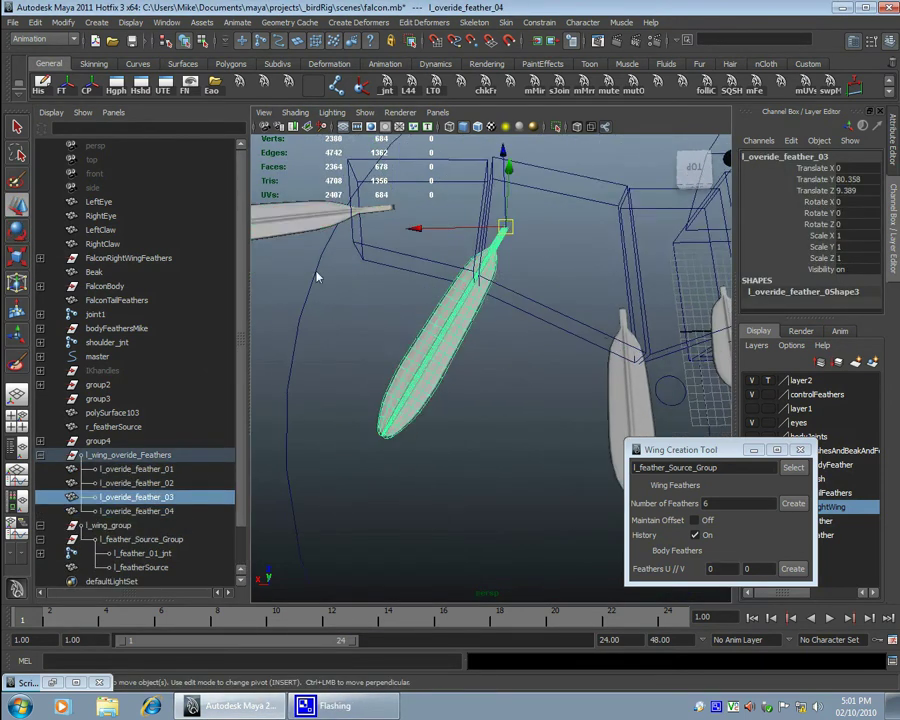
pyautogui.click(168, 524)
pyautogui.click(41, 541)
pyautogui.click(41, 540)
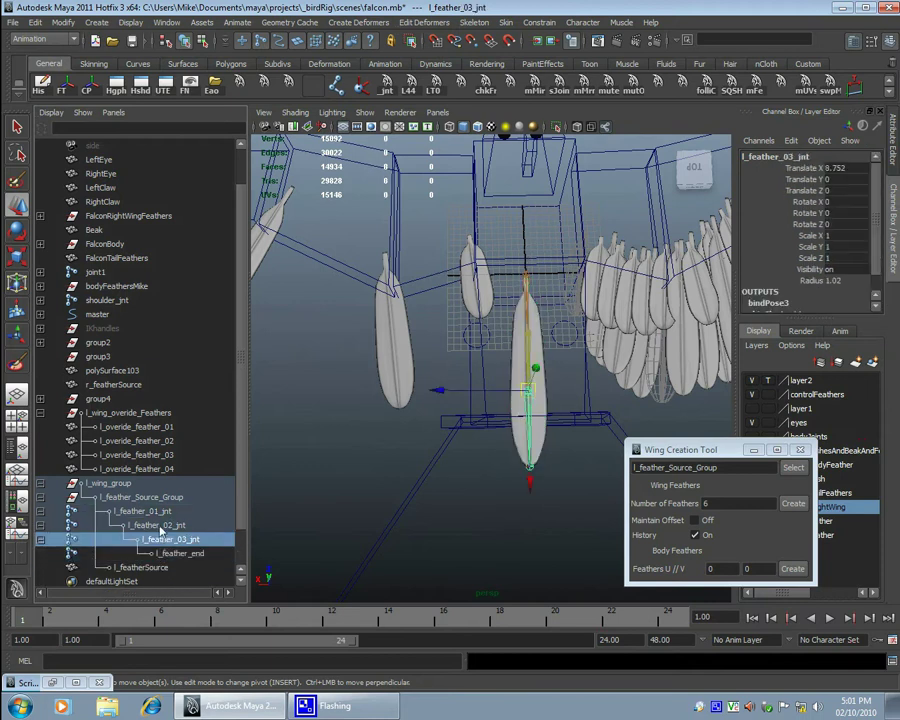
pyautogui.click(41, 511)
pyautogui.click(42, 497)
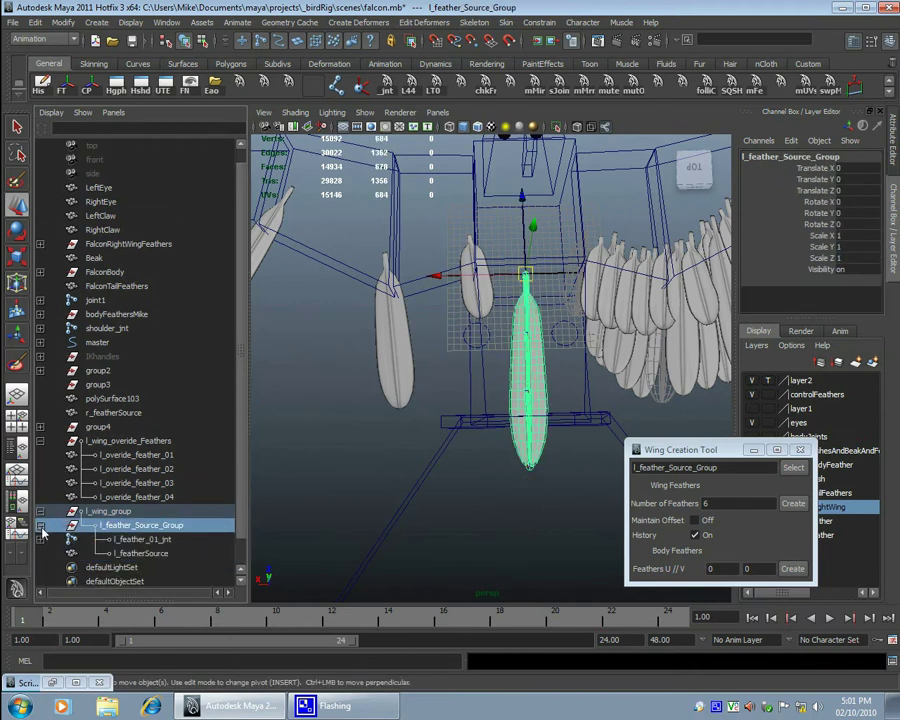
pyautogui.click(115, 497)
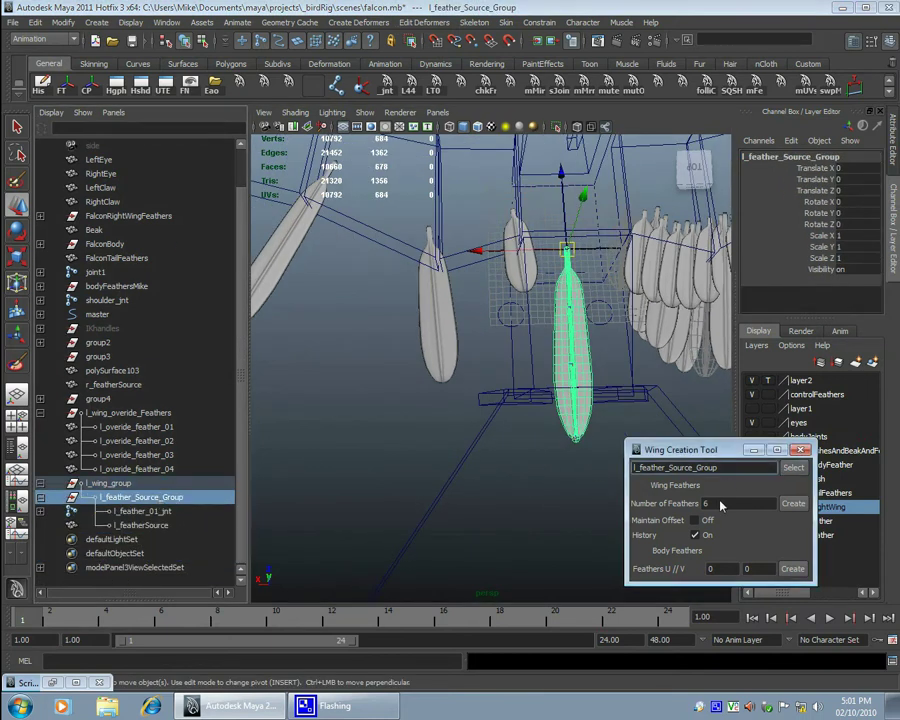
# Step: Create the seven feathers and swing Group1's orient constraint to Offset Y about -57.7
pyautogui.click(793, 503)
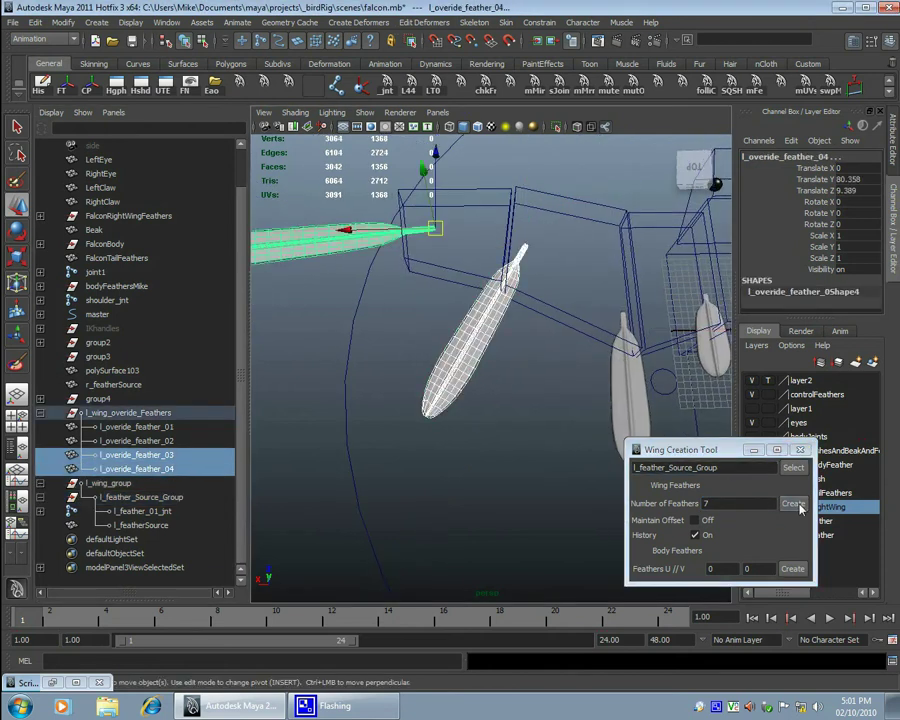
pyautogui.click(44, 414)
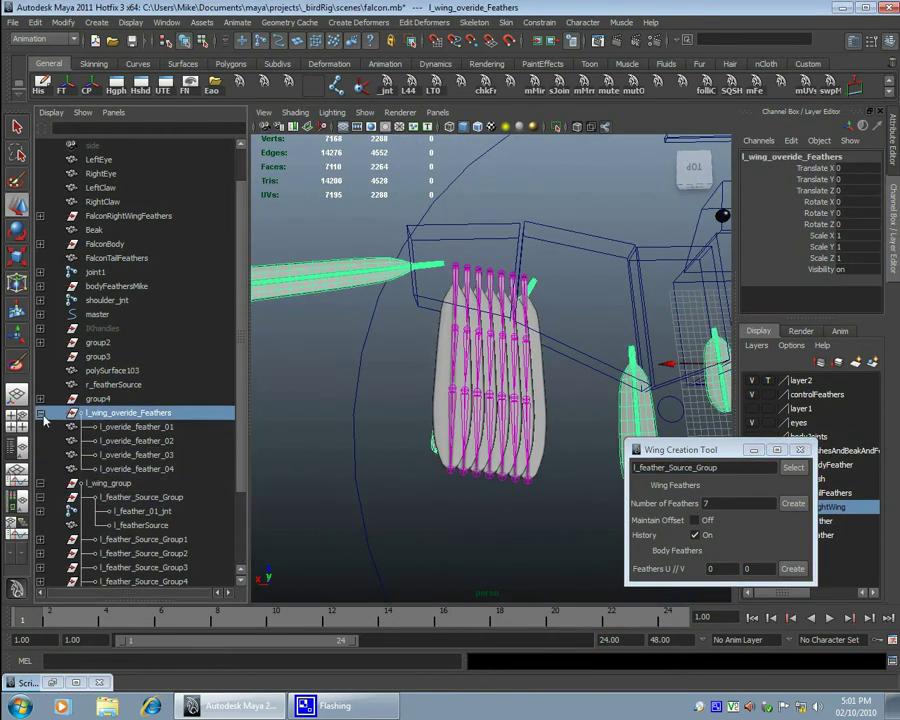
pyautogui.click(44, 441)
pyautogui.click(42, 455)
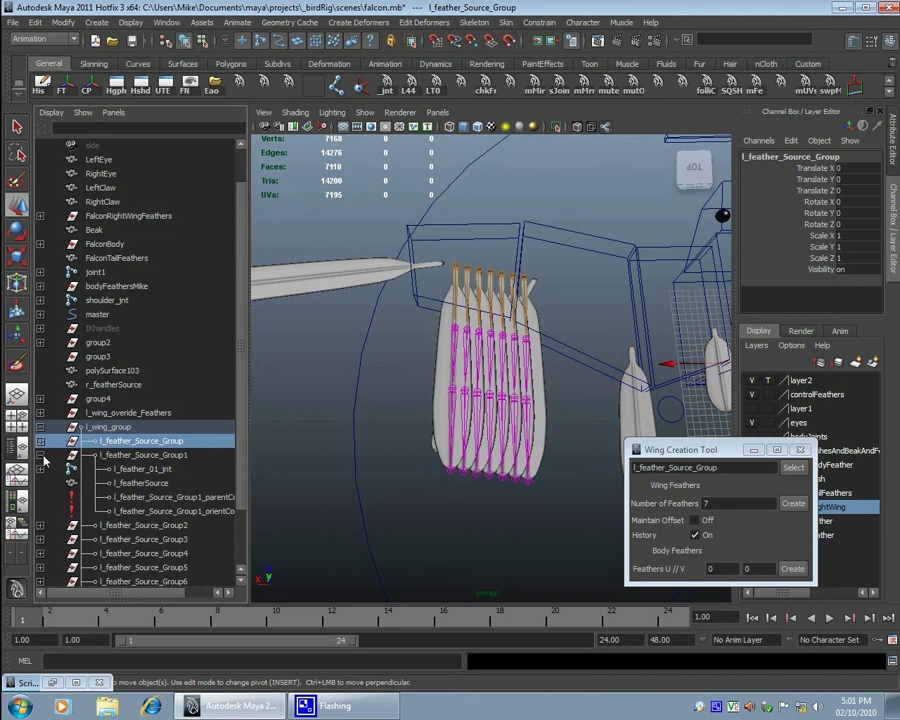
pyautogui.click(42, 455)
pyautogui.click(44, 455)
pyautogui.click(170, 511)
pyautogui.click(818, 190)
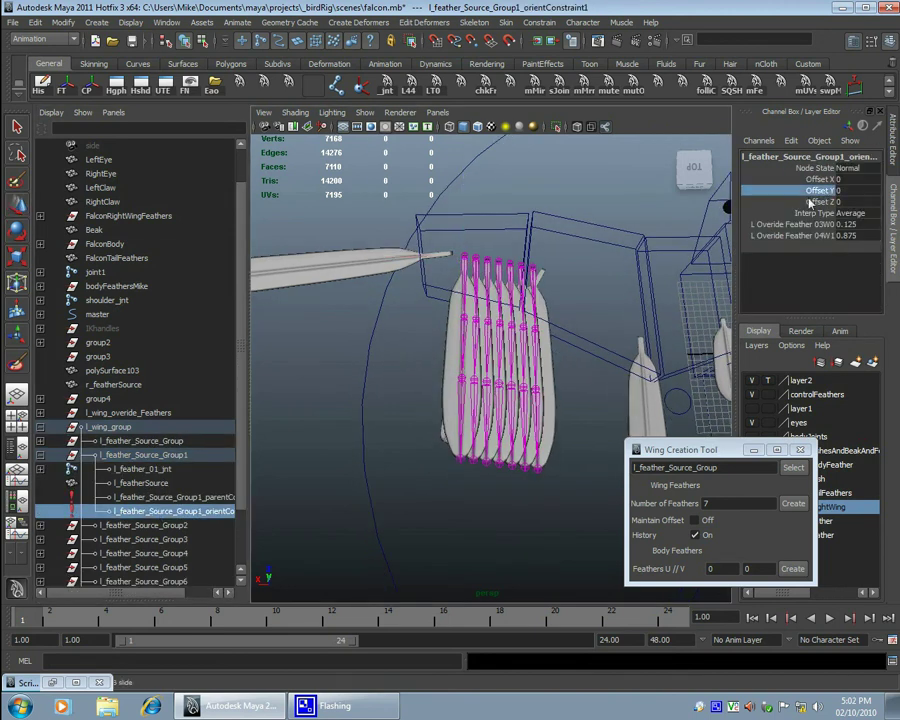
pyautogui.moveTo(480, 232); pyautogui.dragTo(432, 232, button='middle')
# Step: Swing l_feather_Source_Group2 outward to Offset Y -71.047
pyautogui.click(92, 455)
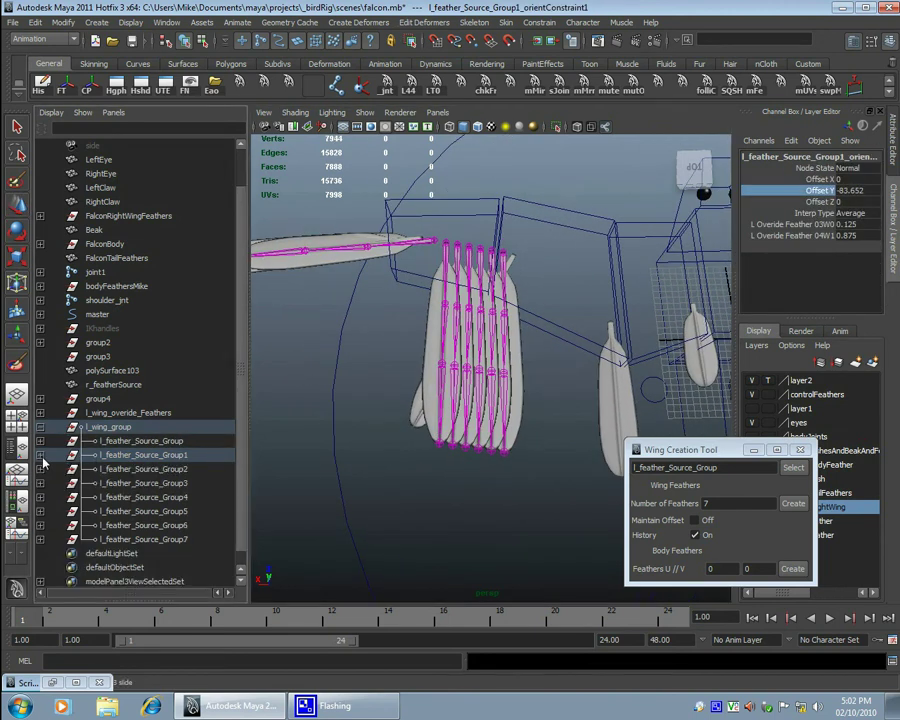
pyautogui.click(92, 469)
pyautogui.click(818, 190)
pyautogui.moveTo(450, 172); pyautogui.dragTo(402, 172, button='middle')
pyautogui.keyDown('alt'); pyautogui.moveTo(402, 172); pyautogui.dragTo(60, 460); pyautogui.keyUp('alt')
# Step: Select Group7's orient constraint and swing the Group6 feather to Offset Y about -6.6
pyautogui.click(40, 469)
pyautogui.click(140, 538)
pyautogui.click(40, 538)
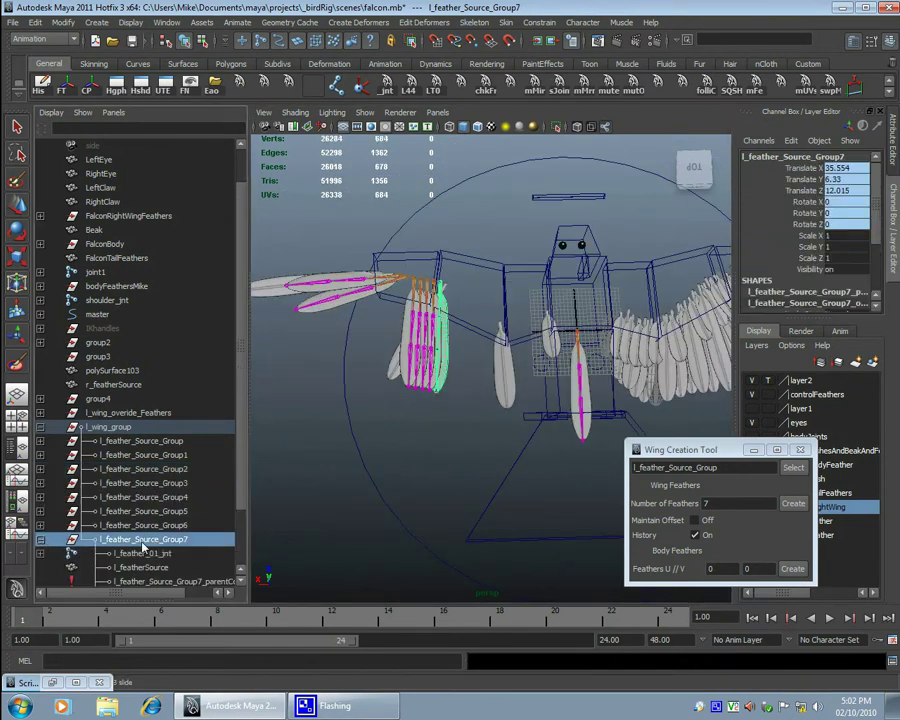
pyautogui.scroll(-2, 140, 450)
pyautogui.click(170, 525)
pyautogui.keyDown('alt'); pyautogui.moveTo(516, 194); pyautogui.dragTo(470, 230, button='right'); pyautogui.keyUp('alt')
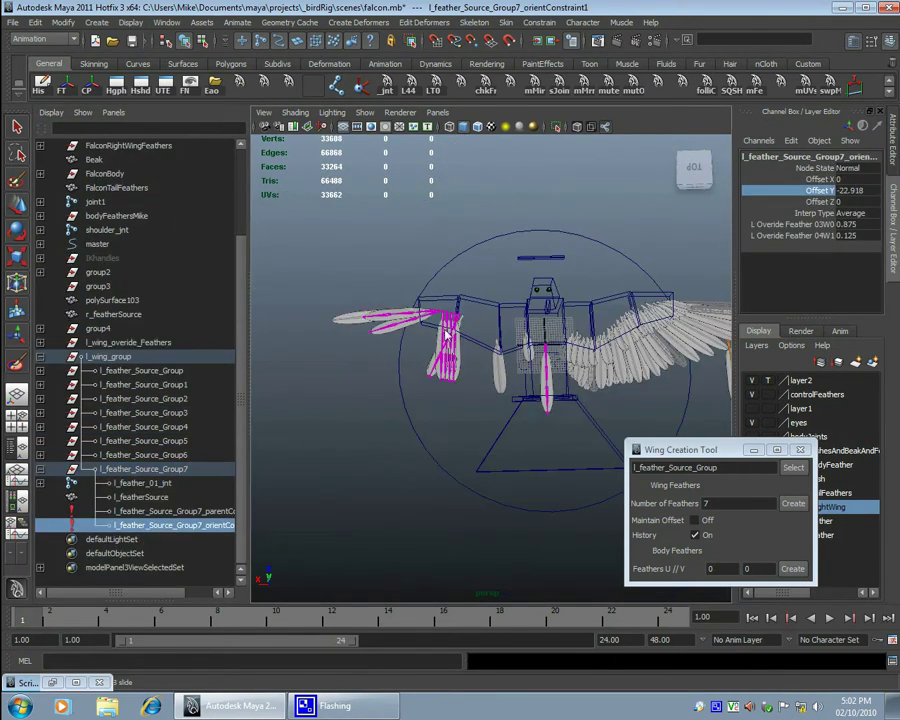
pyautogui.keyDown('alt'); pyautogui.moveTo(470, 230); pyautogui.dragTo(420, 260); pyautogui.keyUp('alt')
pyautogui.click(40, 469)
pyautogui.click(140, 511)
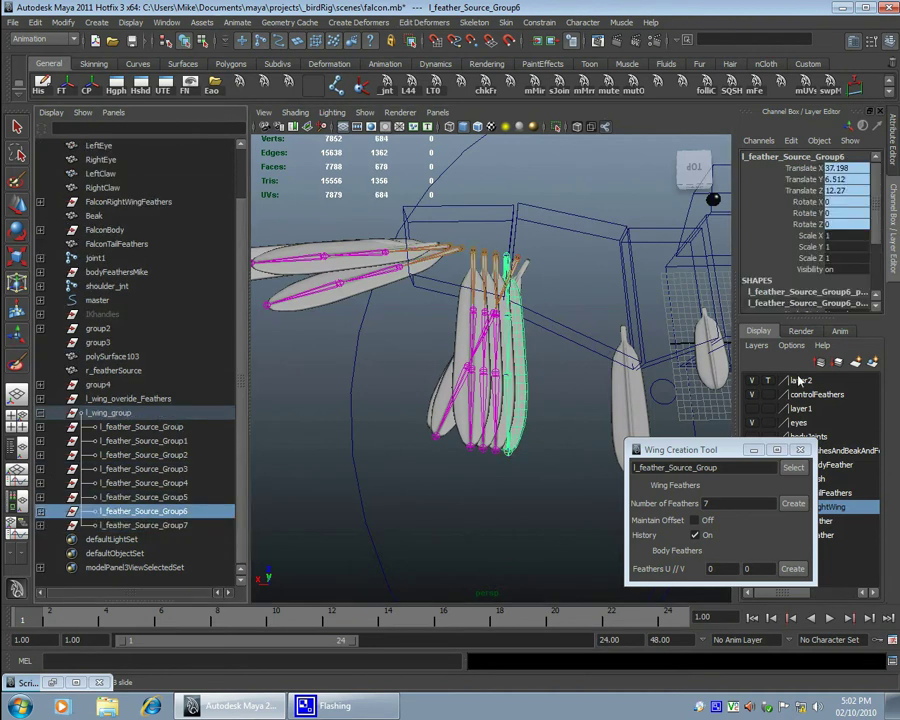
pyautogui.scroll(-3, 810, 220)
pyautogui.click(808, 253)
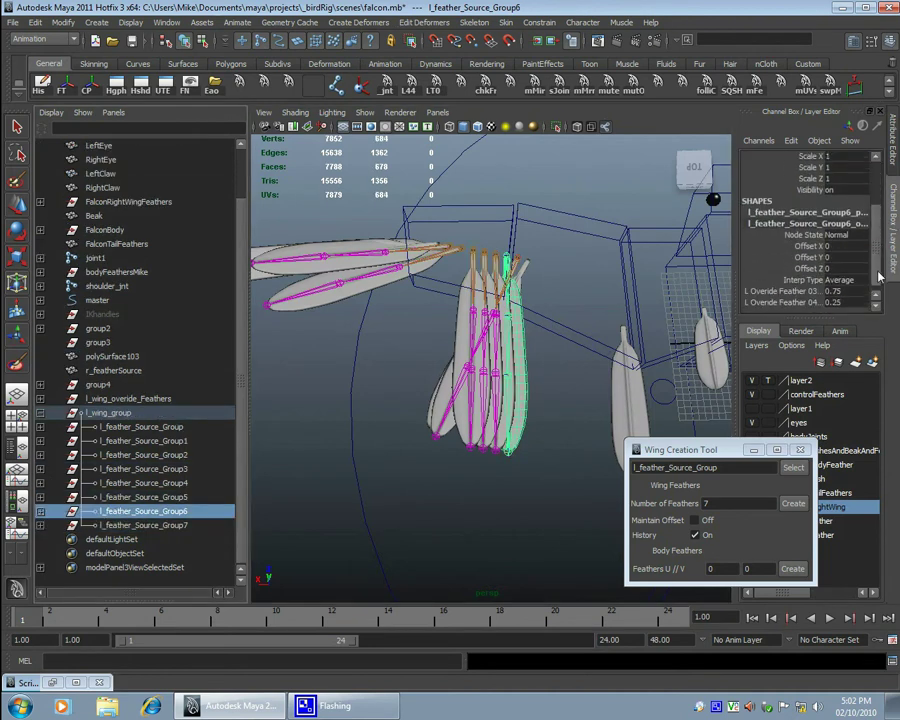
pyautogui.moveTo(560, 265); pyautogui.dragTo(370, 179, button='middle')
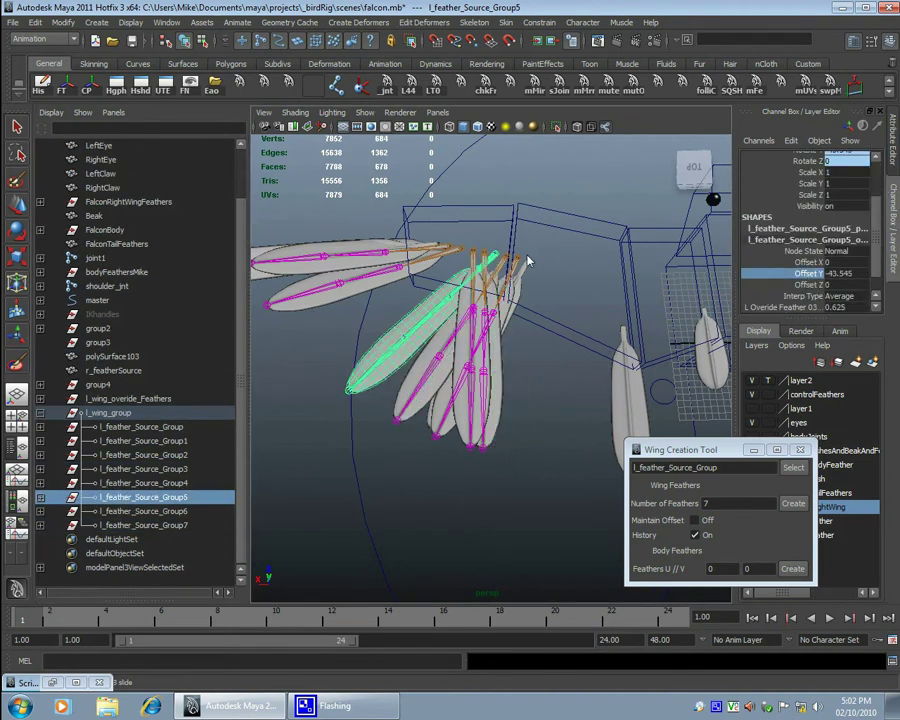
# Step: Adjust the Offset Y of feather Groups 4, 5 and 3 to fan them out
pyautogui.click(140, 483)
pyautogui.scroll(-3, 805, 250)
pyautogui.click(538, 261)
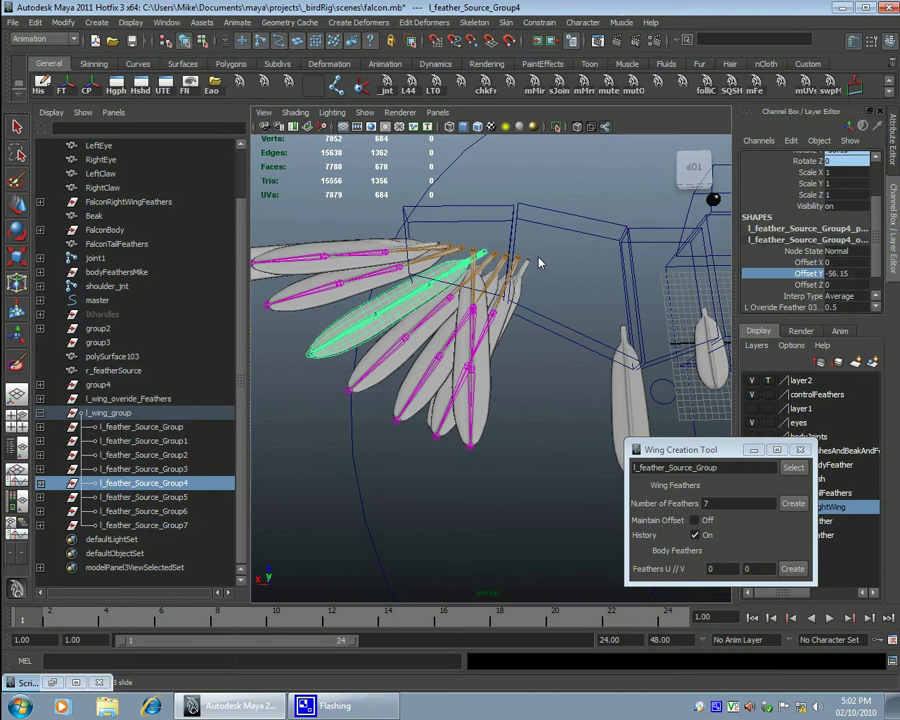
pyautogui.scroll(-3, 873, 156)
pyautogui.moveTo(544, 249); pyautogui.dragTo(228, 268, button='middle')
pyautogui.click(150, 469)
pyautogui.scroll(-3, 807, 270)
pyautogui.keyDown('alt'); pyautogui.moveTo(228, 268); pyautogui.dragTo(483, 333); pyautogui.keyUp('alt')
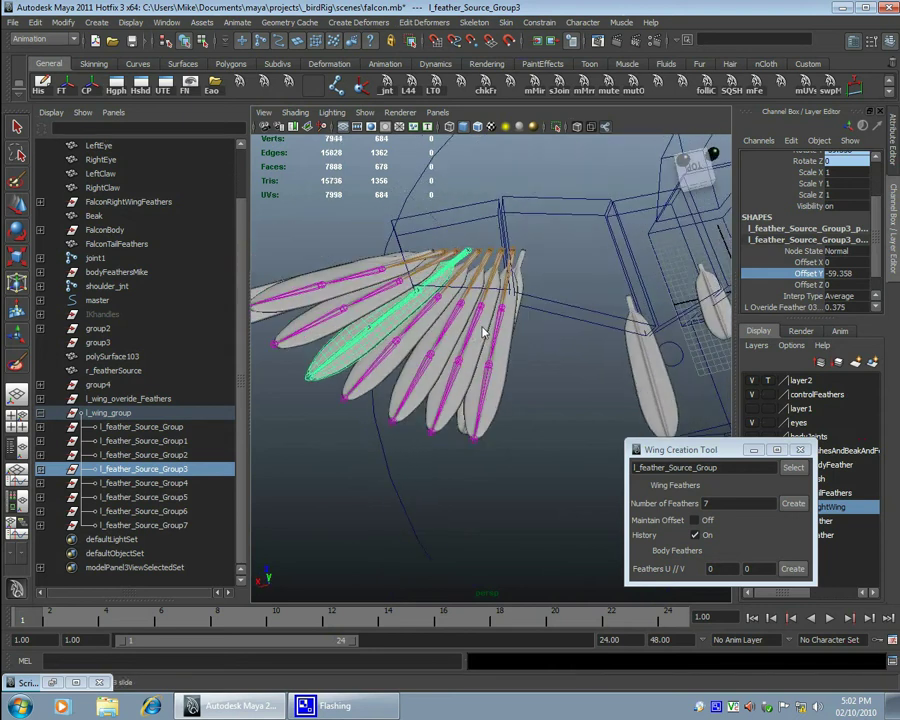
pyautogui.keyDown('alt'); pyautogui.moveTo(572, 170); pyautogui.dragTo(520, 290); pyautogui.keyUp('alt')
# Step: Lengthen l_feather_Source_Group1 to Scale Z 1.04
pyautogui.click(166, 441)
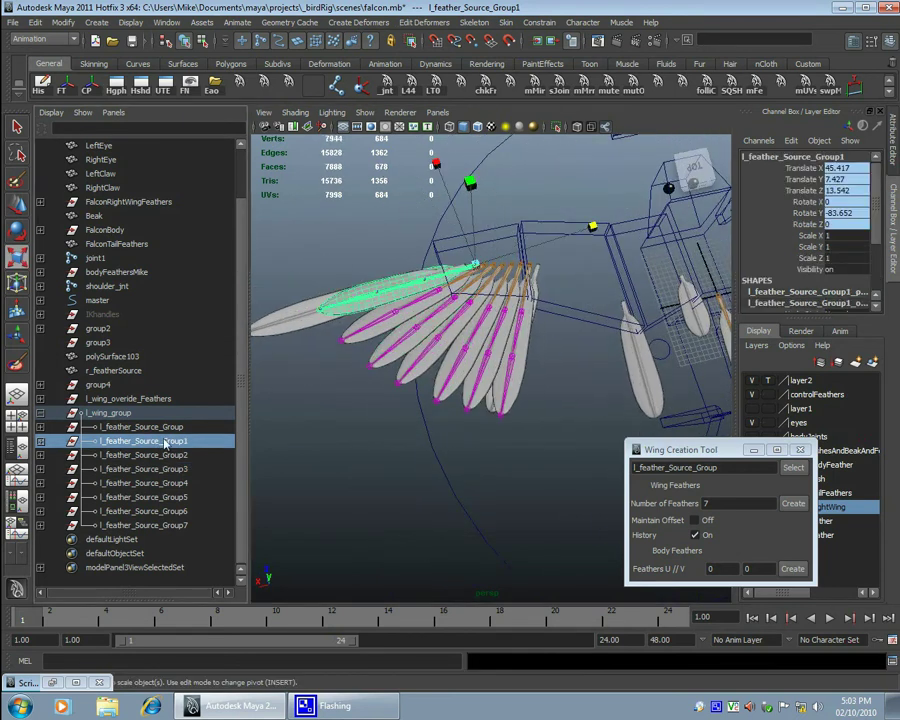
pyautogui.click(810, 258)
pyautogui.moveTo(588, 229); pyautogui.dragTo(598, 229, button='middle')
pyautogui.keyDown('alt'); pyautogui.moveTo(481, 304); pyautogui.dragTo(450, 310); pyautogui.keyUp('alt')
# Step: Increase Scale Z on feather Groups 2 and 3
pyautogui.click(170, 455)
pyautogui.click(810, 246)
pyautogui.keyDown('alt'); pyautogui.moveTo(498, 266); pyautogui.dragTo(519, 265); pyautogui.keyUp('alt')
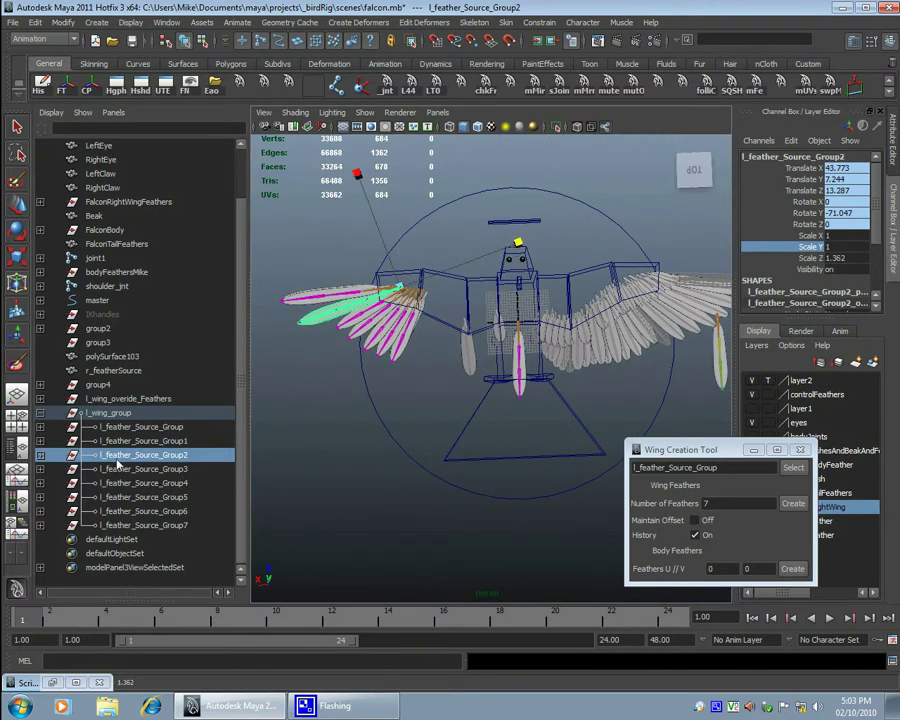
pyautogui.scroll(-2, 808, 305)
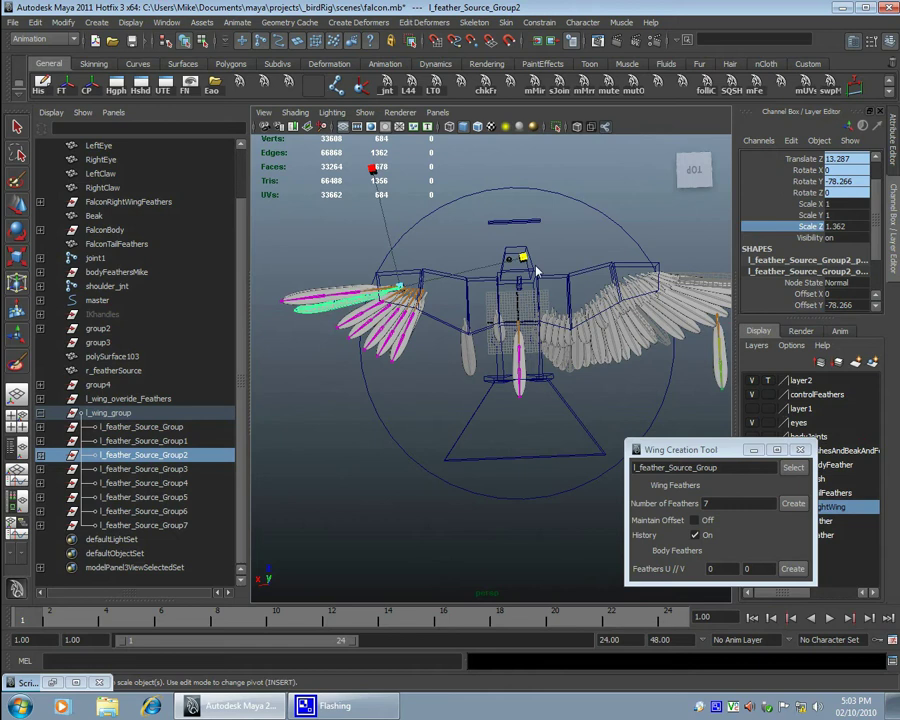
pyautogui.keyDown('alt'); pyautogui.moveTo(601, 266); pyautogui.dragTo(430, 280); pyautogui.keyUp('alt')
pyautogui.click(143, 468)
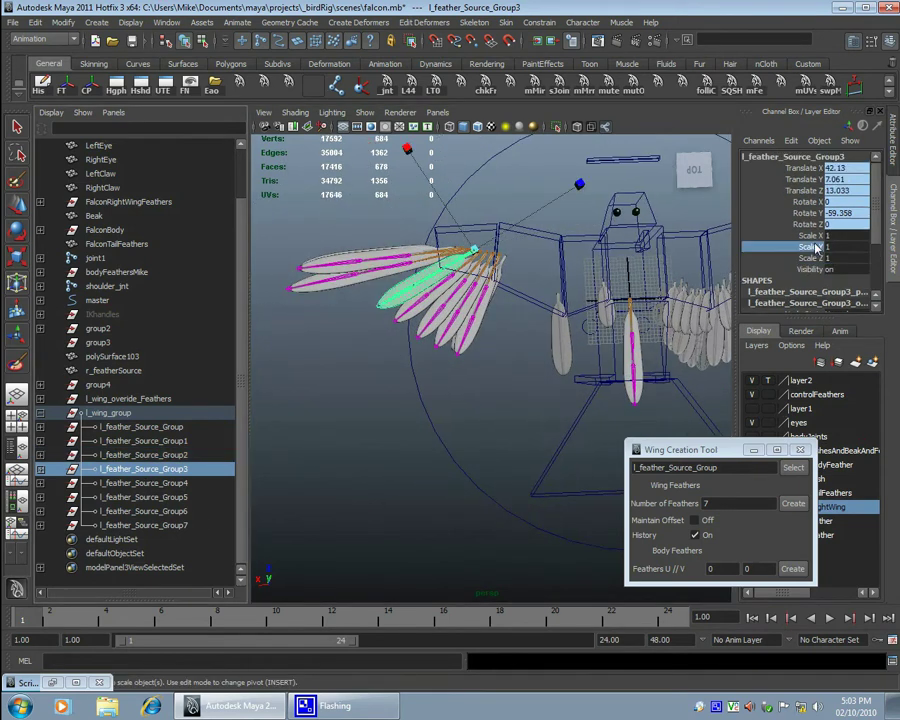
pyautogui.moveTo(626, 183); pyautogui.dragTo(660, 183, button='middle')
pyautogui.scroll(-2, 815, 283)
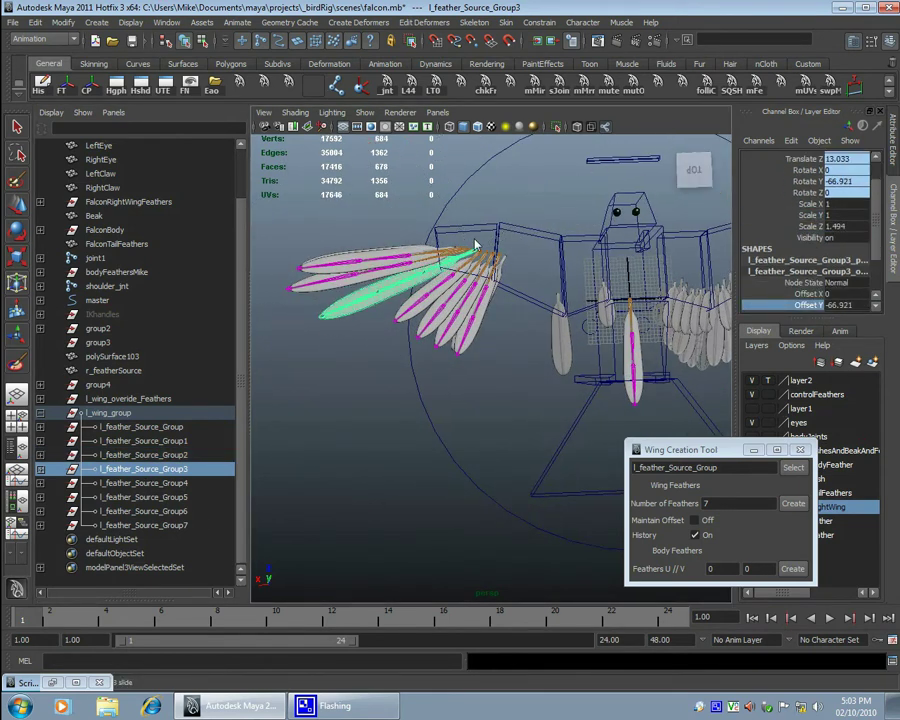
# Step: Scale up feather Groups 4 through 6, Group5 reaching Scale Z 1.037
pyautogui.click(455, 290)
pyautogui.keyDown('alt'); pyautogui.moveTo(455, 290); pyautogui.dragTo(438, 170); pyautogui.keyUp('alt')
pyautogui.press('r')
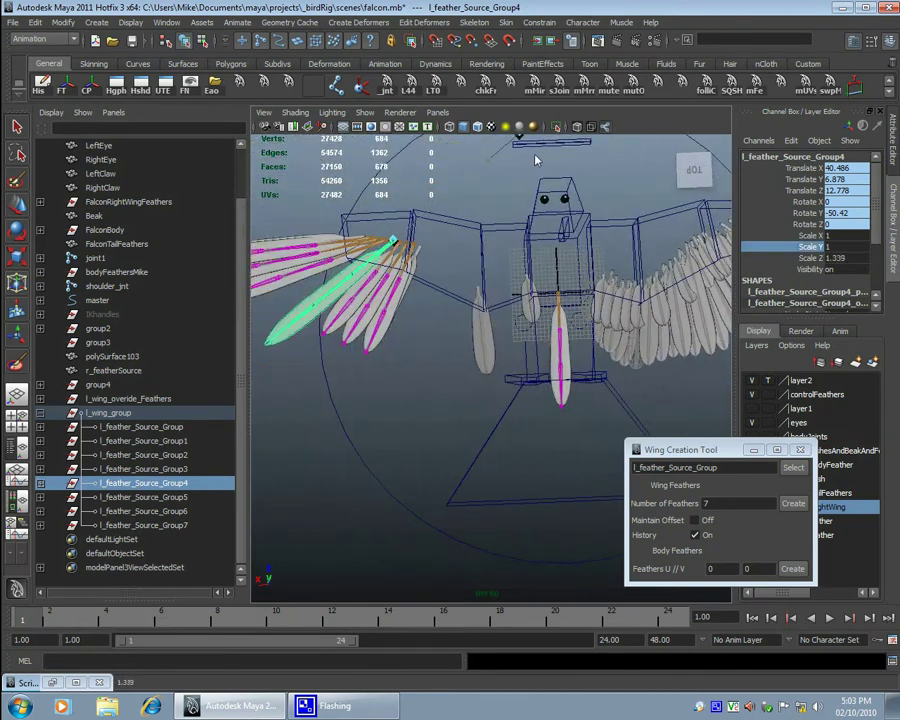
pyautogui.moveTo(535, 160); pyautogui.dragTo(545, 160, button='middle')
pyautogui.scroll(-2, 810, 305)
pyautogui.press('Right')
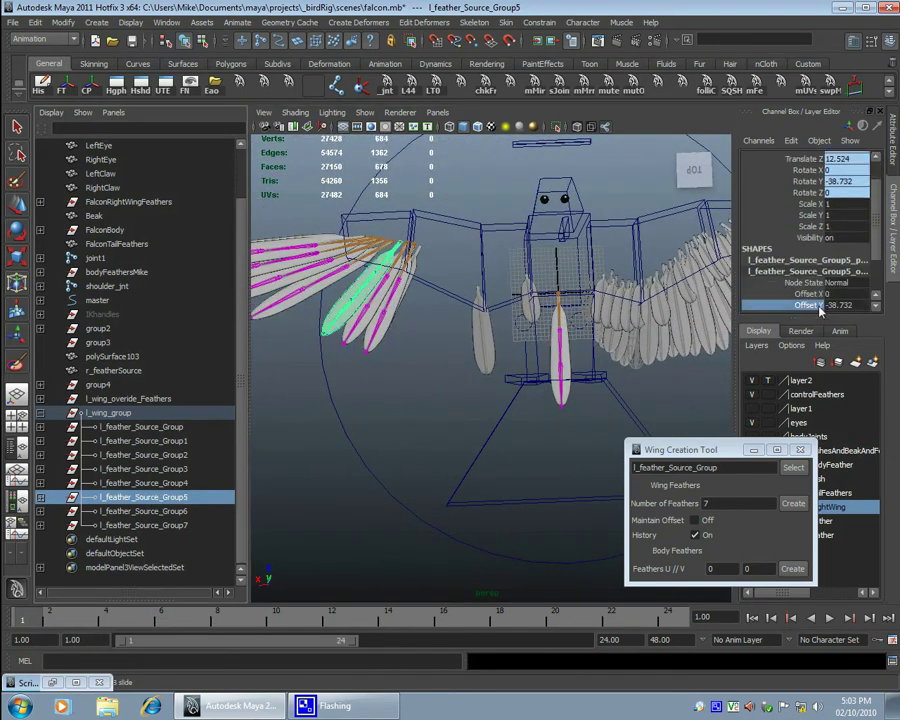
pyautogui.keyDown('alt'); pyautogui.moveTo(438, 204); pyautogui.dragTo(530, 205, button='right'); pyautogui.keyUp('alt')
pyautogui.press('Right')
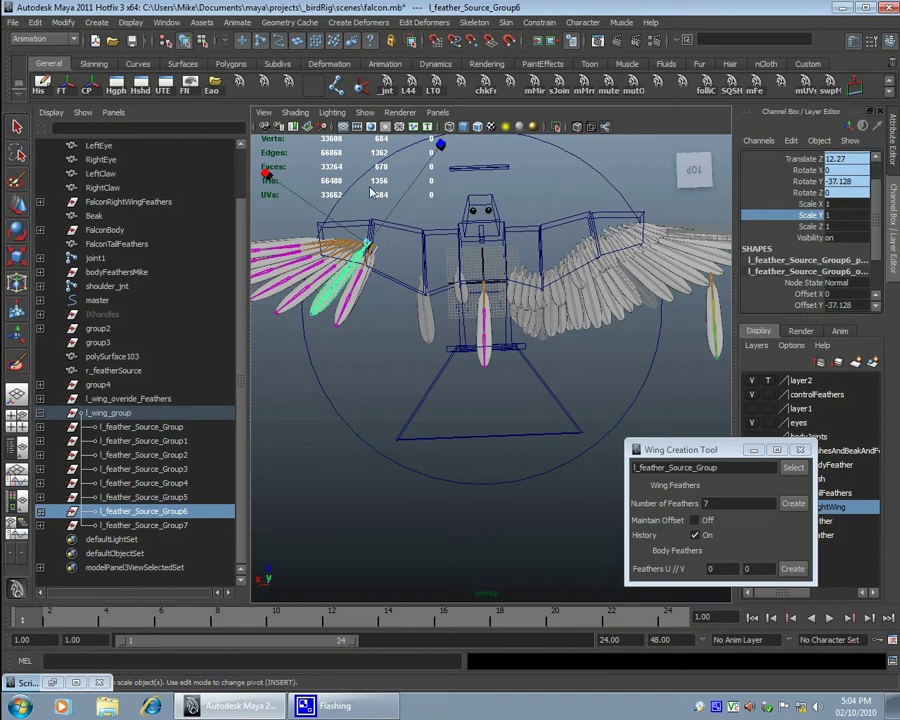
pyautogui.keyDown('alt'); pyautogui.moveTo(455, 147); pyautogui.dragTo(432, 314); pyautogui.keyUp('alt')
pyautogui.click(465, 300)
pyautogui.click(462, 398)
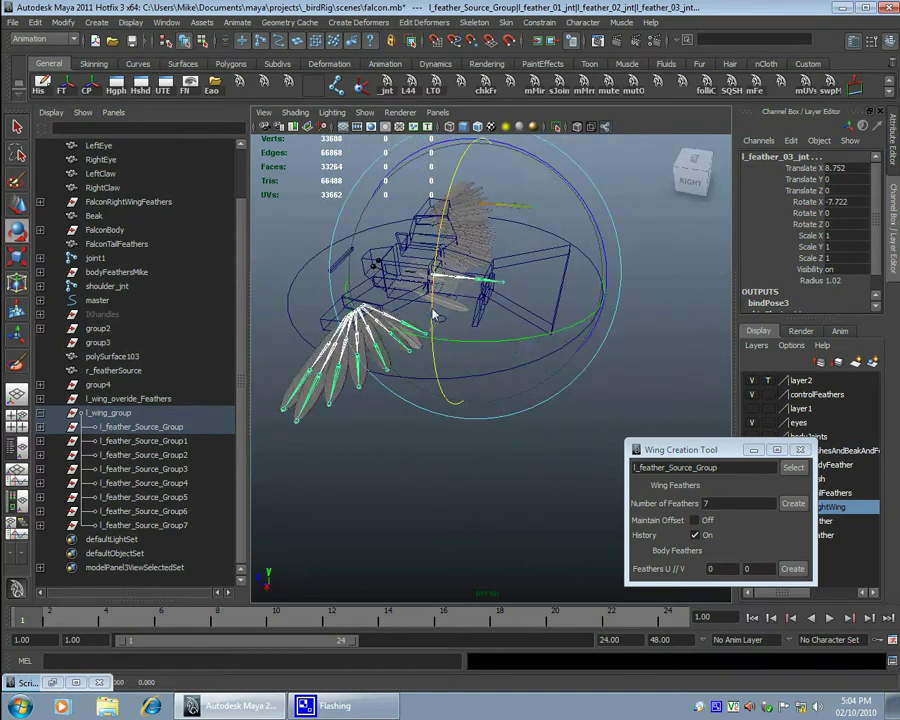
# Step: Select override feather 02 with the Rotate tool active
pyautogui.keyDown('alt'); pyautogui.moveTo(476, 366); pyautogui.dragTo(602, 316); pyautogui.keyUp('alt')
pyautogui.click(388, 290)
pyautogui.press('e')
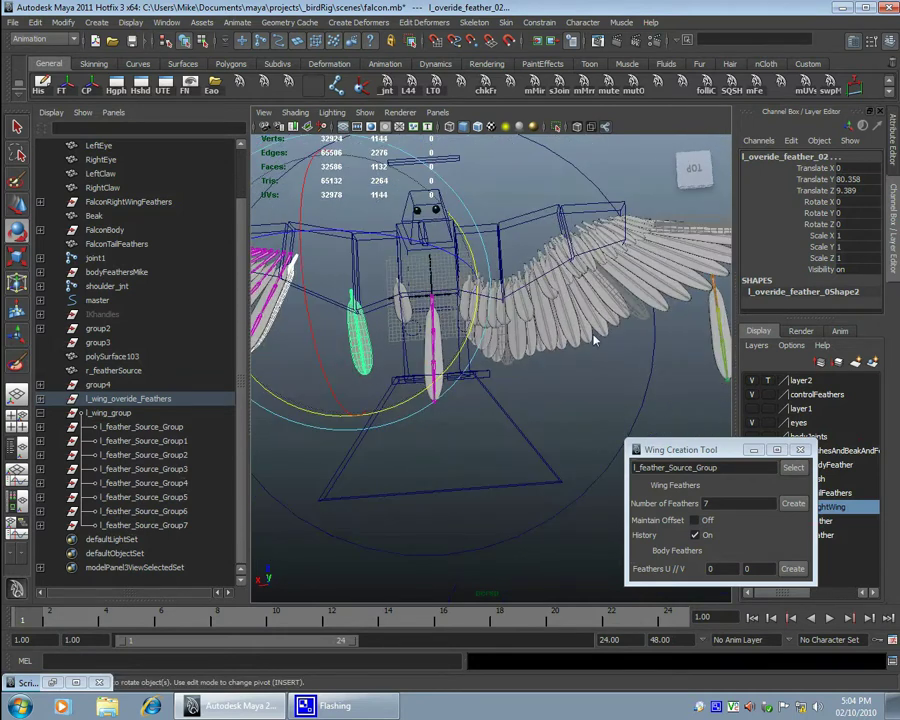
pyautogui.keyDown('alt'); pyautogui.moveTo(510, 368); pyautogui.dragTo(353, 308); pyautogui.keyUp('alt')
# Step: Create 11 new feathers, then select an override feather and l_feather_Source_Group
pyautogui.doubleClick(740, 503)
pyautogui.write('1')
pyautogui.press('Return')
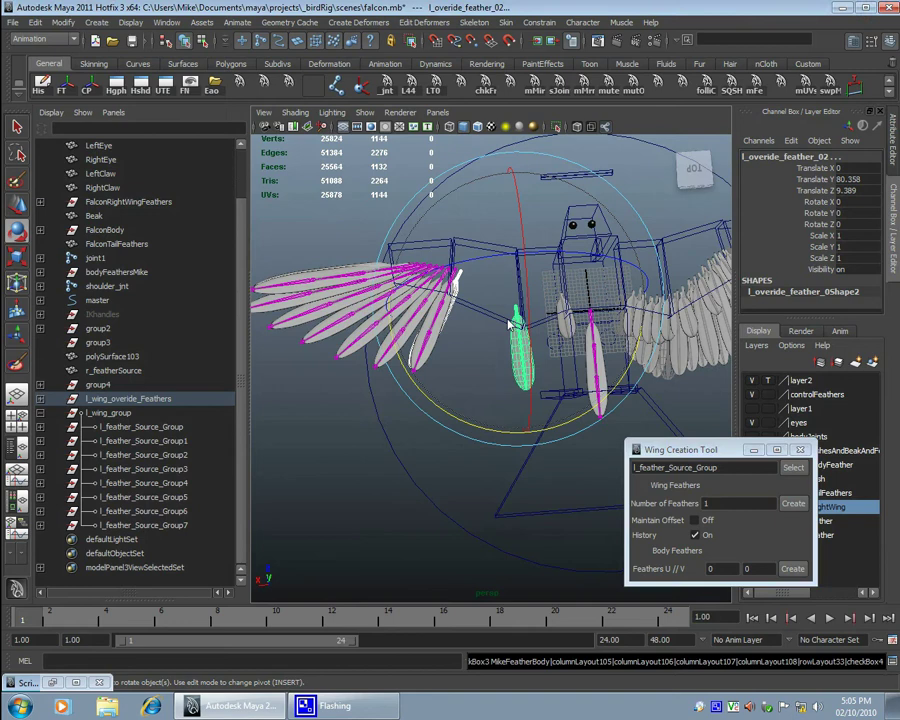
pyautogui.write('1')
pyautogui.click(793, 503)
pyautogui.keyDown('alt'); pyautogui.moveTo(420, 300); pyautogui.dragTo(400, 405); pyautogui.keyUp('alt')
pyautogui.click(362, 248)
pyautogui.press('e')
pyautogui.click(160, 426)
pyautogui.scroll(-4, 172, 282)
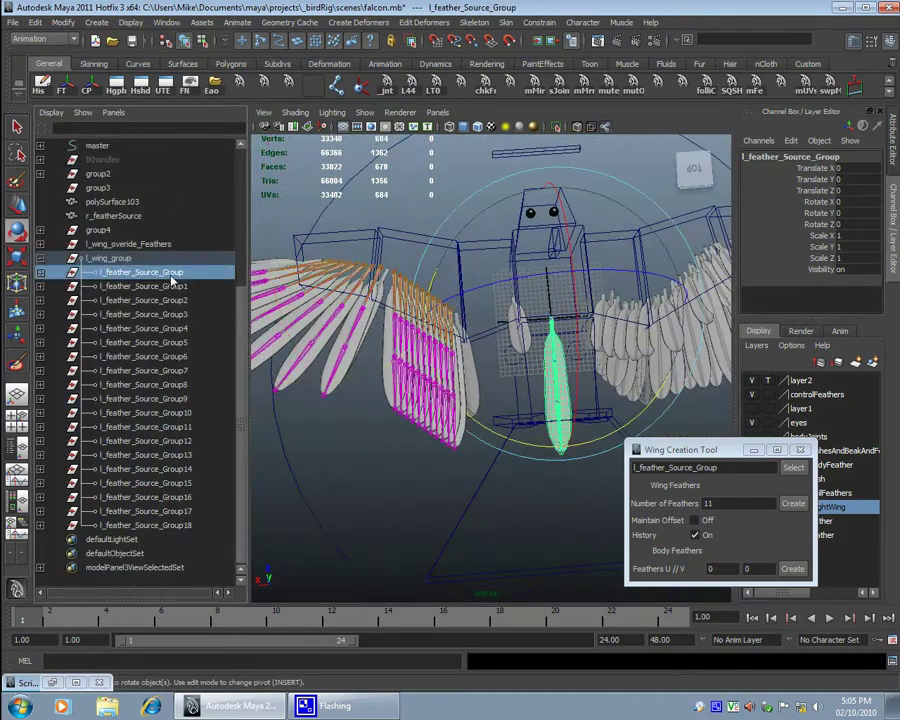
# Step: Group feather Groups 1–7 with Ctrl+G, then select Groups 8 through 18
pyautogui.keyDown('shift'); pyautogui.click(176, 372); pyautogui.keyUp('shift')
pyautogui.hotkey('ctrl', 'g')
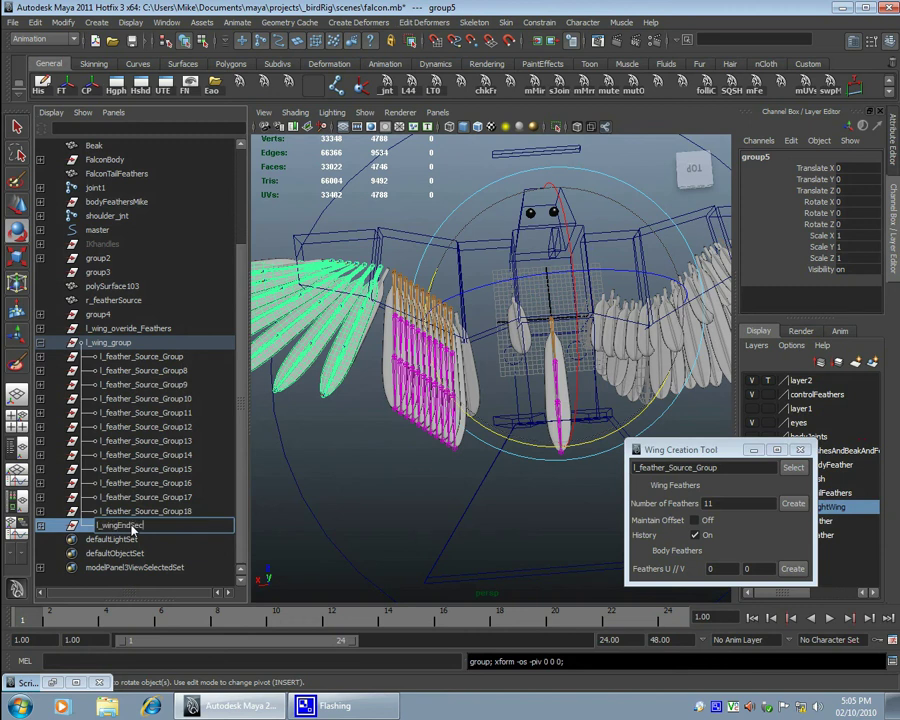
pyautogui.click(140, 357)
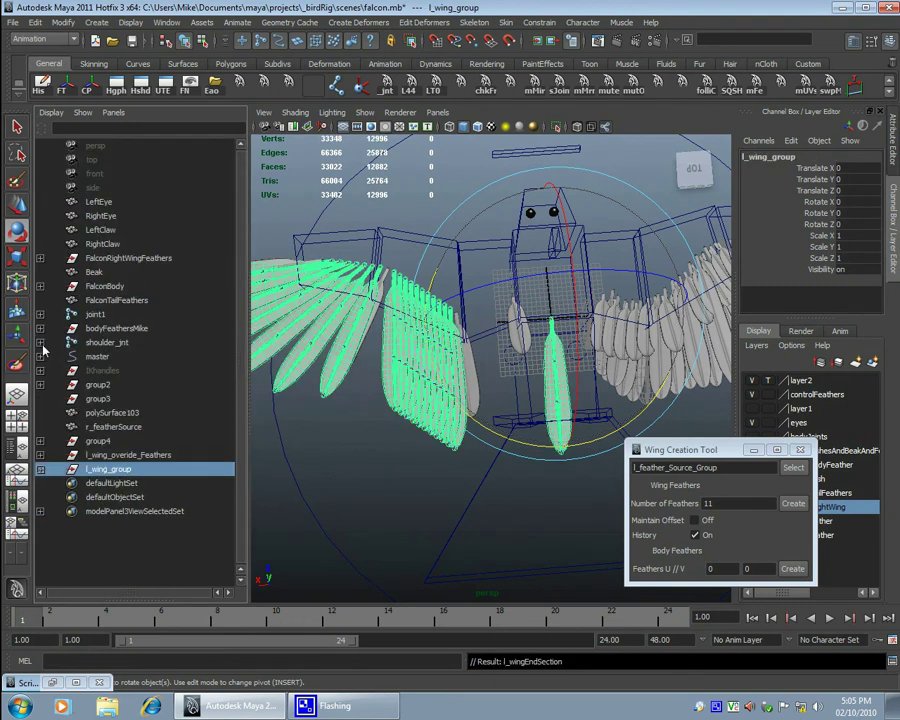
pyautogui.keyDown('shift'); pyautogui.click(145, 511); pyautogui.keyUp('shift')
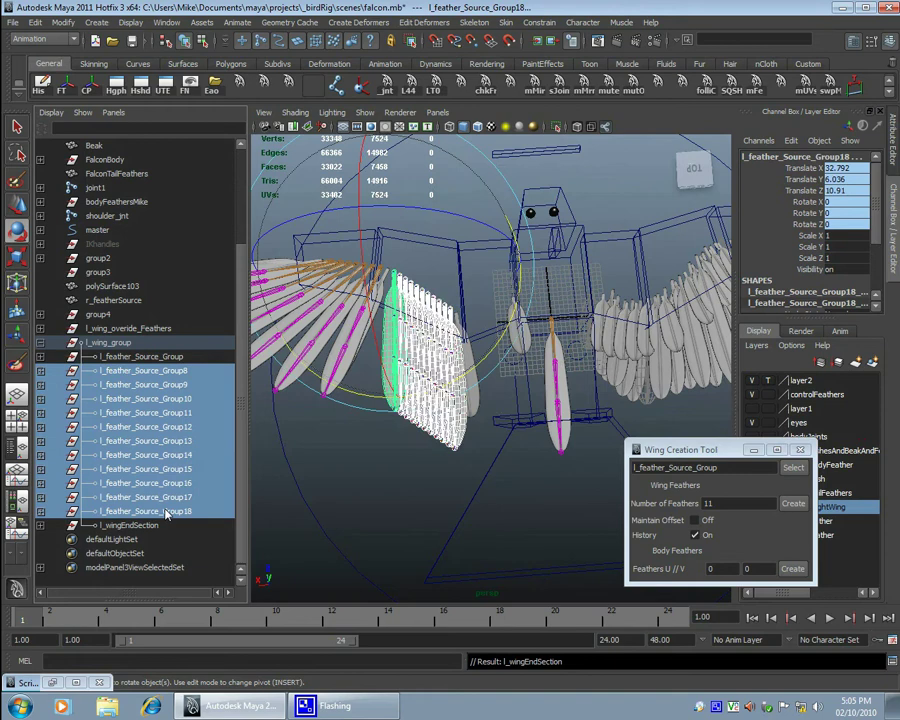
# Step: Frame l_feather_Source_Group18 and step through the Group17, 16 and 15 feathers
pyautogui.click(140, 511)
pyautogui.press('f')
pyautogui.scroll(-3, 830, 287)
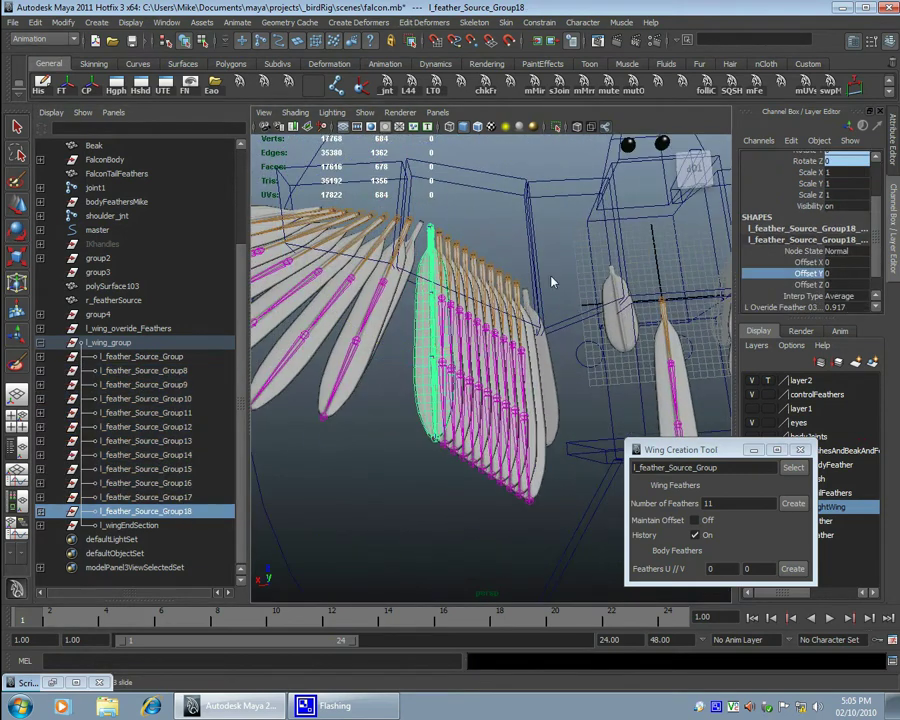
pyautogui.press('a')
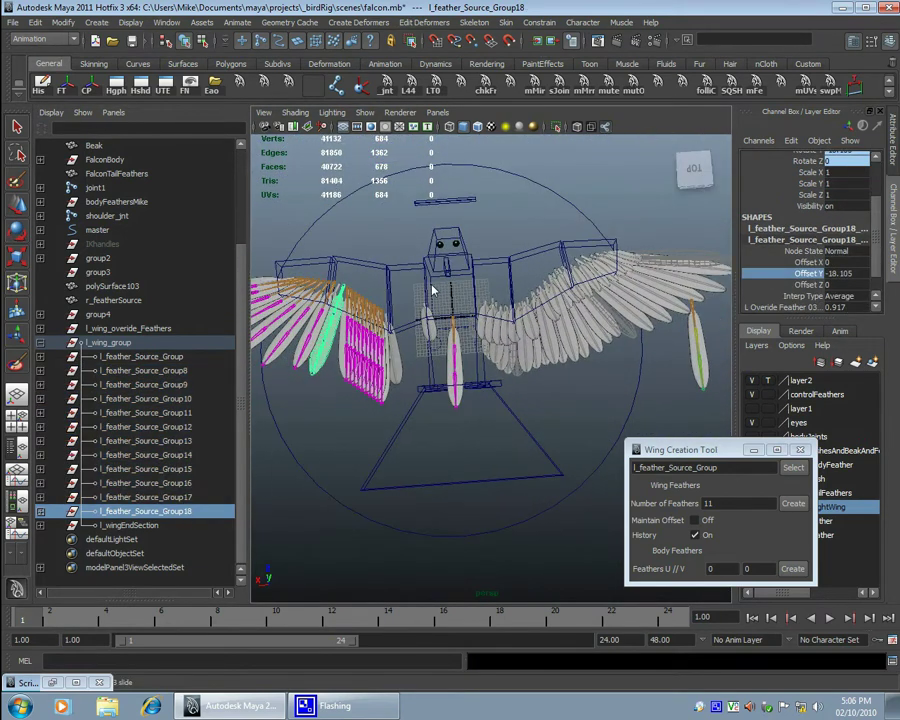
pyautogui.press('Up')
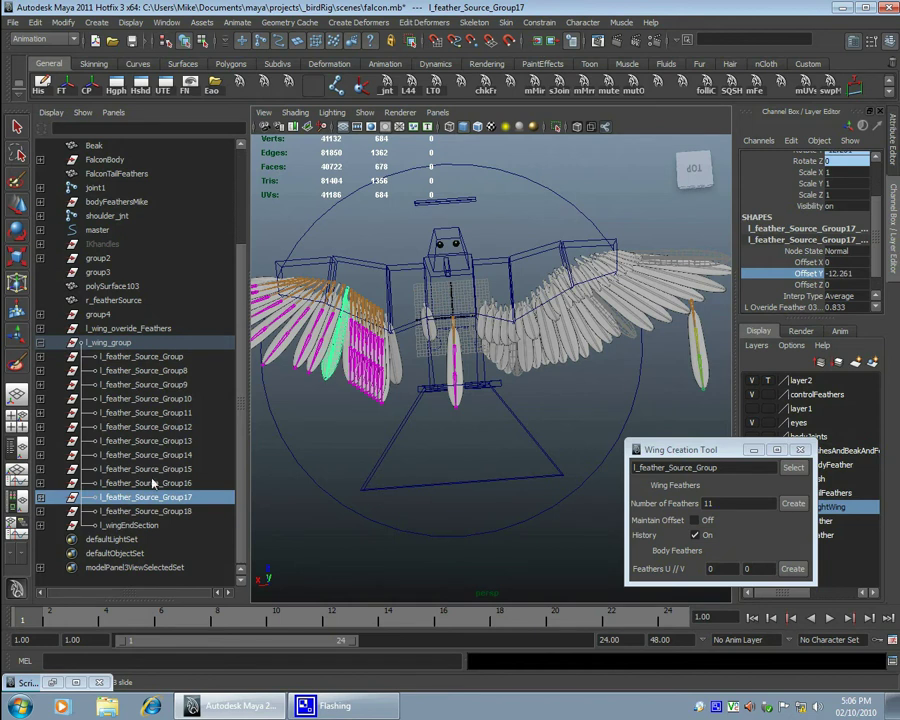
pyautogui.click(153, 484)
pyautogui.click(143, 470)
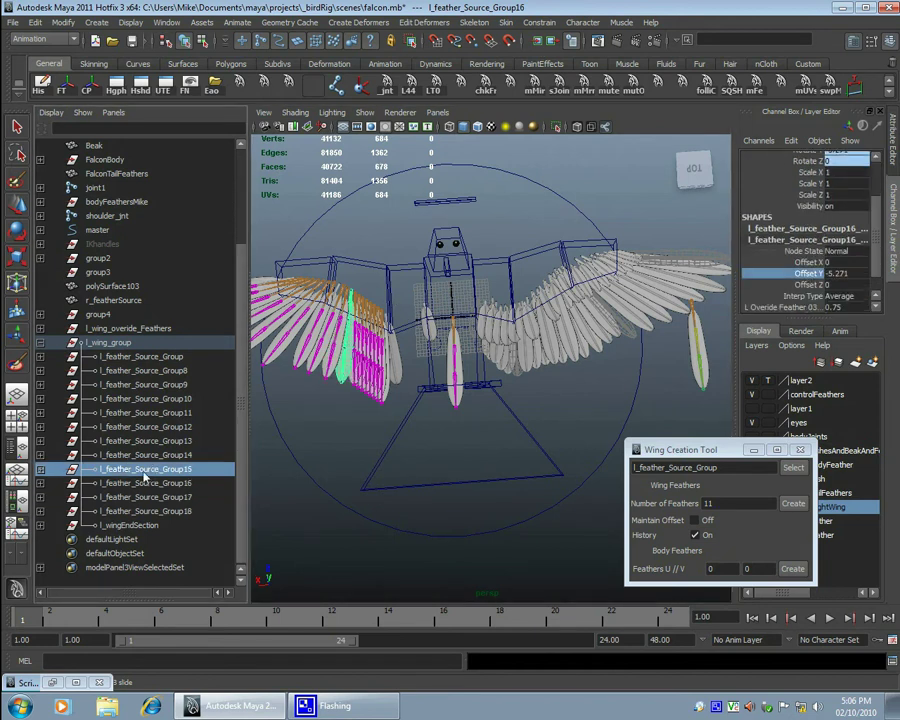
pyautogui.click(150, 510)
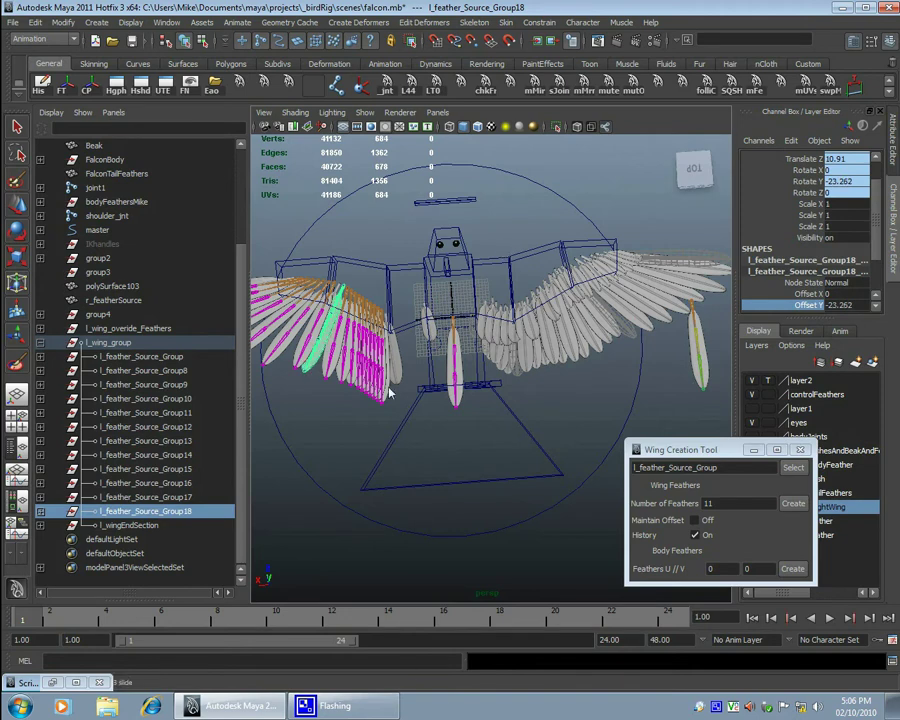
# Step: Rotate the Group17 feather to offset -13.866
pyautogui.keyDown('alt'); pyautogui.moveTo(510, 252); pyautogui.dragTo(316, 438); pyautogui.keyUp('alt')
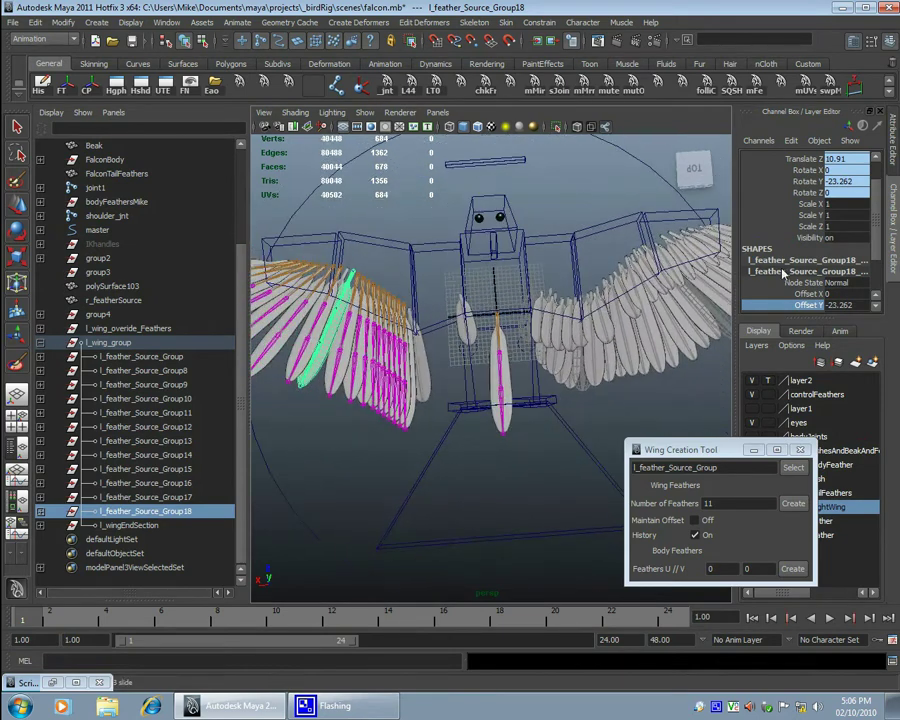
pyautogui.keyDown('alt'); pyautogui.moveTo(395, 175); pyautogui.dragTo(400, 280); pyautogui.keyUp('alt')
pyautogui.click(332, 164)
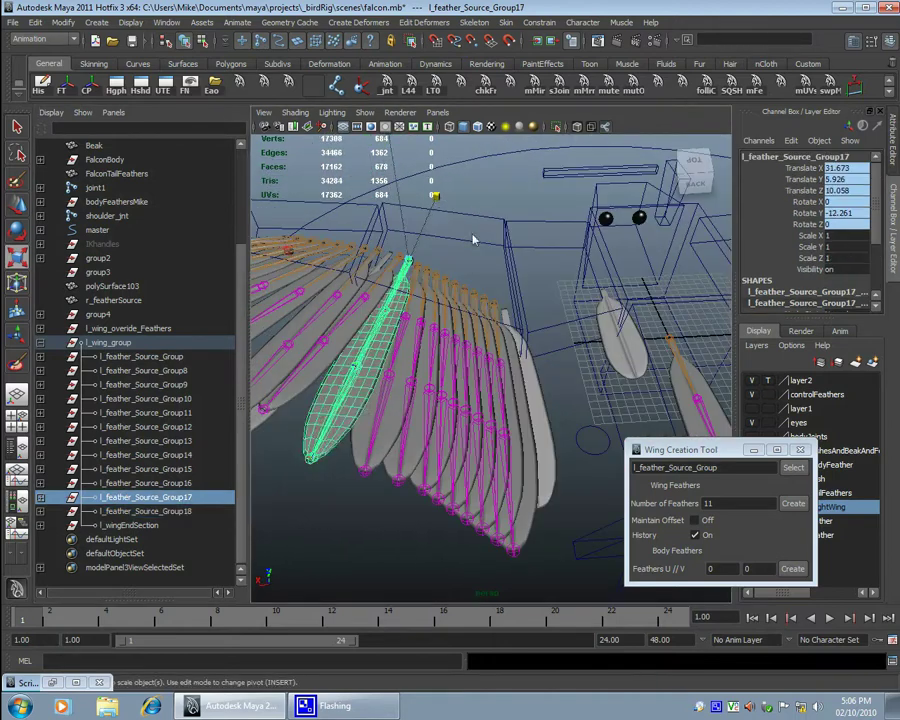
pyautogui.keyDown('alt'); pyautogui.moveTo(332, 164); pyautogui.dragTo(361, 213); pyautogui.keyUp('alt')
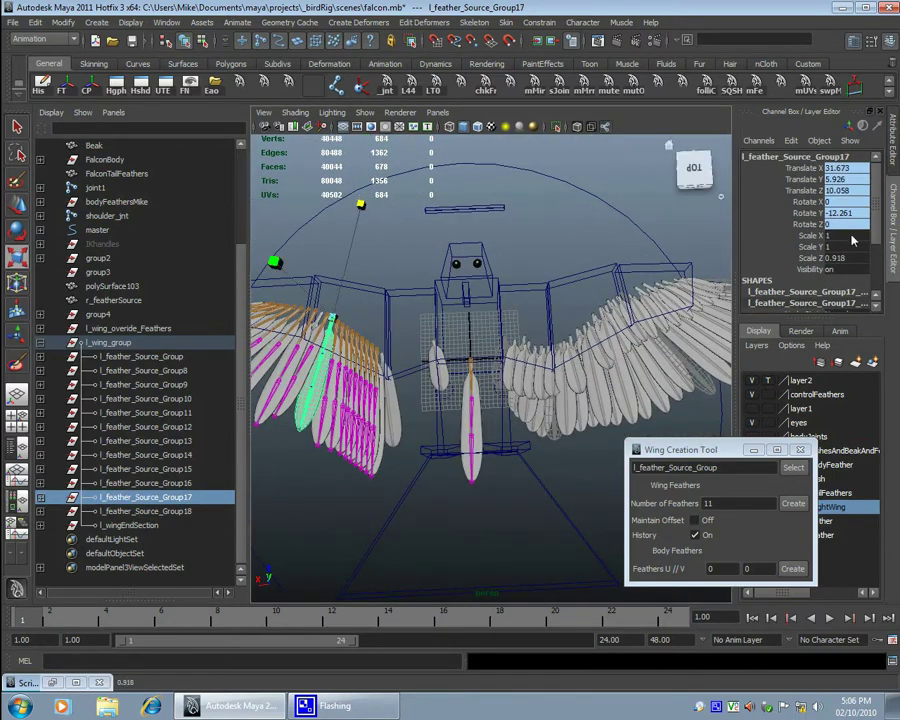
pyautogui.moveTo(730, 242); pyautogui.dragTo(452, 243, button='middle')
# Step: Step through feather Groups 16 down to 9 and back to 13, checking placement
pyautogui.click(140, 483)
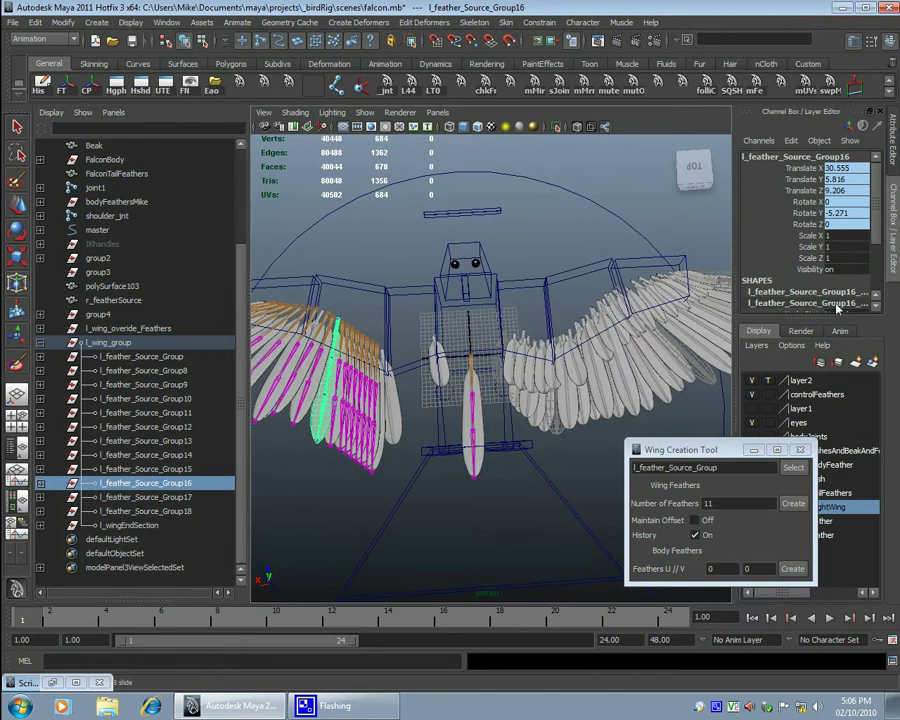
pyautogui.scroll(-2, 812, 274)
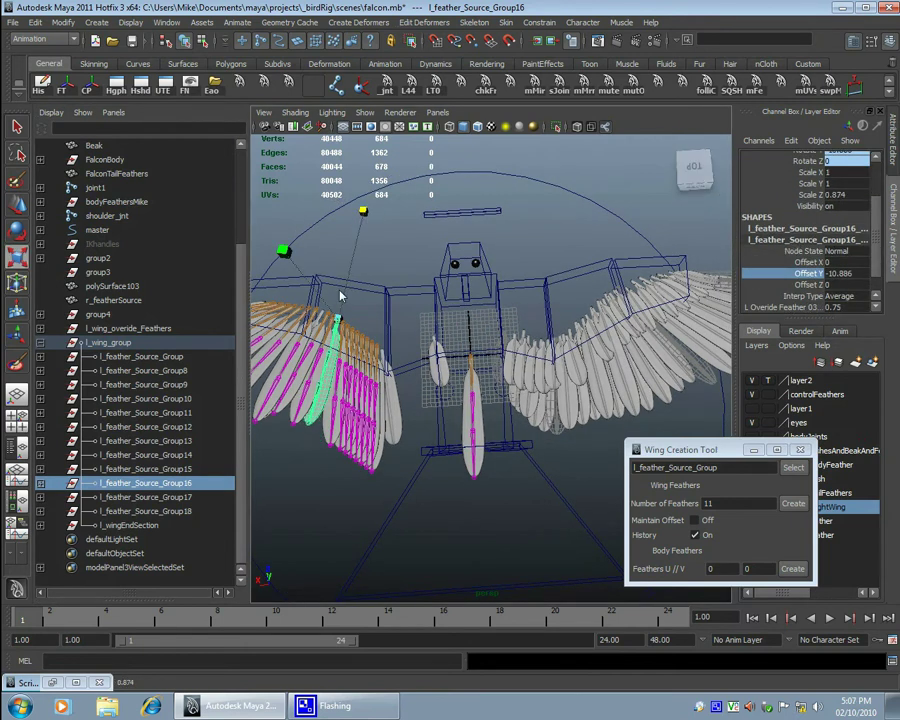
pyautogui.click(190, 469)
pyautogui.click(207, 452)
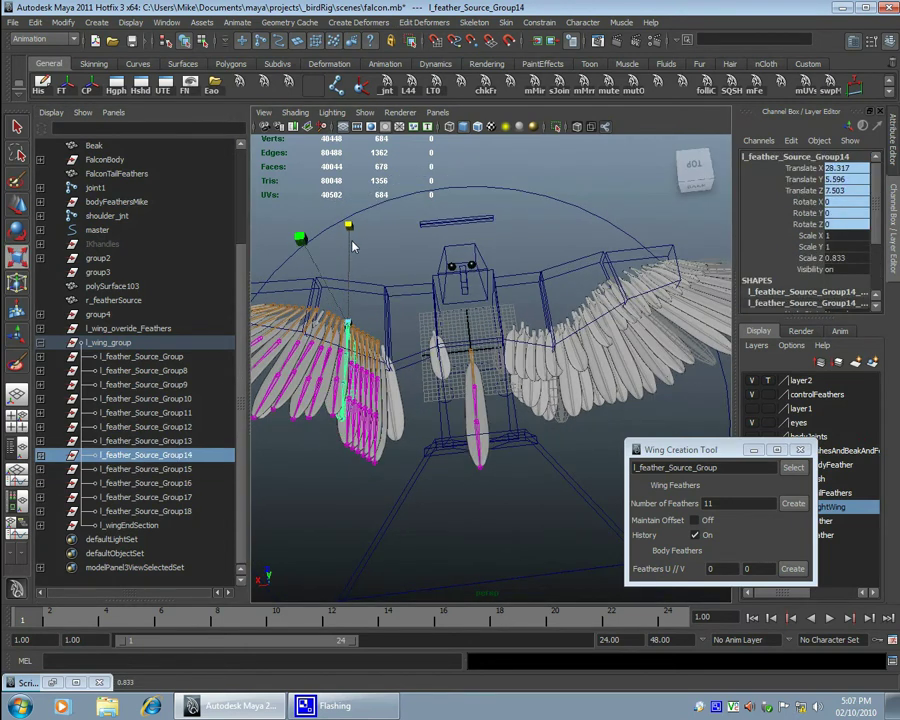
pyautogui.press('Left')
pyautogui.press('Left')
pyautogui.press('Left')
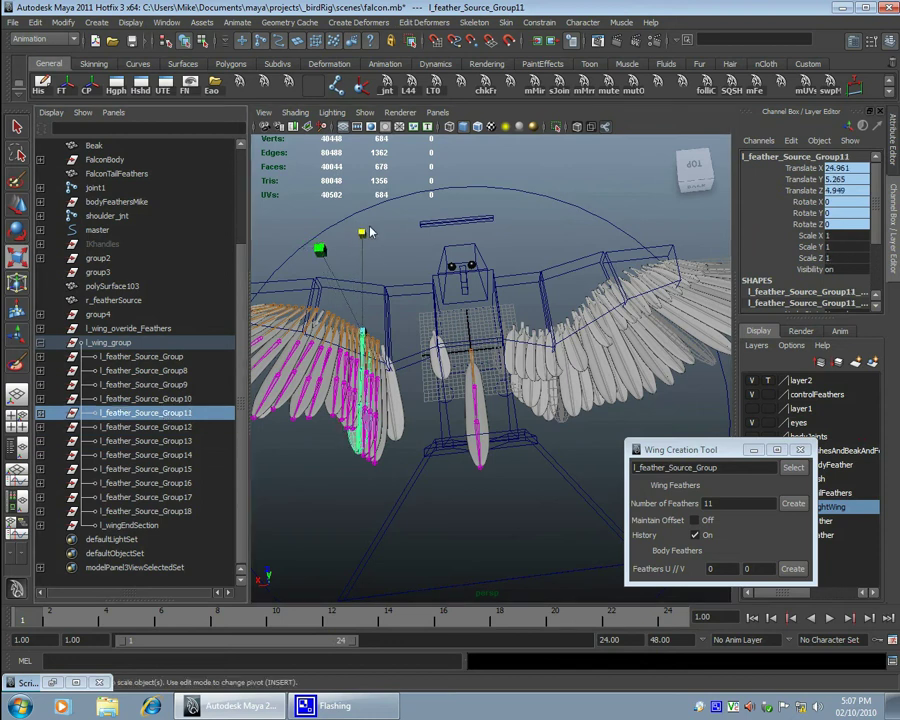
pyautogui.press('Left')
pyautogui.press('Left')
pyautogui.press('Left')
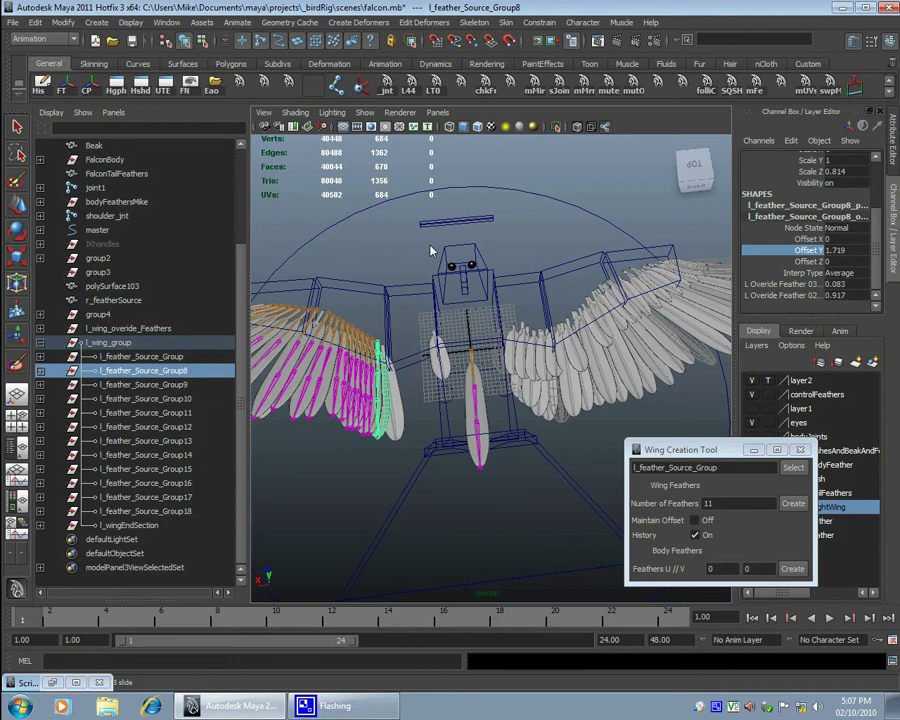
pyautogui.press('Right')
pyautogui.click(180, 468)
pyautogui.scroll(-2, 810, 300)
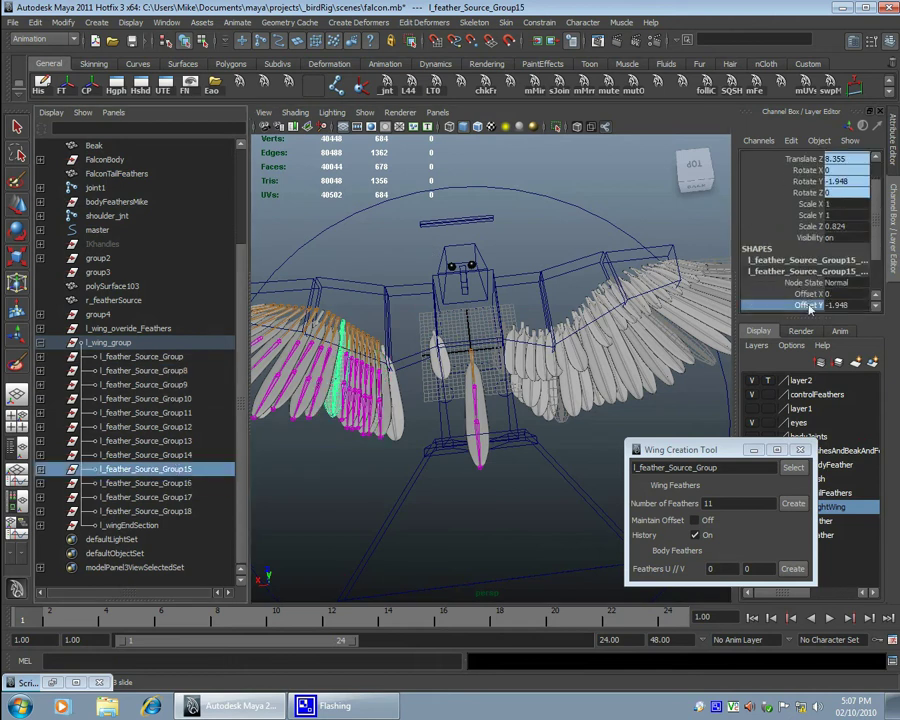
pyautogui.press('Left')
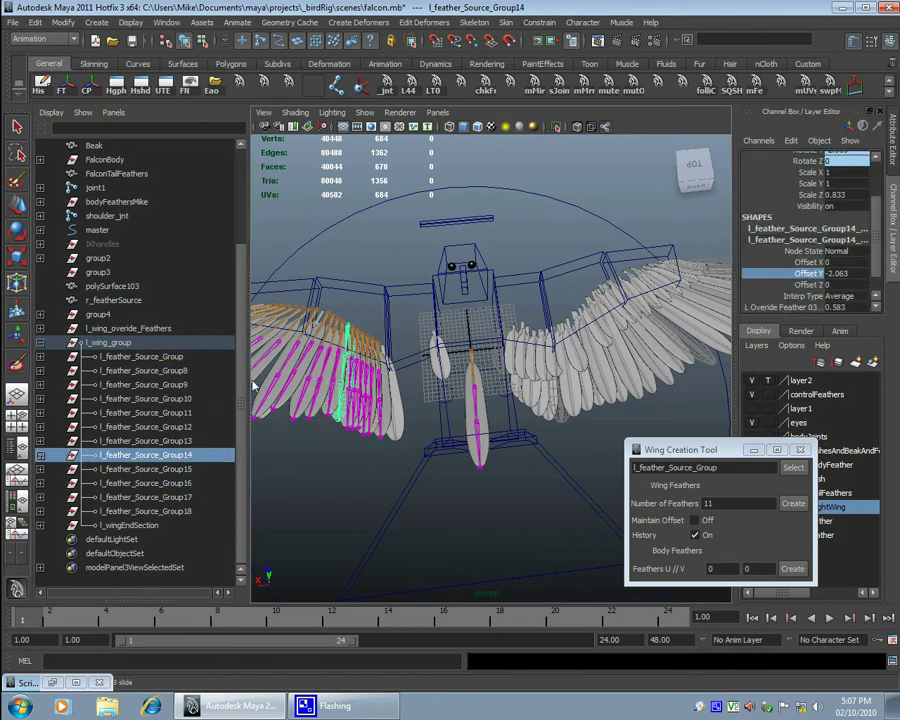
pyautogui.press('Left')
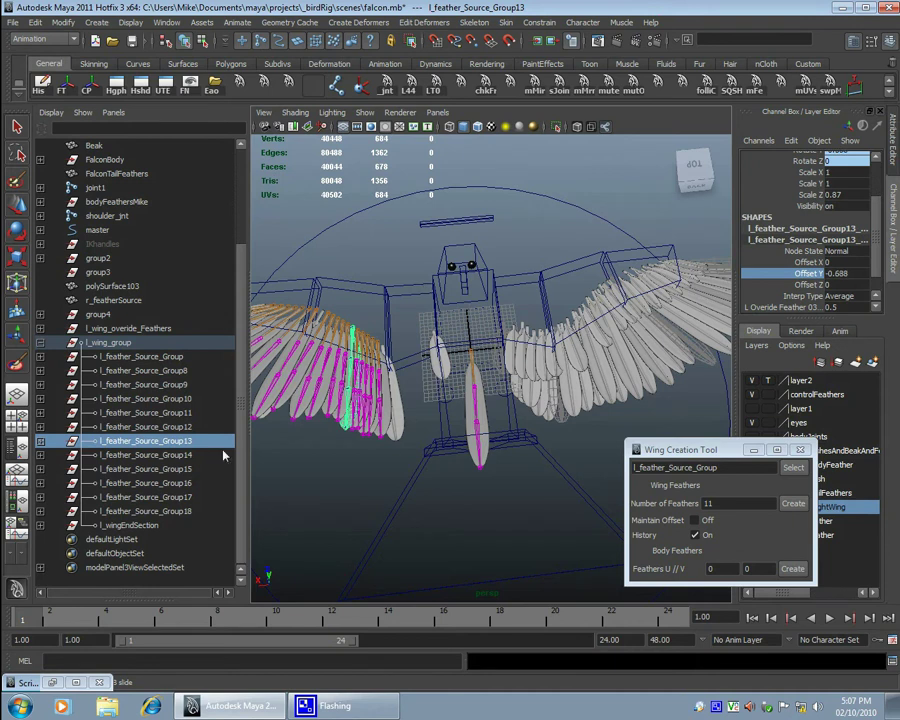
# Step: Rotate Group8 to offset 10.886 and adjust Offset Y on Groups 9 and 10
pyautogui.click(176, 386)
pyautogui.scroll(-2, 821, 272)
pyautogui.click(800, 305)
pyautogui.moveTo(408, 236); pyautogui.dragTo(424, 236, button='middle')
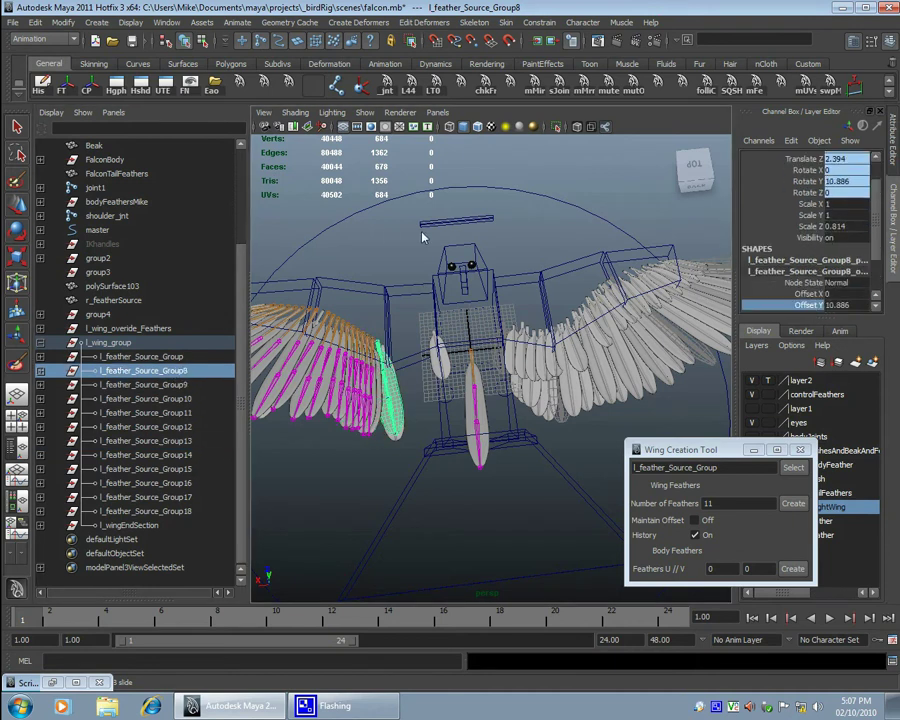
pyautogui.click(178, 386)
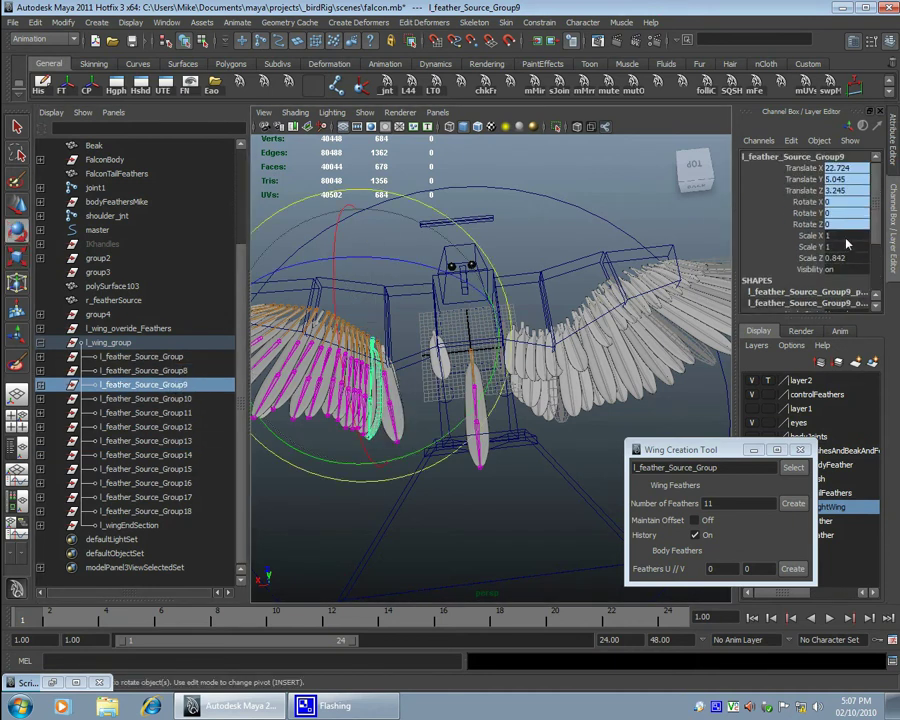
pyautogui.scroll(-2, 846, 243)
pyautogui.click(800, 273)
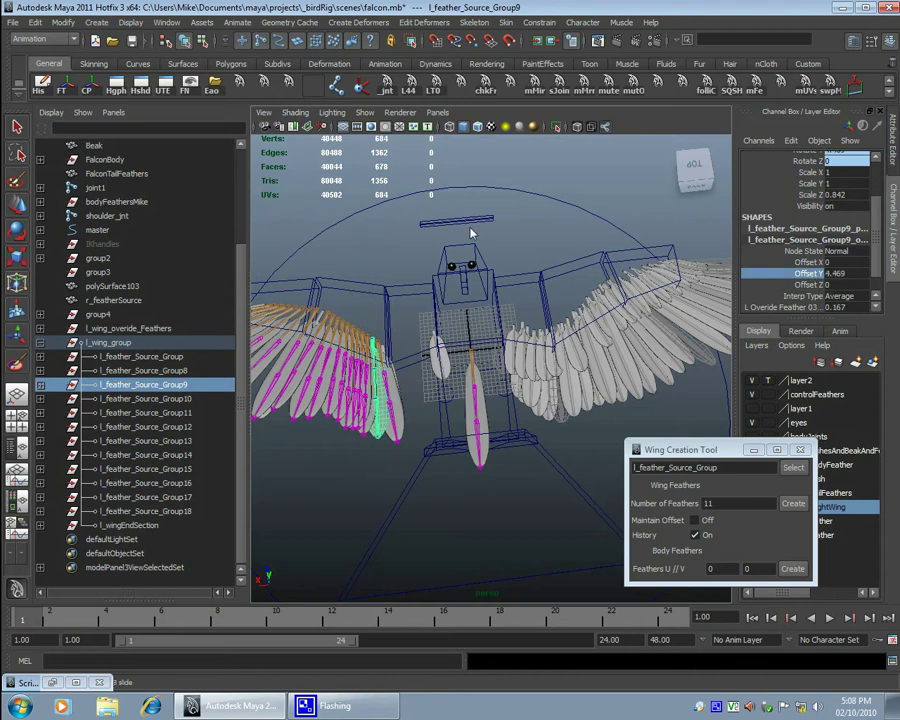
pyautogui.press('Right')
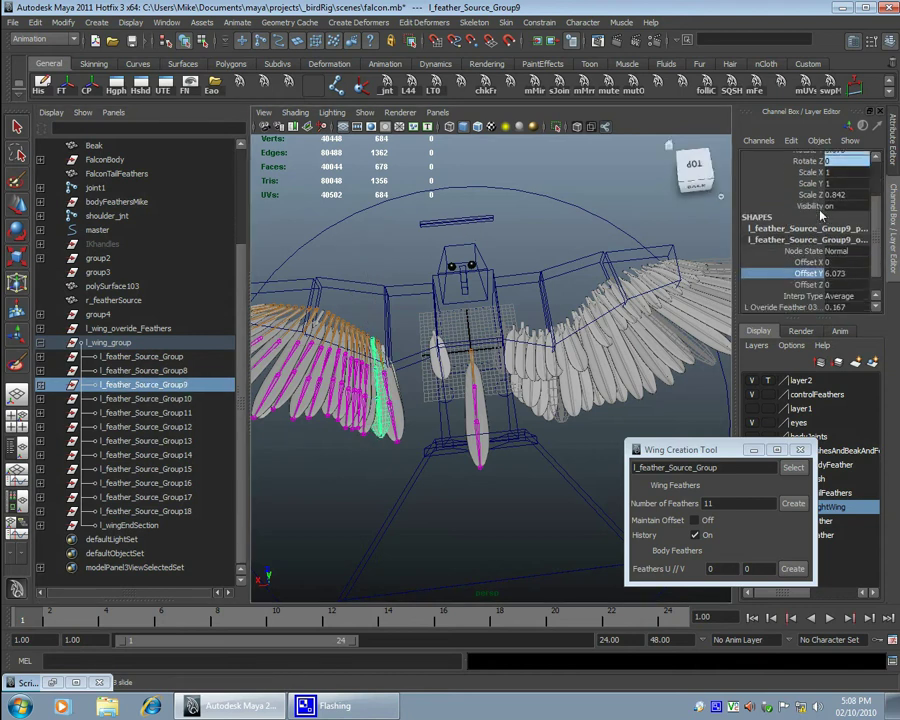
pyautogui.click(151, 400)
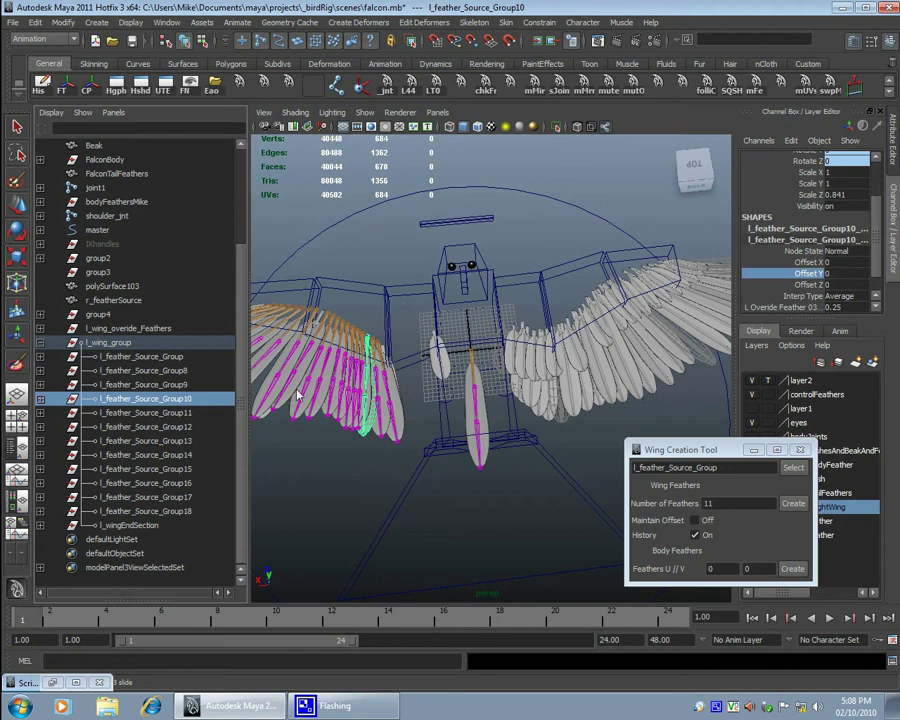
pyautogui.keyDown('alt'); pyautogui.moveTo(380, 376); pyautogui.dragTo(443, 331); pyautogui.keyUp('alt')
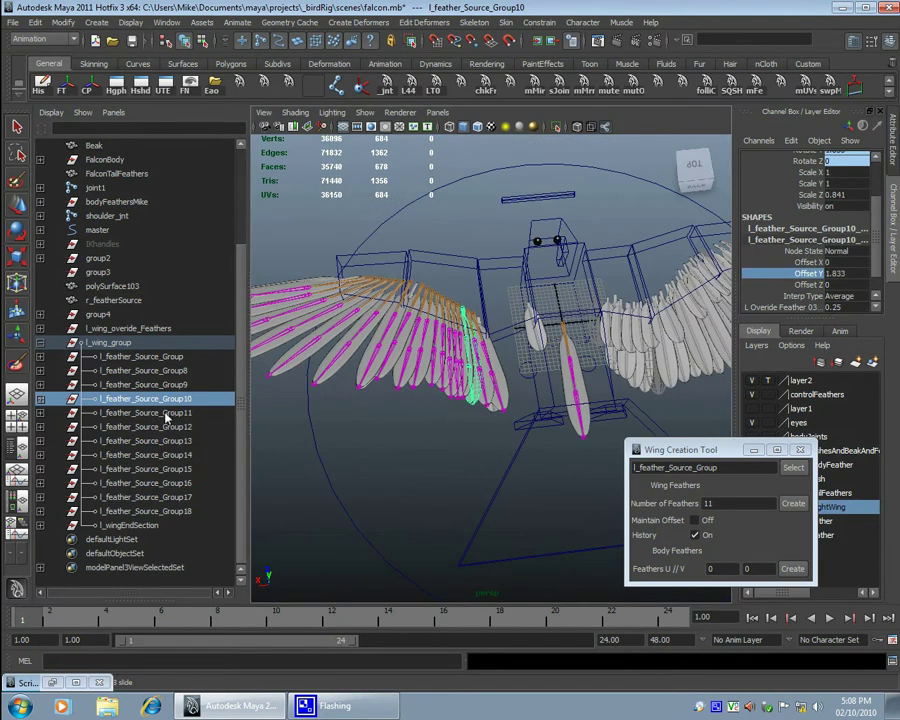
# Step: Check Groups 1 and 7 in the wing end section, then frame Group18
pyautogui.click(40, 525)
pyautogui.click(155, 440)
pyautogui.click(155, 525)
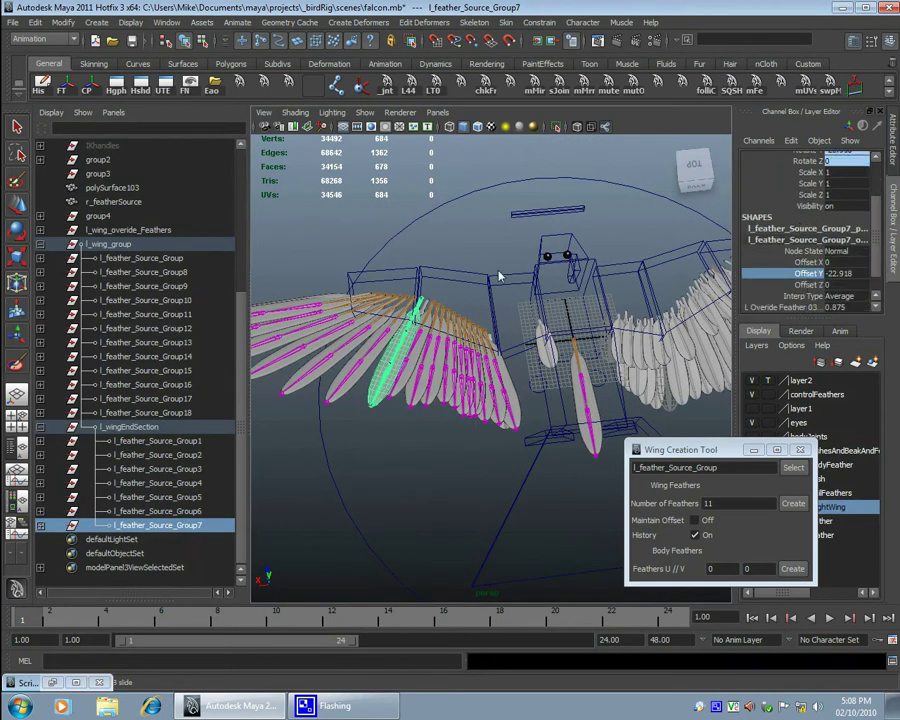
pyautogui.click(150, 412)
pyautogui.click(89, 427)
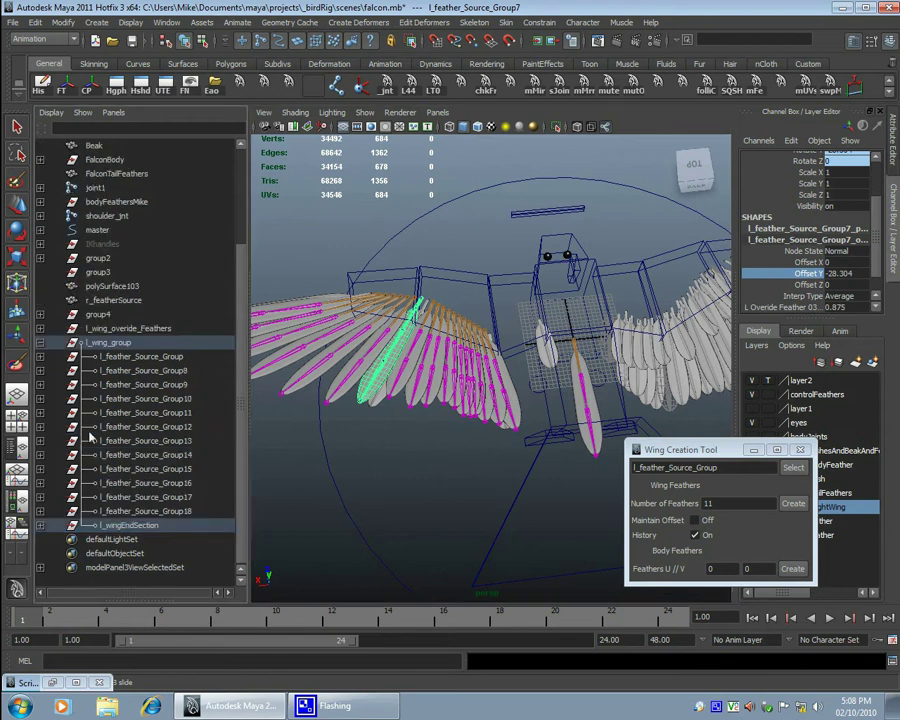
pyautogui.press('f')
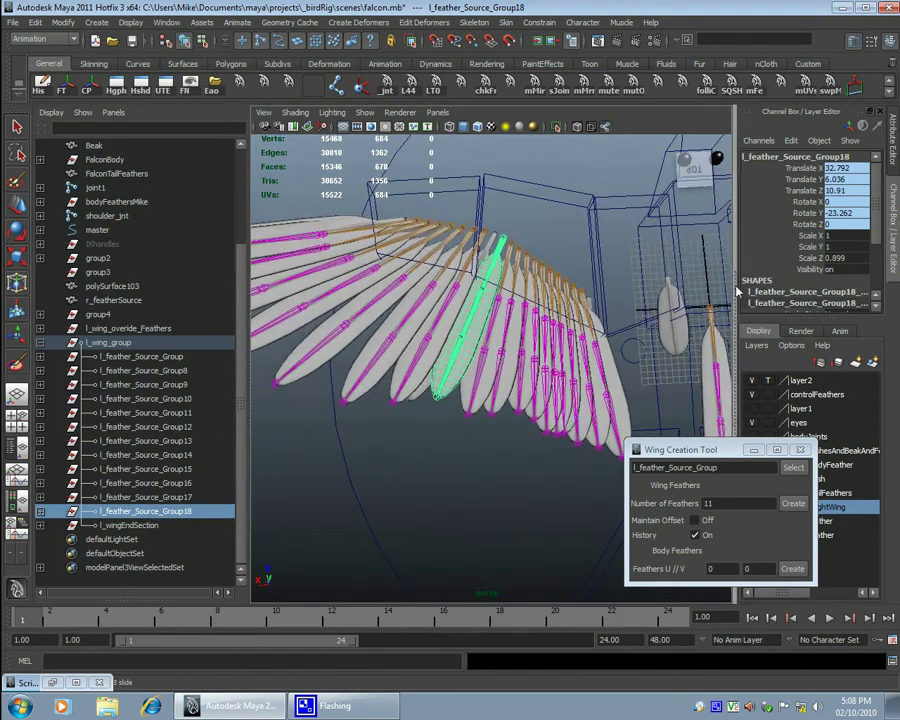
pyautogui.scroll(-3, 812, 278)
# Step: Scale feather Groups 17 up through 12 in turn, then deselect and view the bird
pyautogui.click(150, 497)
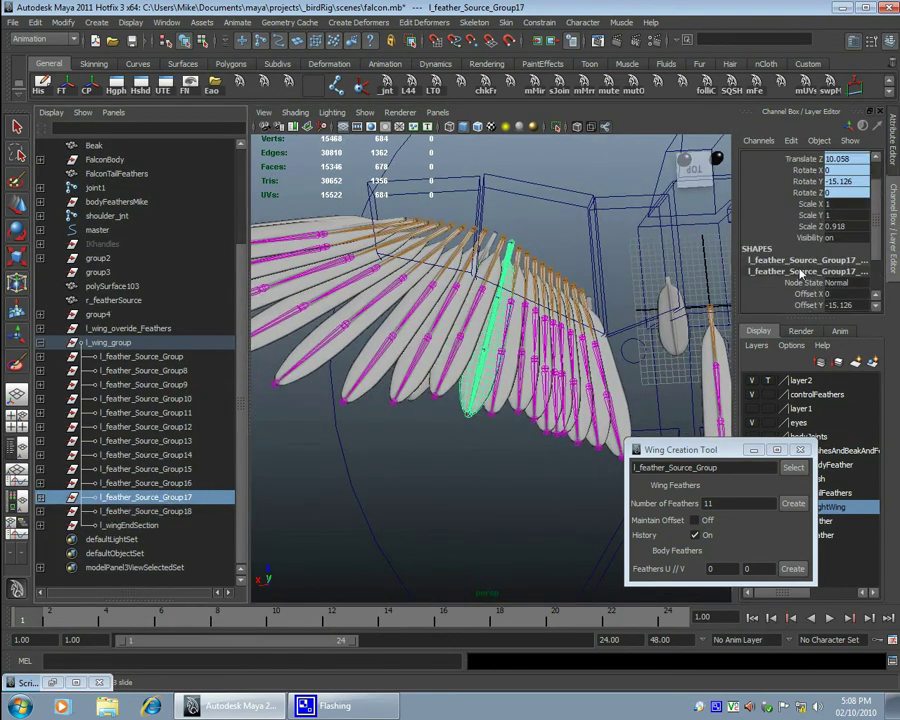
pyautogui.press('Up')
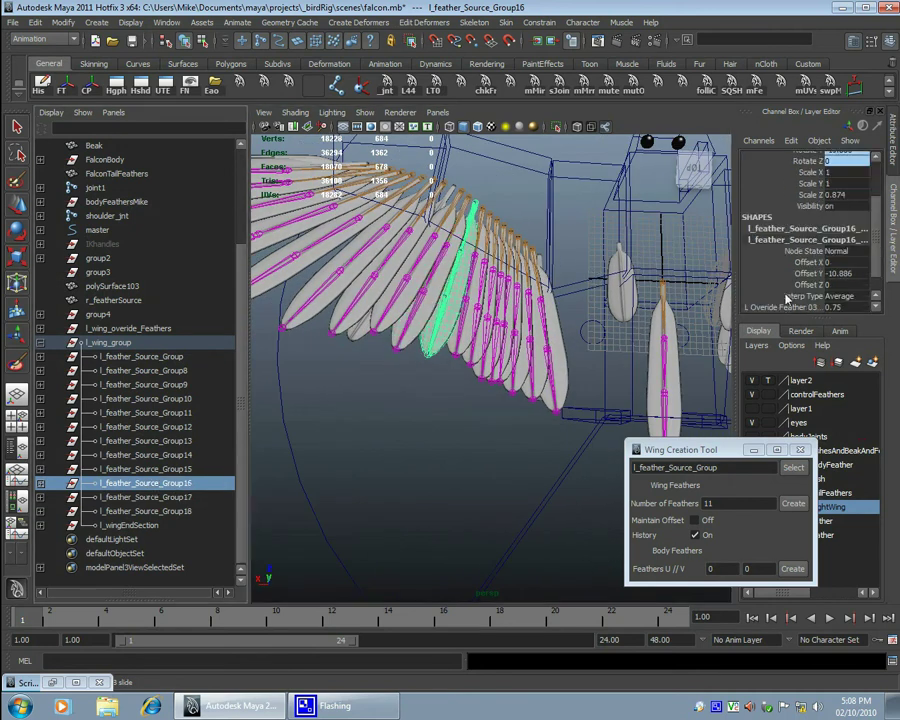
pyautogui.press('Up')
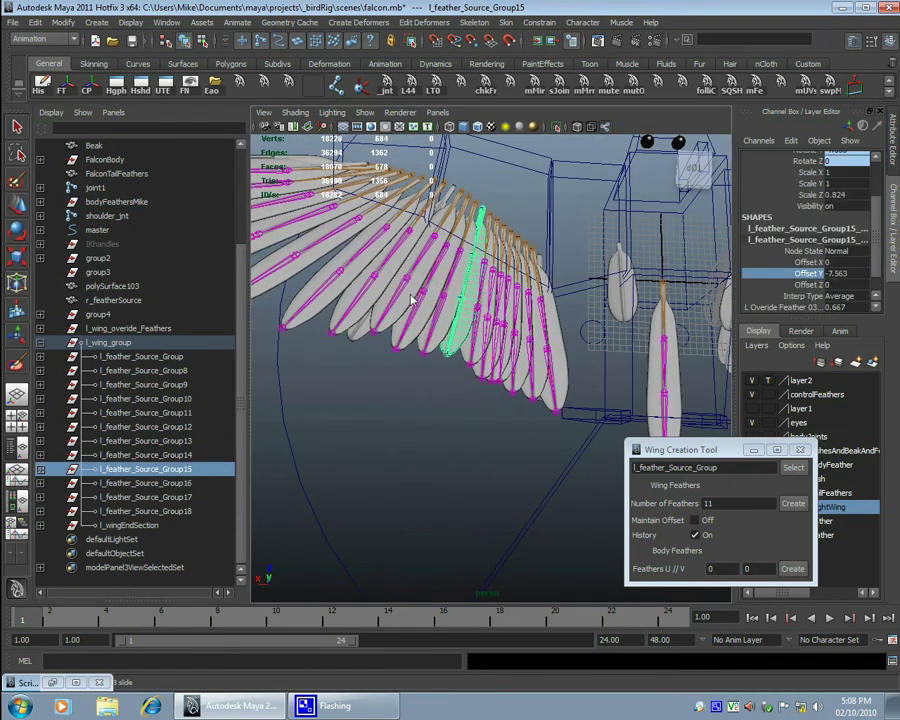
pyautogui.press('r')
pyautogui.keyDown('alt'); pyautogui.moveTo(410, 300); pyautogui.dragTo(480, 175); pyautogui.keyUp('alt')
pyautogui.press('Up')
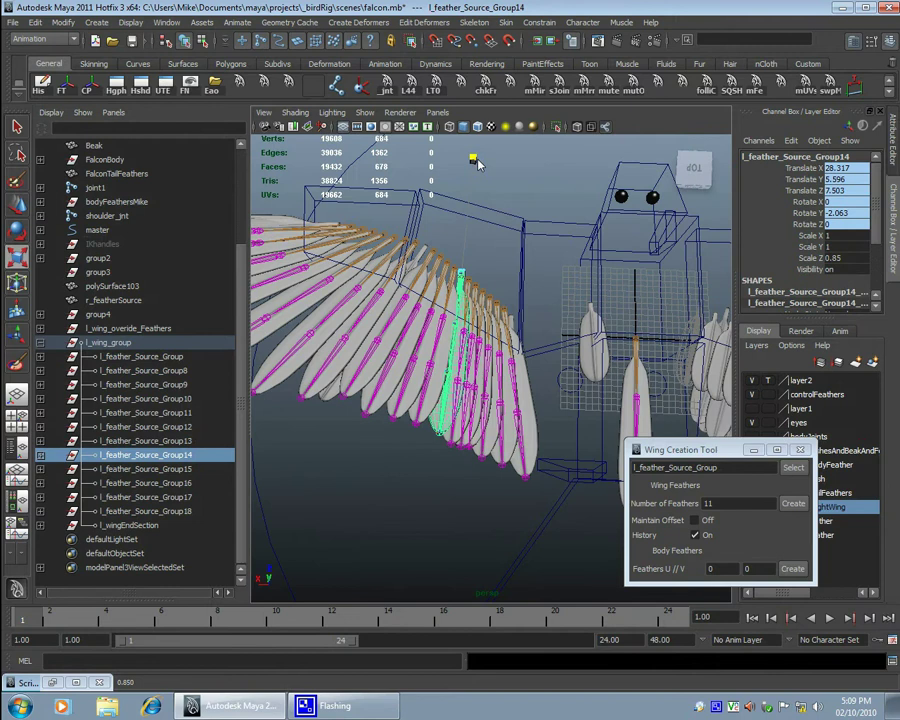
pyautogui.press('Up')
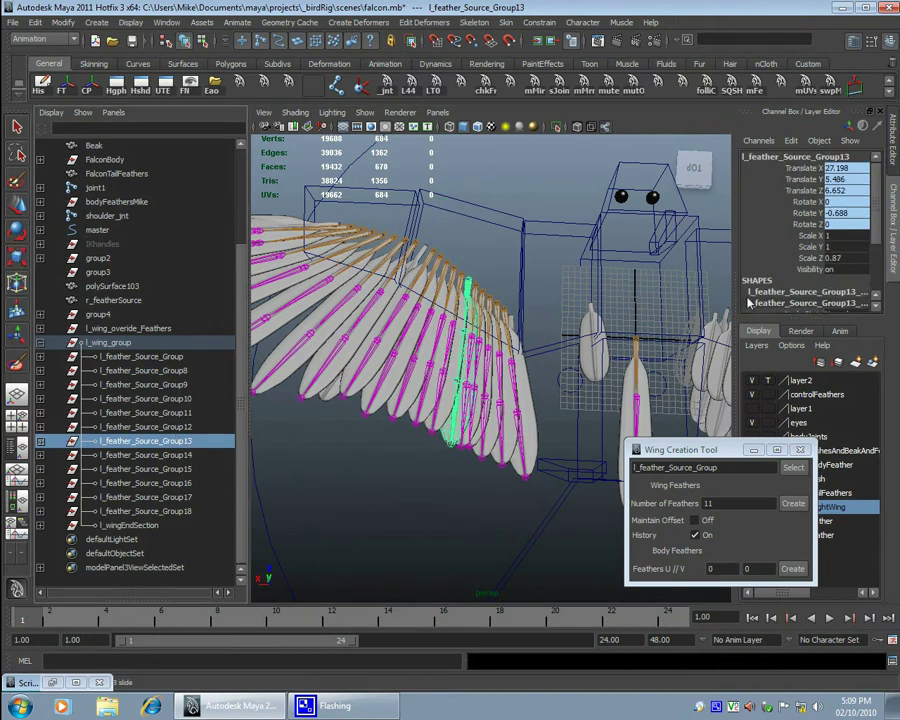
pyautogui.click(181, 427)
pyautogui.scroll(1, 796, 280)
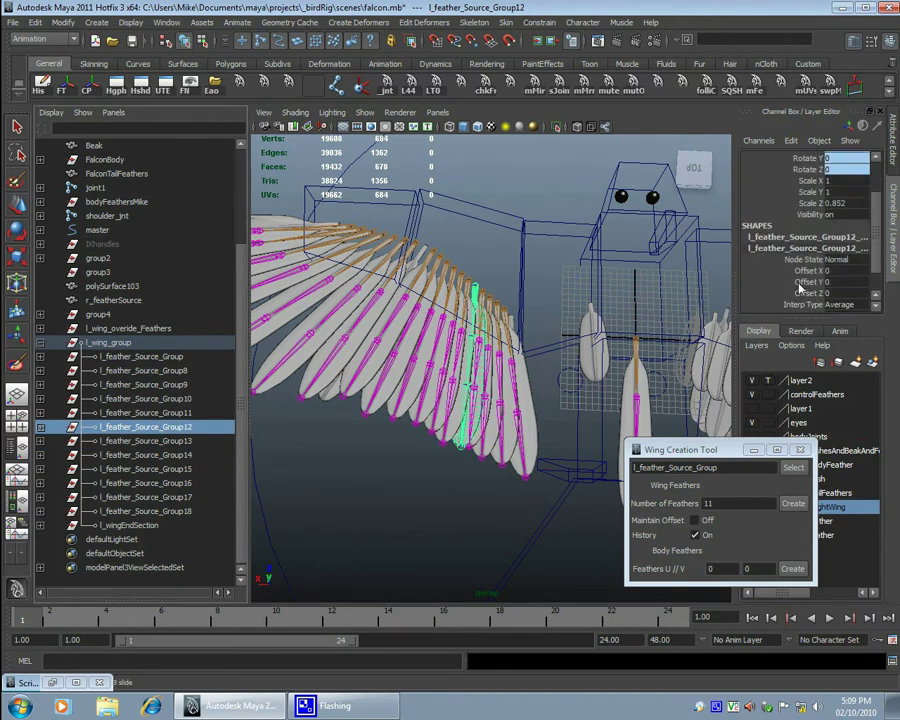
pyautogui.click(521, 250)
pyautogui.keyDown('alt'); pyautogui.moveTo(521, 250); pyautogui.dragTo(503, 313); pyautogui.keyUp('alt')
# Step: Rotate a wing override feather control to test it, then create nine new wing-end feathers
pyautogui.click(503, 313)
pyautogui.moveTo(554, 418); pyautogui.dragTo(657, 505)
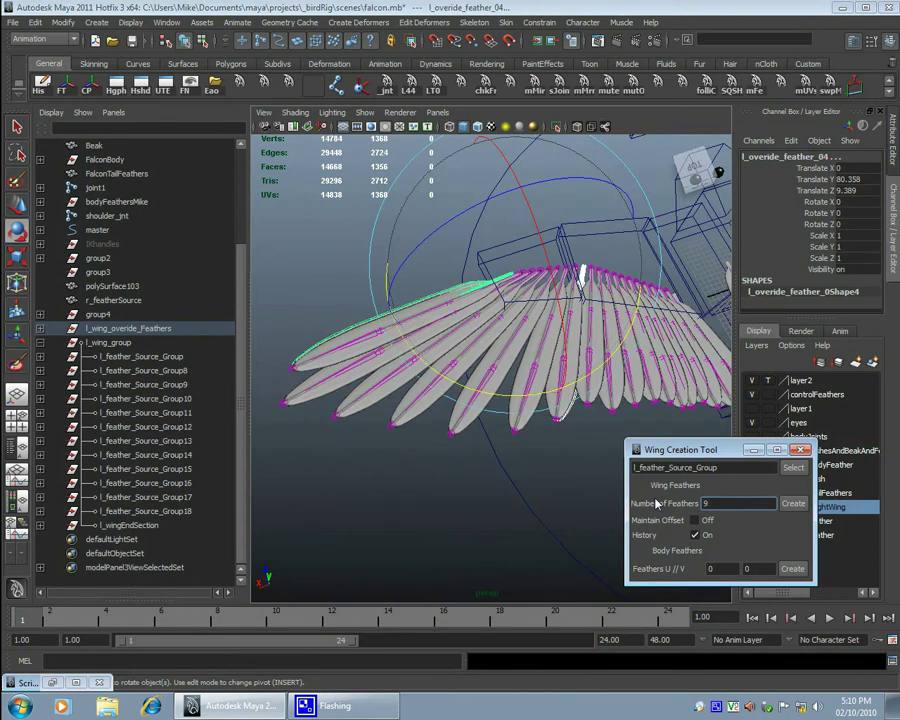
pyautogui.click(793, 503)
pyautogui.keyDown('alt'); pyautogui.moveTo(520, 470); pyautogui.dragTo(330, 430); pyautogui.keyUp('alt')
# Step: Select feathers Group19 through Group27 in the Outliner and group them with Ctrl+G
pyautogui.click(40, 342)
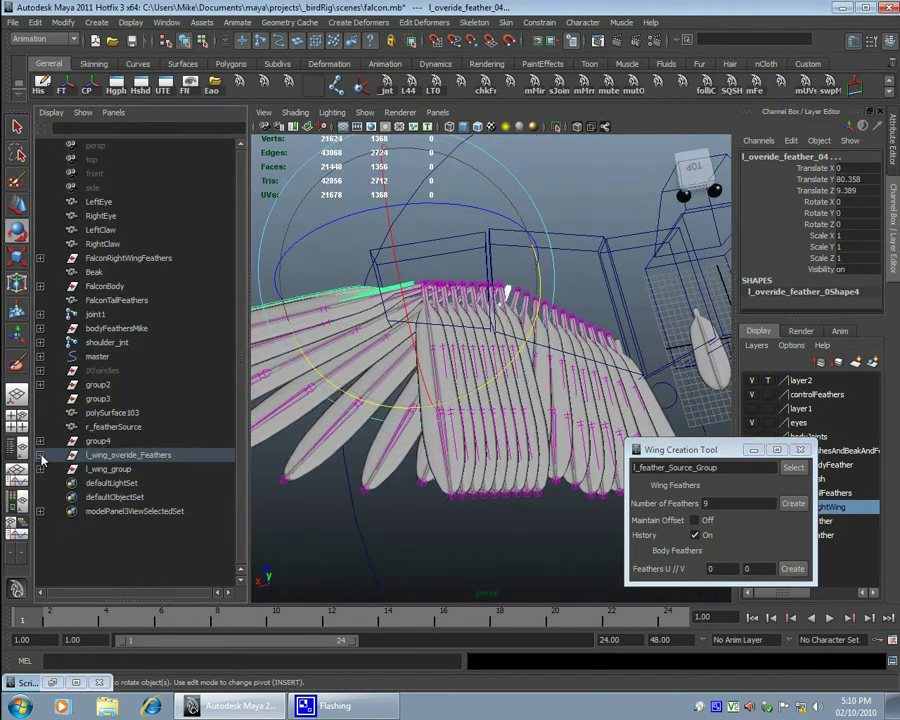
pyautogui.click(40, 469)
pyautogui.scroll(-5, 120, 430)
pyautogui.click(140, 399)
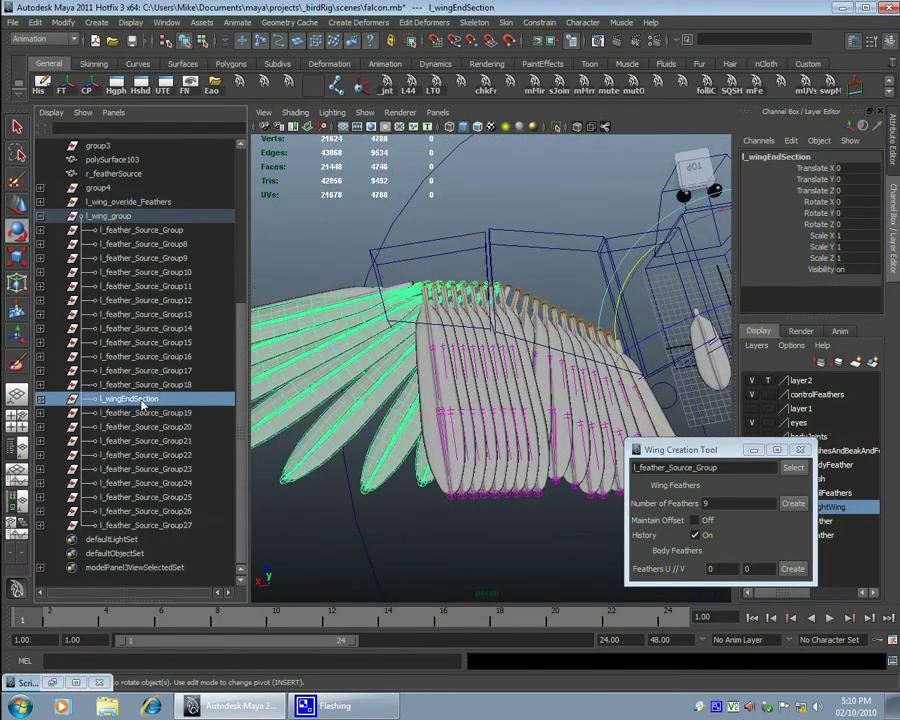
pyautogui.click(145, 412)
pyautogui.keyDown('shift'); pyautogui.click(145, 525); pyautogui.keyUp('shift')
pyautogui.hotkey('ctrl', 'g')
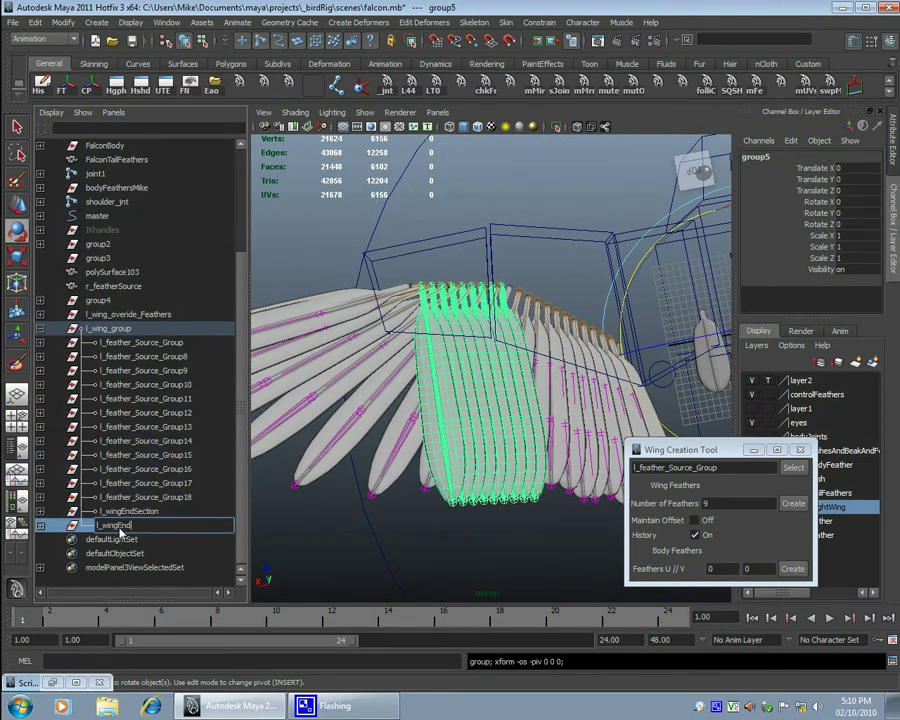
# Step: Select feathers Group19 through Group27 and frame them in the view
pyautogui.click(40, 525)
pyautogui.click(150, 412)
pyautogui.rightClick(745, 706)
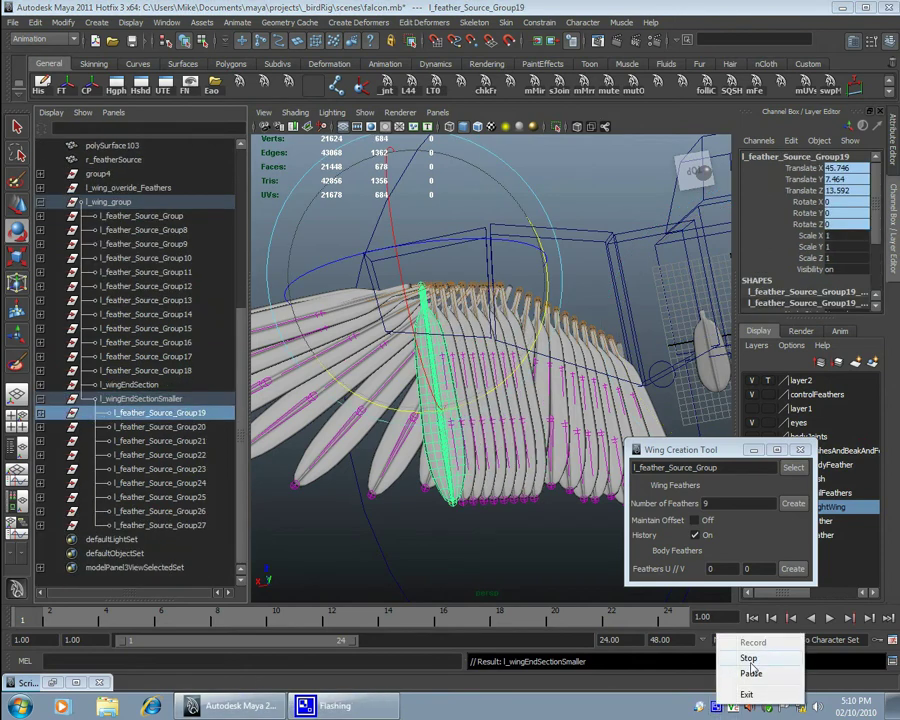
pyautogui.click(751, 672)
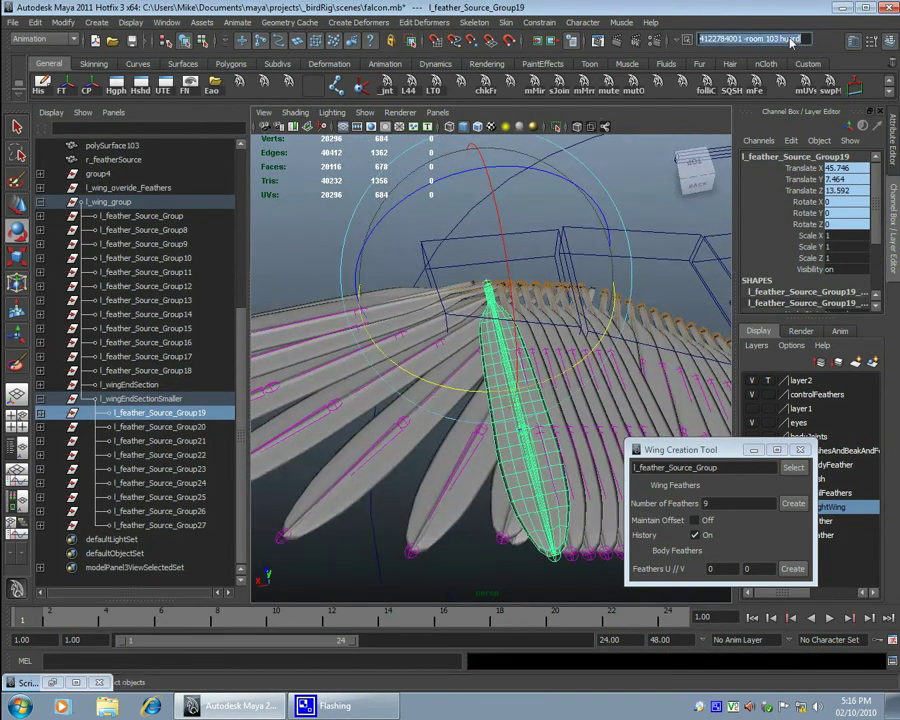
pyautogui.moveTo(437, 466)
pyautogui.keyDown('alt'); pyautogui.mouseDown()
pyautogui.moveTo(480, 440)
pyautogui.moveTo(440, 470)
pyautogui.mouseUp(); pyautogui.keyUp('alt')
pyautogui.keyDown('alt'); pyautogui.moveTo(440, 470); pyautogui.dragTo(500, 470, button='right'); pyautogui.keyUp('alt')
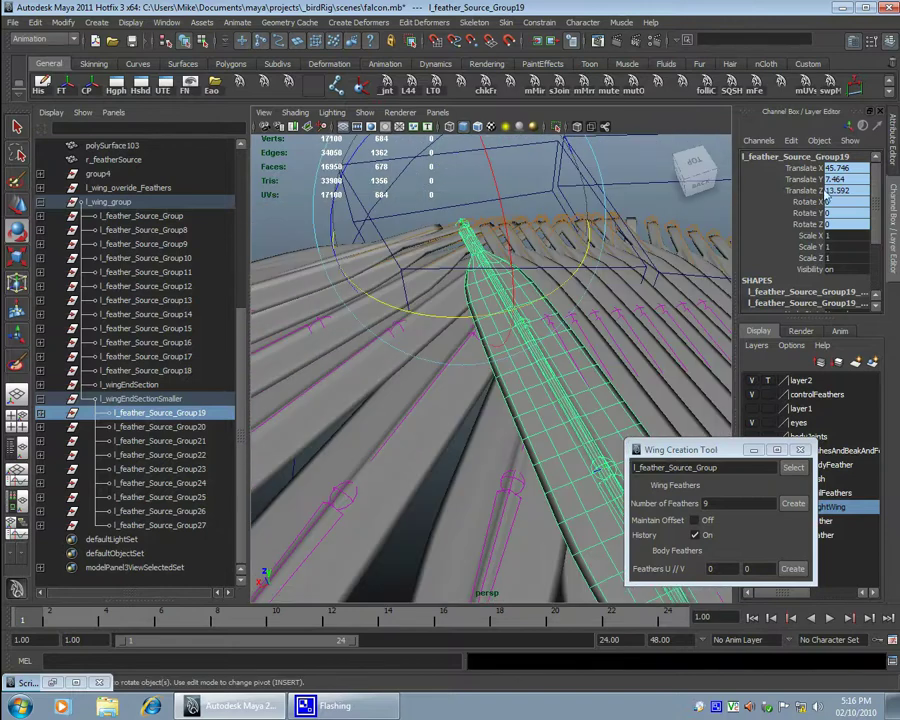
pyautogui.moveTo(161, 417); pyautogui.dragTo(160, 525)
pyautogui.press('f')
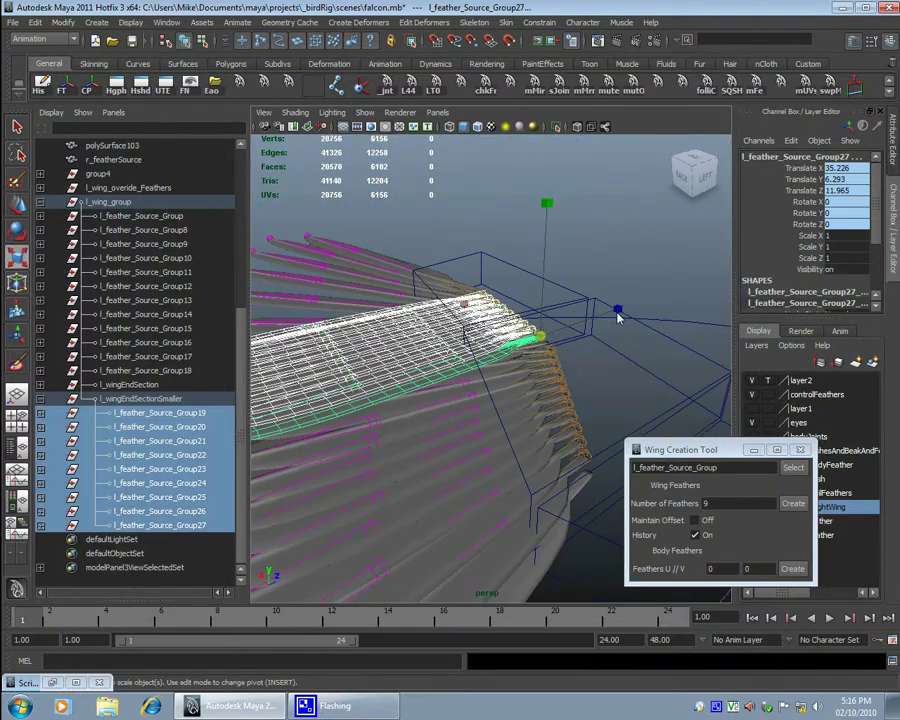
# Step: Adjust Offset Y on all nine wing-end feathers together
pyautogui.keyDown('alt'); pyautogui.moveTo(617, 318); pyautogui.dragTo(242, 360); pyautogui.keyUp('alt')
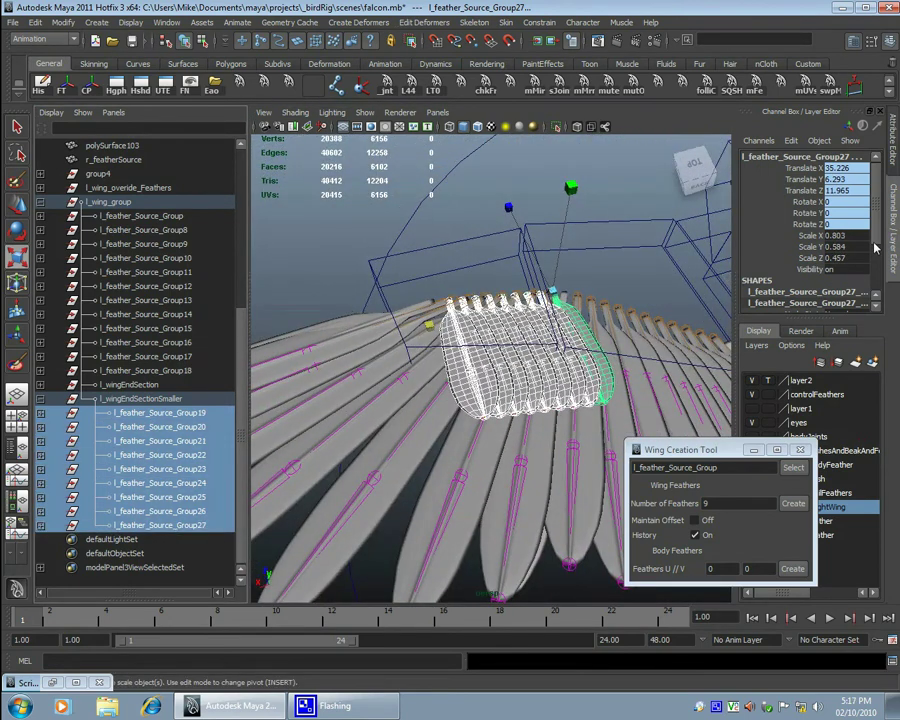
pyautogui.scroll(-3, 875, 247)
pyautogui.click(810, 260)
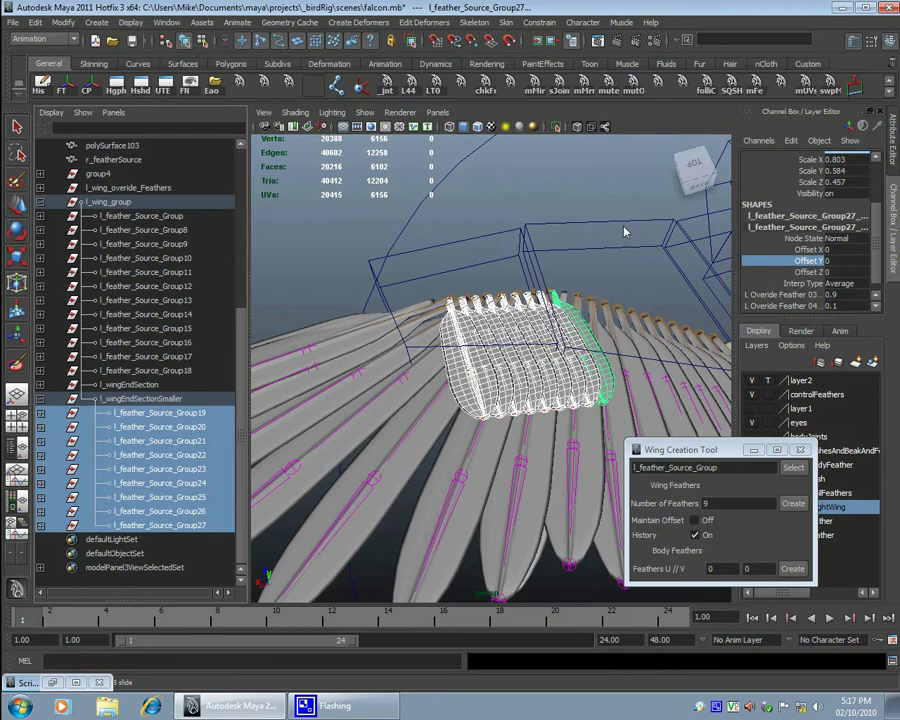
pyautogui.moveTo(430, 205); pyautogui.dragTo(337, 203, button='middle')
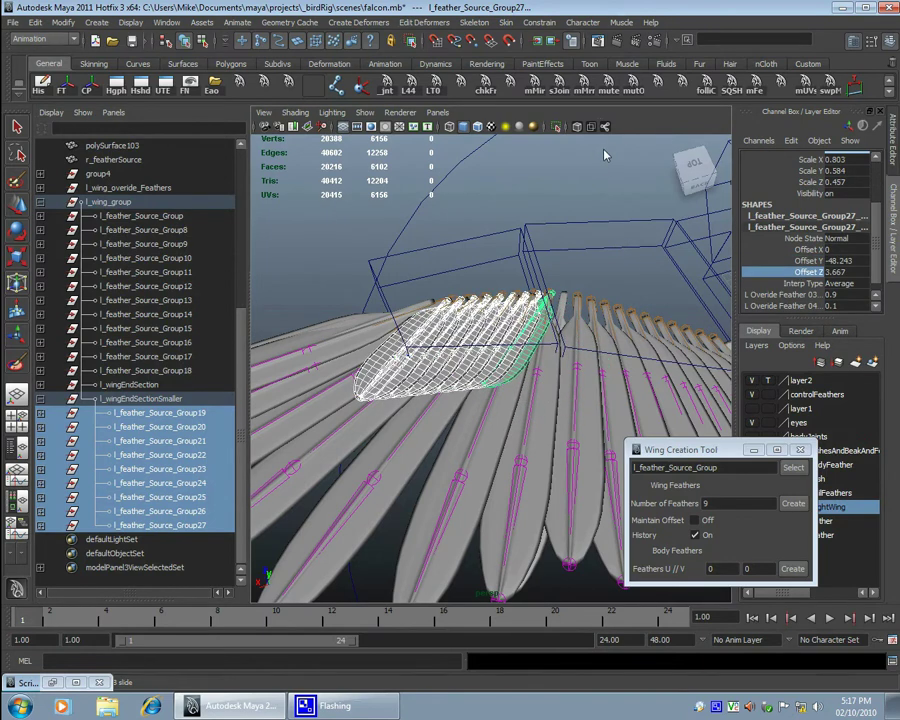
# Step: Reshape feather Group19 by changing its Offset Y
pyautogui.keyDown('alt'); pyautogui.moveTo(604, 155); pyautogui.dragTo(560, 330); pyautogui.keyUp('alt')
pyautogui.click(445, 330)
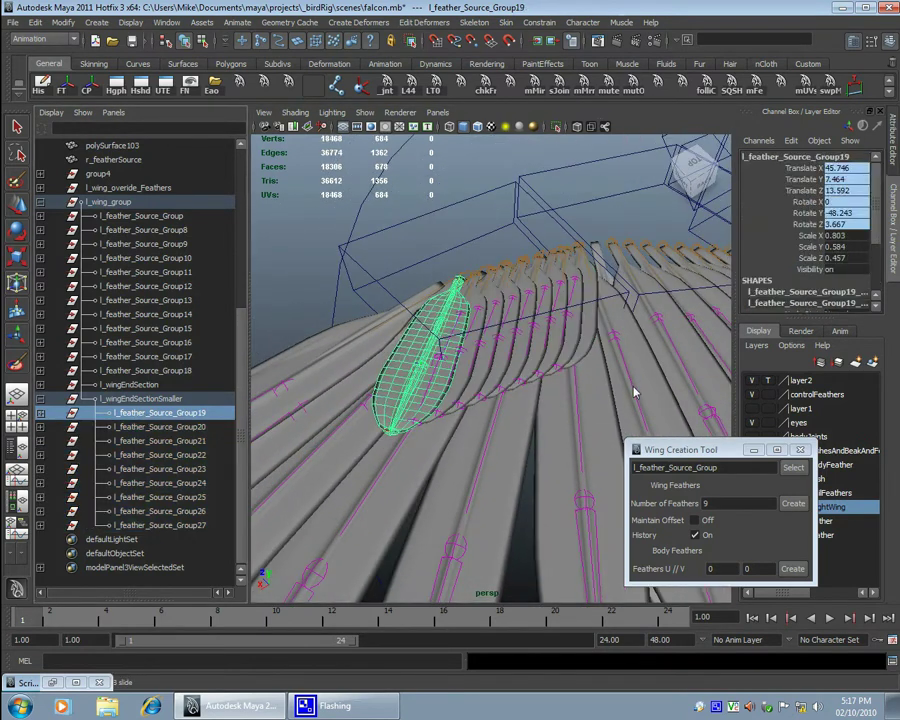
pyautogui.scroll(-3, 875, 247)
pyautogui.click(810, 273)
pyautogui.moveTo(500, 300); pyautogui.dragTo(430, 300, button='middle')
# Step: Tweak Group20's Offset Y and widen Group27 through its Offset Y and Offset Z
pyautogui.click(160, 426)
pyautogui.scroll(-3, 875, 247)
pyautogui.click(810, 273)
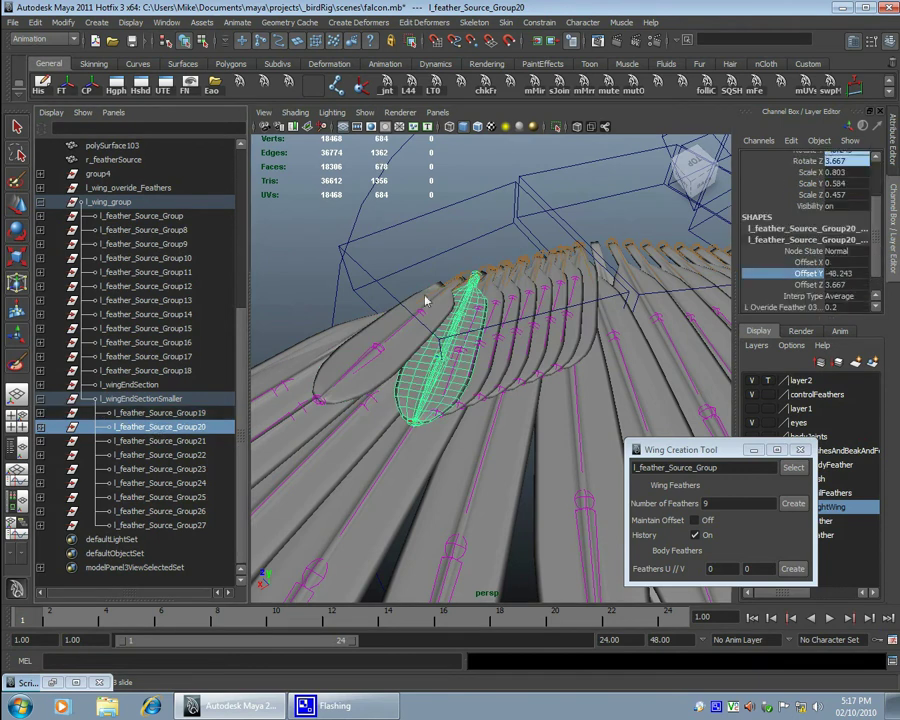
pyautogui.click(160, 440)
pyautogui.click(160, 524)
pyautogui.scroll(-3, 815, 273)
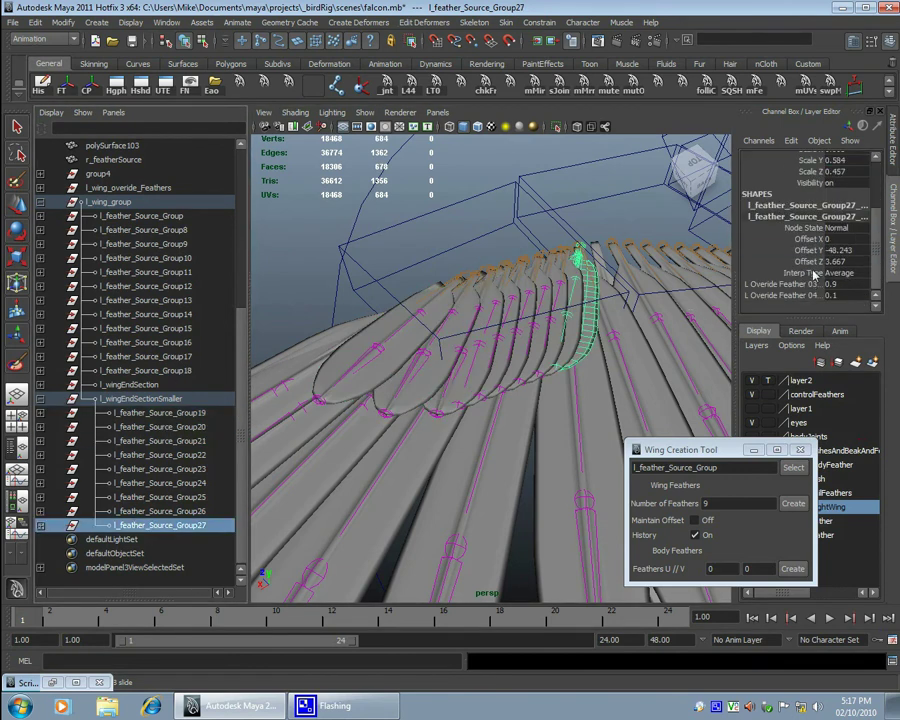
pyautogui.moveTo(590, 262); pyautogui.dragTo(714, 255, button='middle')
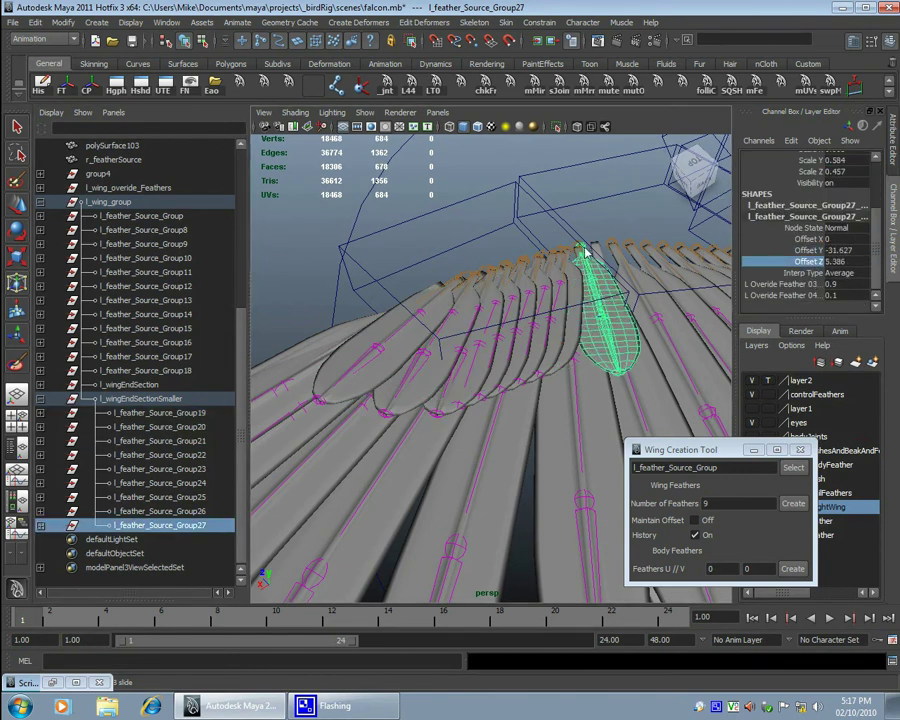
pyautogui.keyDown('alt'); pyautogui.moveTo(585, 254); pyautogui.dragTo(493, 320); pyautogui.keyUp('alt')
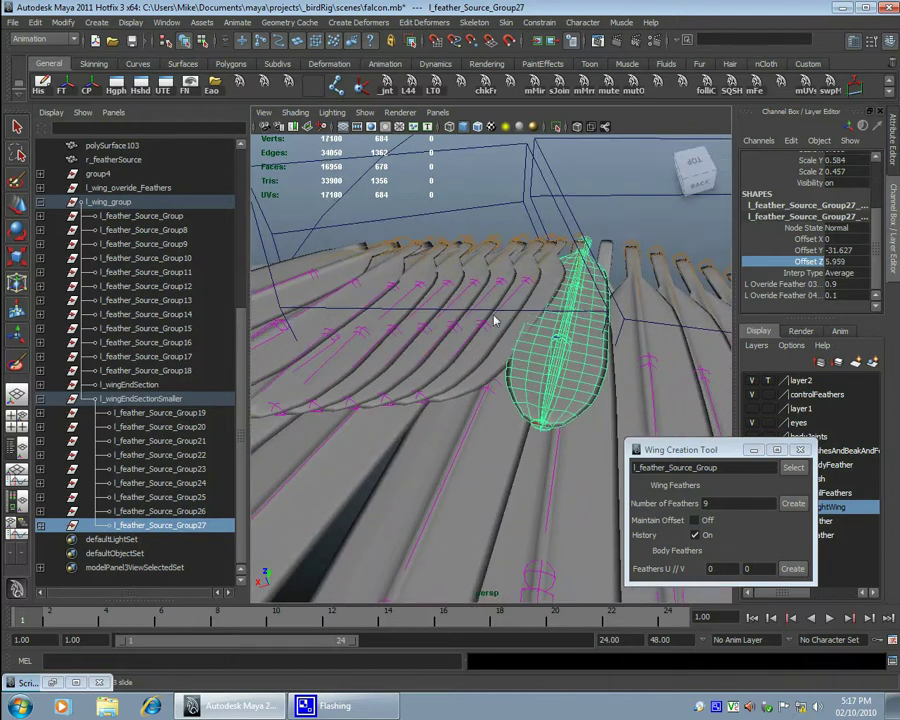
# Step: Step through feathers Group26 to Group23 and rotate Group23 slightly
pyautogui.click(563, 240)
pyautogui.scroll(-1, 803, 300)
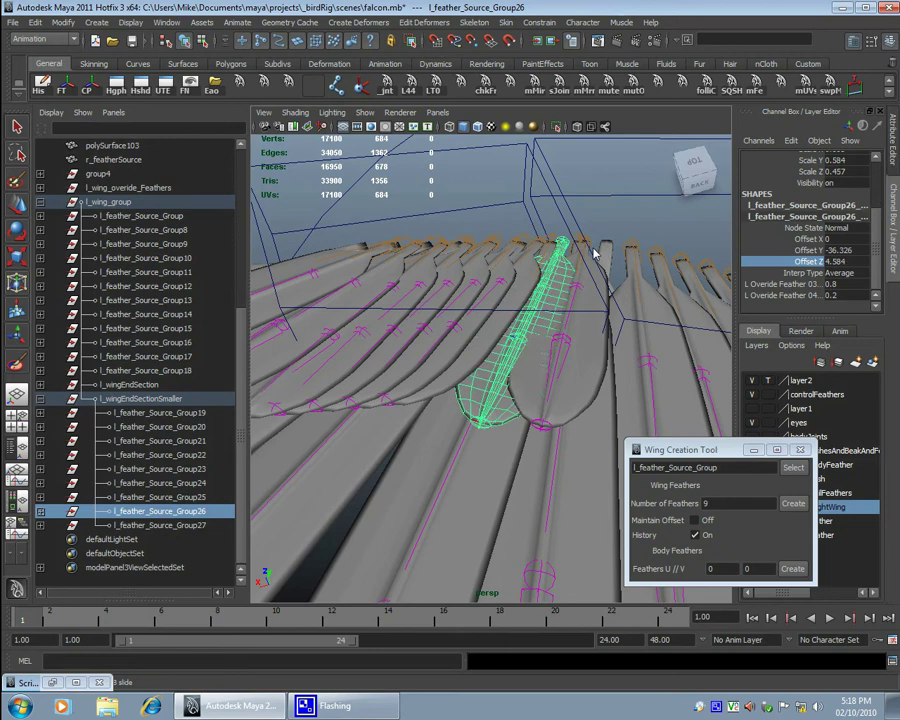
pyautogui.keyDown('alt'); pyautogui.moveTo(603, 252); pyautogui.dragTo(154, 322); pyautogui.keyUp('alt')
pyautogui.click(160, 497)
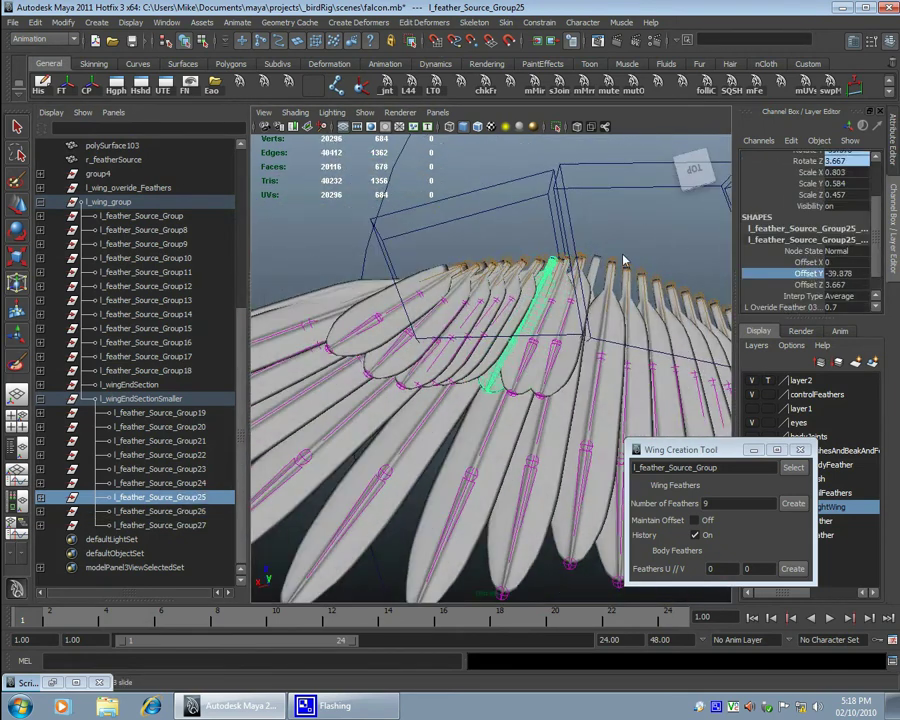
pyautogui.press('Left')
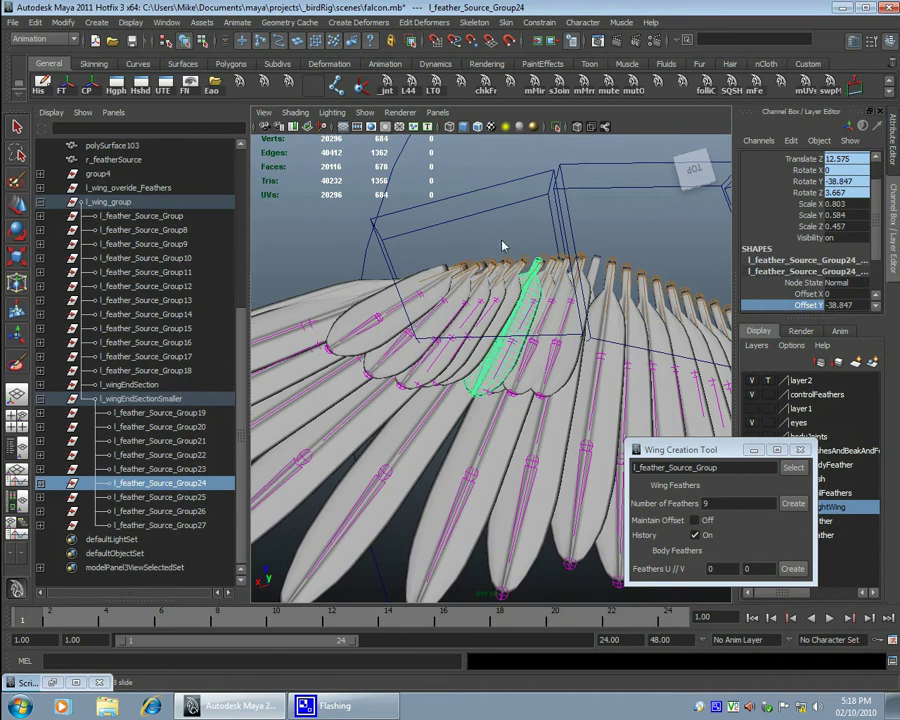
pyautogui.press('Left')
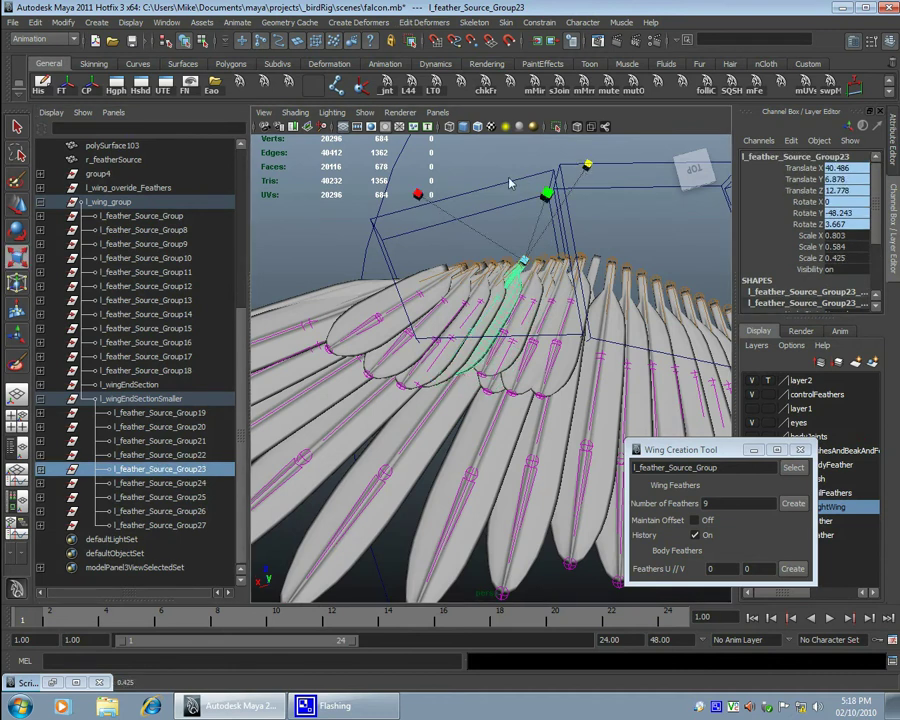
pyautogui.click(835, 287)
pyautogui.moveTo(560, 270); pyautogui.dragTo(508, 268, button='middle')
# Step: Adjust Group23's Offset X, then review feathers Group19 through Group26 one by one
pyautogui.scroll(-2, 806, 303)
pyautogui.click(802, 263)
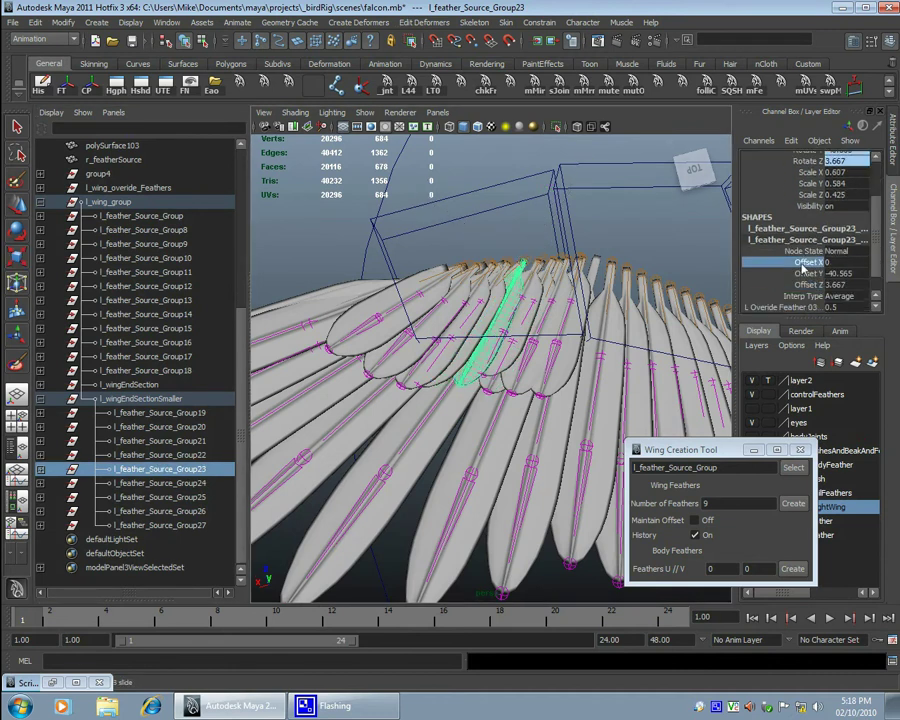
pyautogui.keyDown('alt'); pyautogui.moveTo(455, 312); pyautogui.dragTo(530, 310); pyautogui.keyUp('alt')
pyautogui.press('Left')
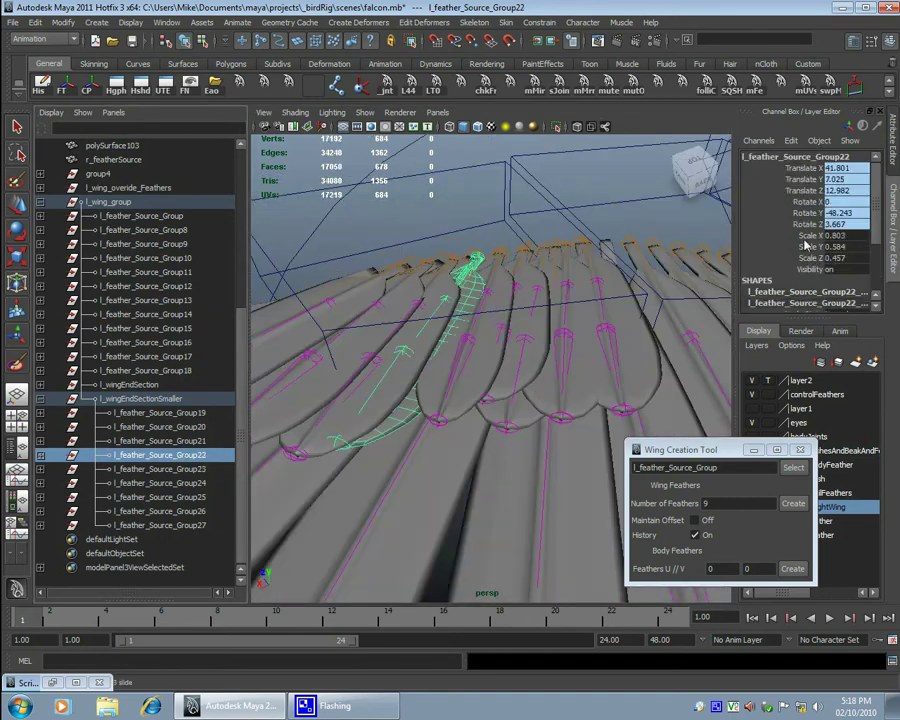
pyautogui.keyDown('alt'); pyautogui.moveTo(520, 225); pyautogui.dragTo(243, 348); pyautogui.keyUp('alt')
pyautogui.click(440, 269)
pyautogui.click(588, 240)
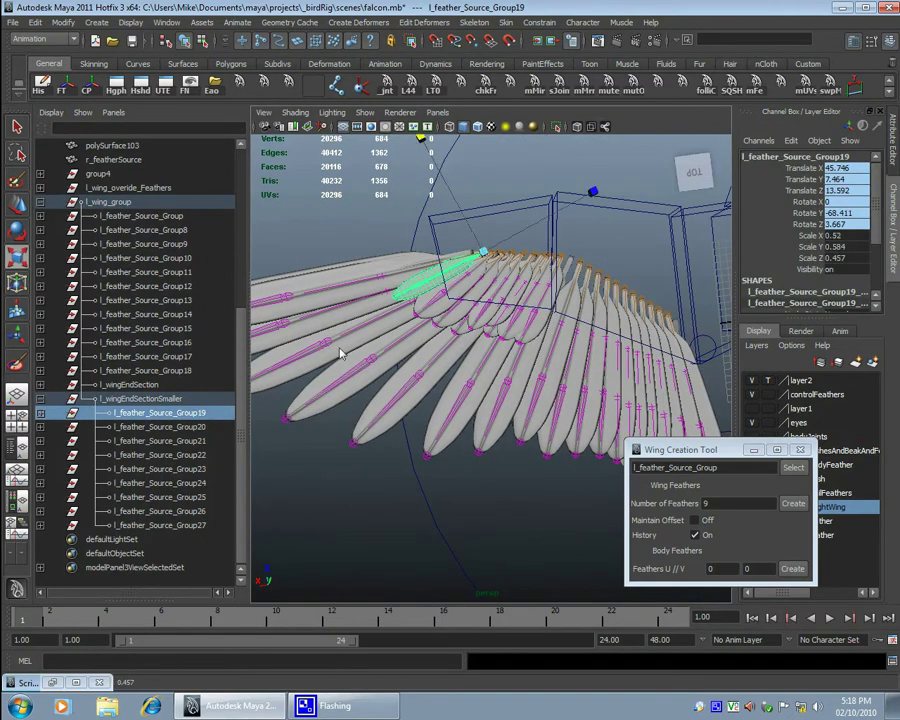
pyautogui.press('Right')
pyautogui.press('Right')
pyautogui.click(183, 456)
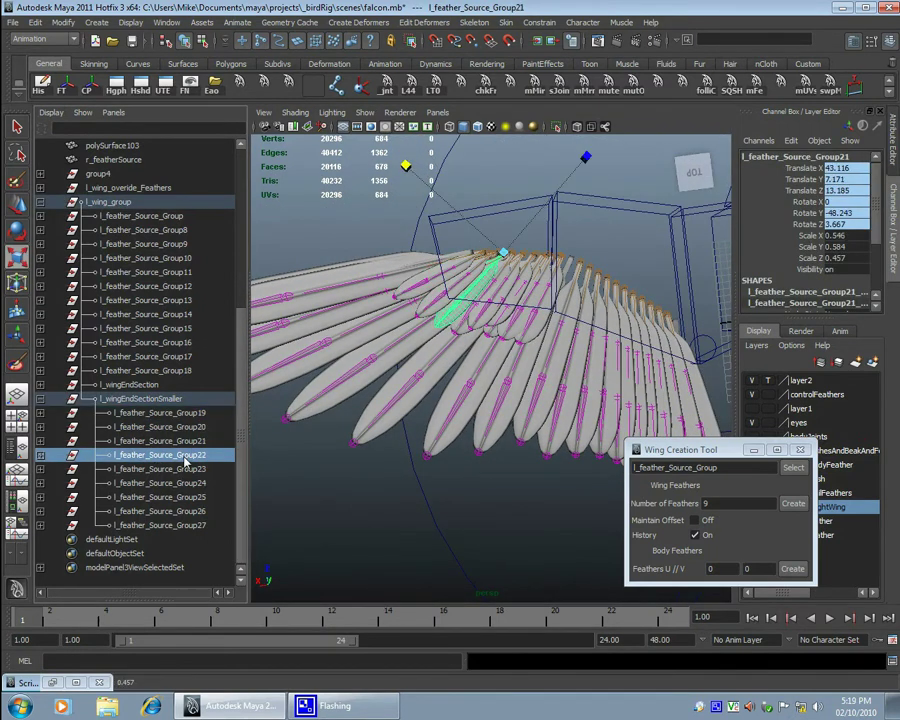
pyautogui.press('Right')
pyautogui.press('Right')
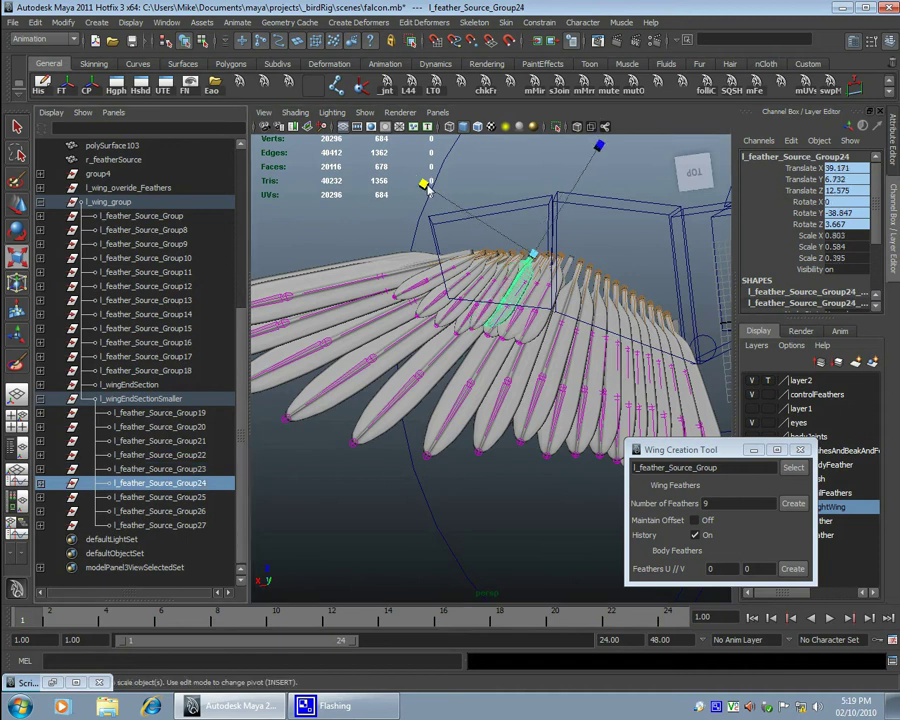
pyautogui.press('Right')
pyautogui.press('Right')
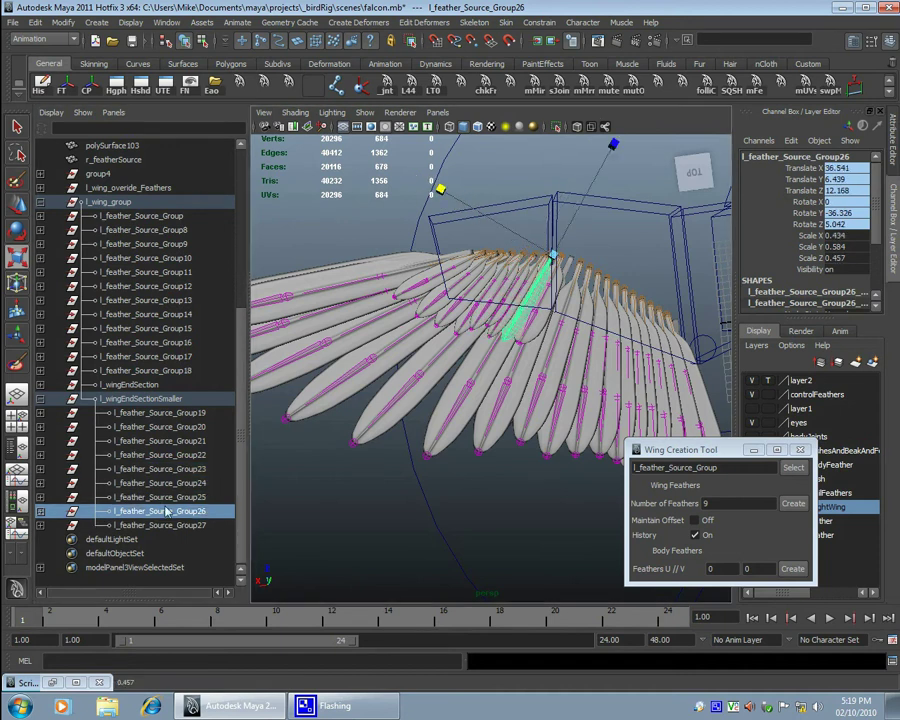
pyautogui.press('Right')
# Step: Rotate a leading-edge override feather control to fold the wing and test the feathers
pyautogui.click(381, 257)
pyautogui.press('e')
pyautogui.moveTo(590, 320)
pyautogui.mouseDown()
pyautogui.moveTo(537, 383)
pyautogui.moveTo(590, 312)
pyautogui.mouseUp()
# Step: Reopen the wing, rotate an override control to test it, and create six new feathers
pyautogui.press('q')
pyautogui.click(577, 268)
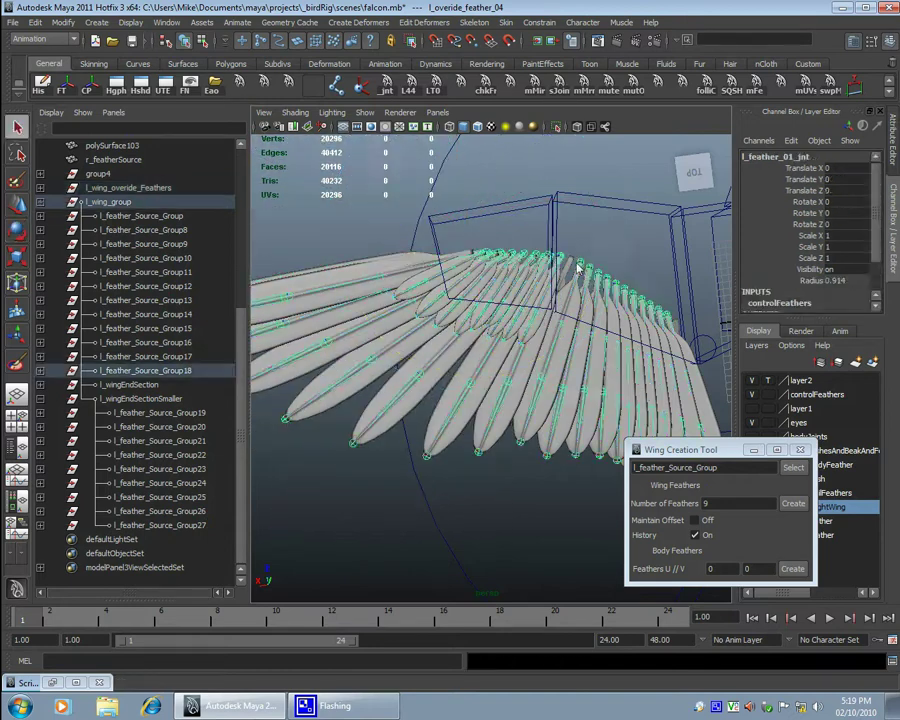
pyautogui.click(575, 263)
pyautogui.press('e')
pyautogui.moveTo(536, 376); pyautogui.dragTo(505, 302)
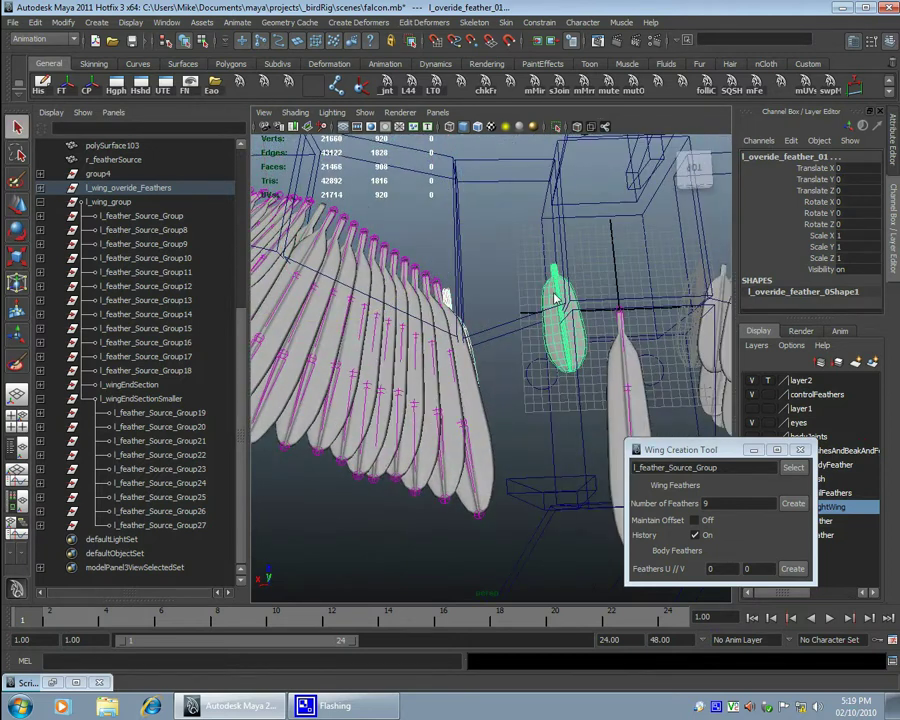
pyautogui.keyDown('alt'); pyautogui.moveTo(557, 333); pyautogui.dragTo(718, 509); pyautogui.keyUp('alt')
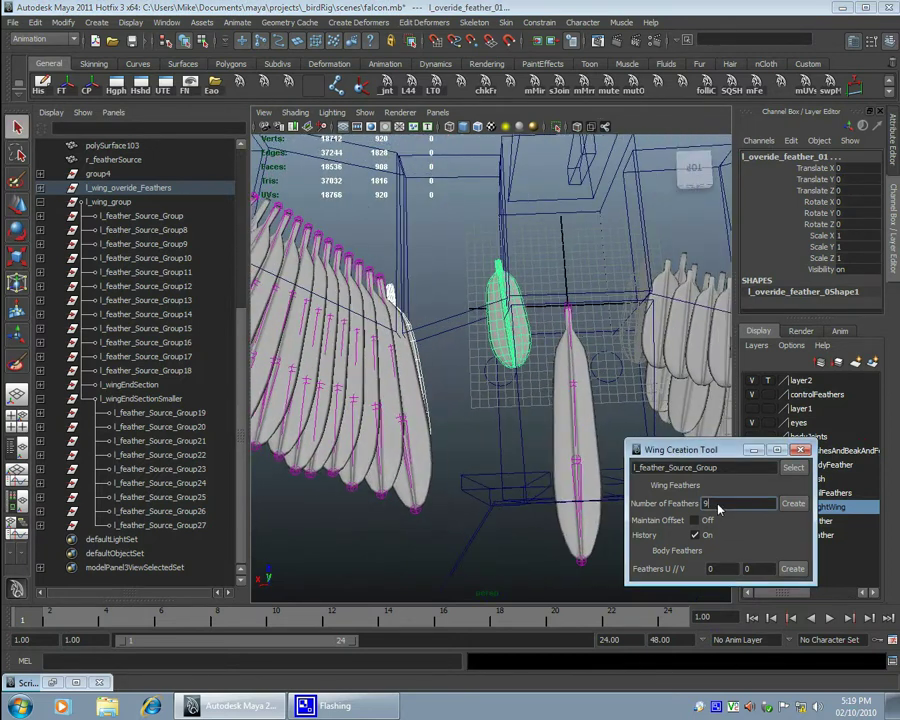
pyautogui.click(793, 504)
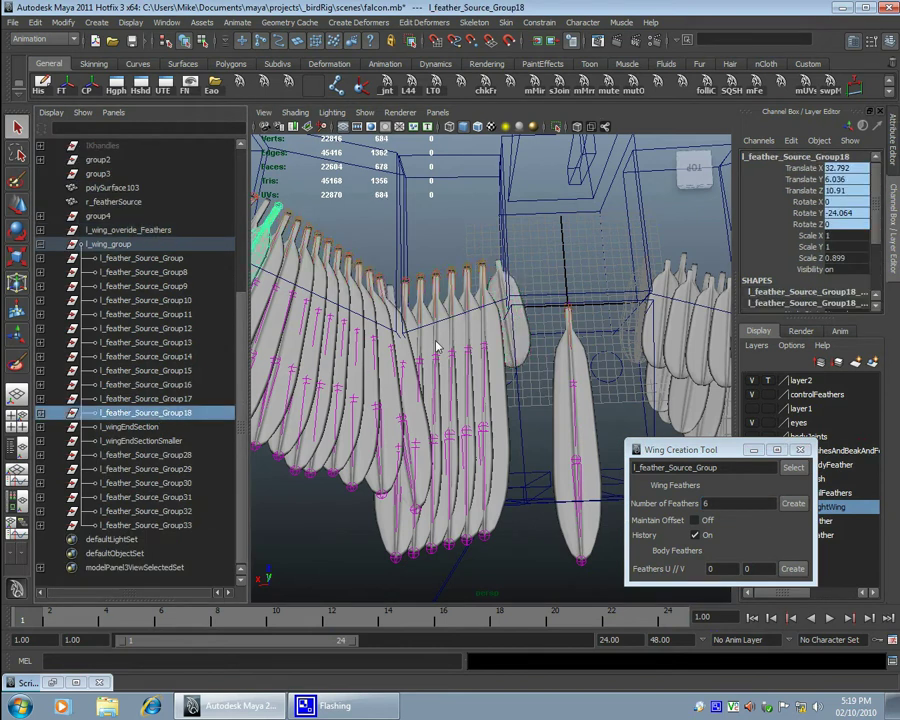
# Step: Group feathers Group8–Group18, and group Group28–Group33 as l_wingStartSection
pyautogui.keyDown('shift'); pyautogui.click(133, 263); pyautogui.keyUp('shift')
pyautogui.hotkey('ctrl', 'g')
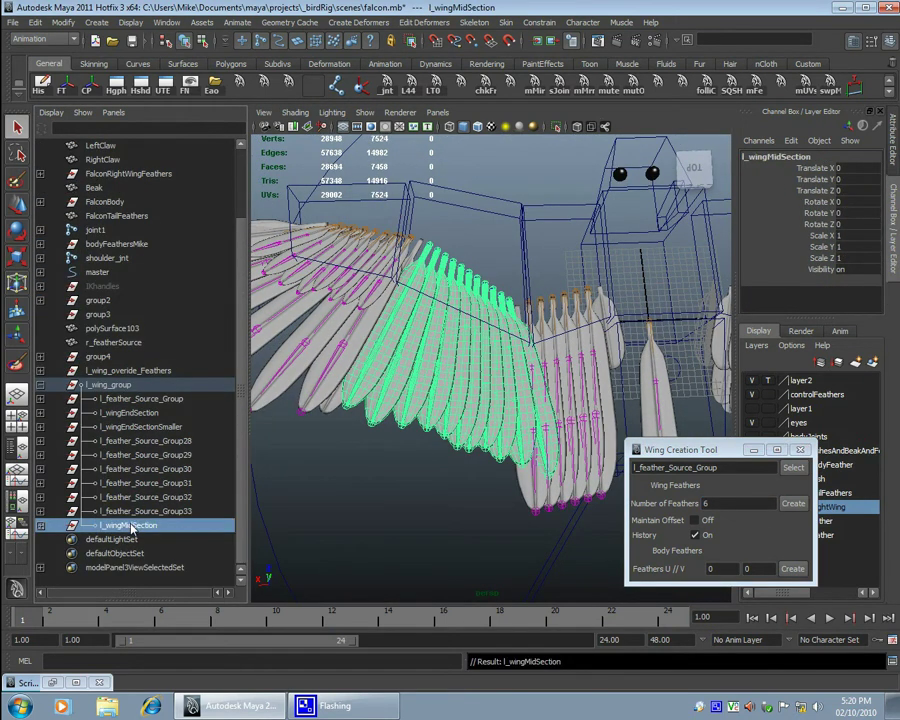
pyautogui.moveTo(128, 440); pyautogui.dragTo(152, 511)
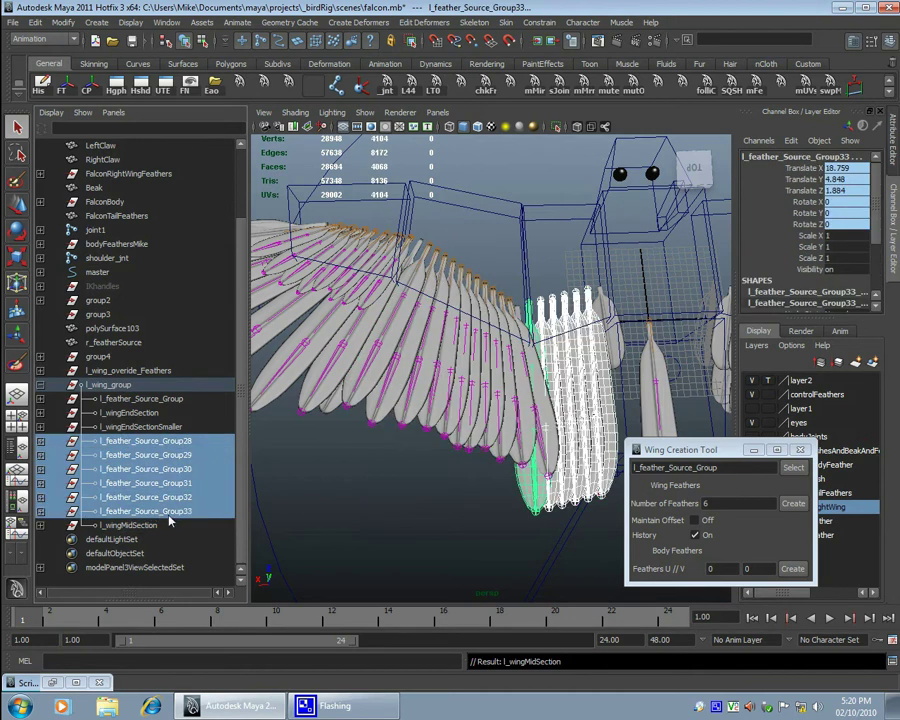
pyautogui.keyDown('alt'); pyautogui.moveTo(300, 490); pyautogui.dragTo(350, 481); pyautogui.keyUp('alt')
pyautogui.hotkey('ctrl', 'g')
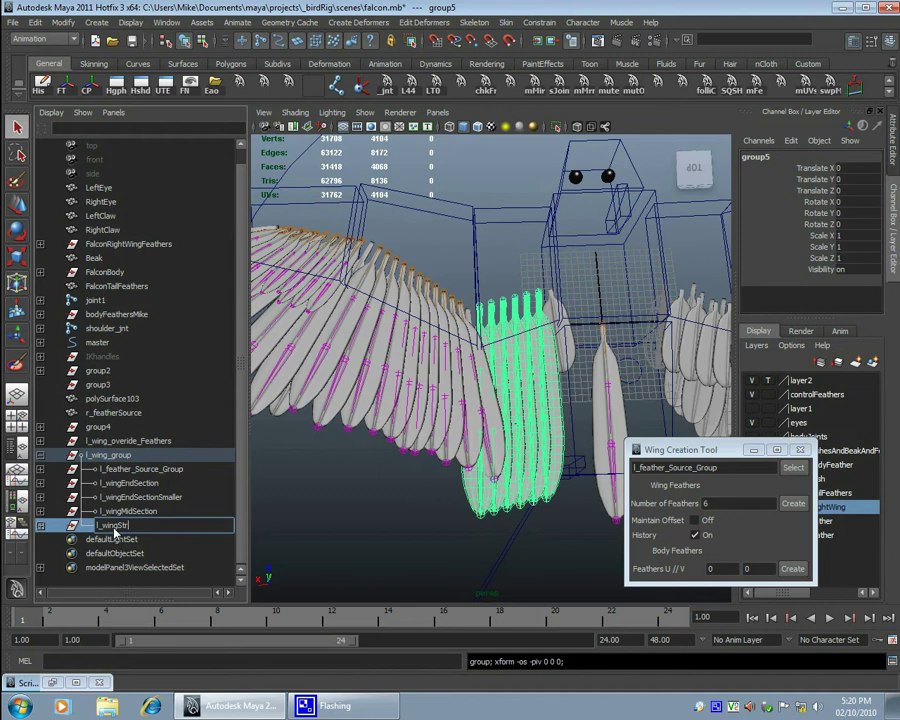
# Step: Inspect l_wingMidSection, override feather 03, and feathers Group7 and Group27 in l_wingEndSection
pyautogui.click(128, 511)
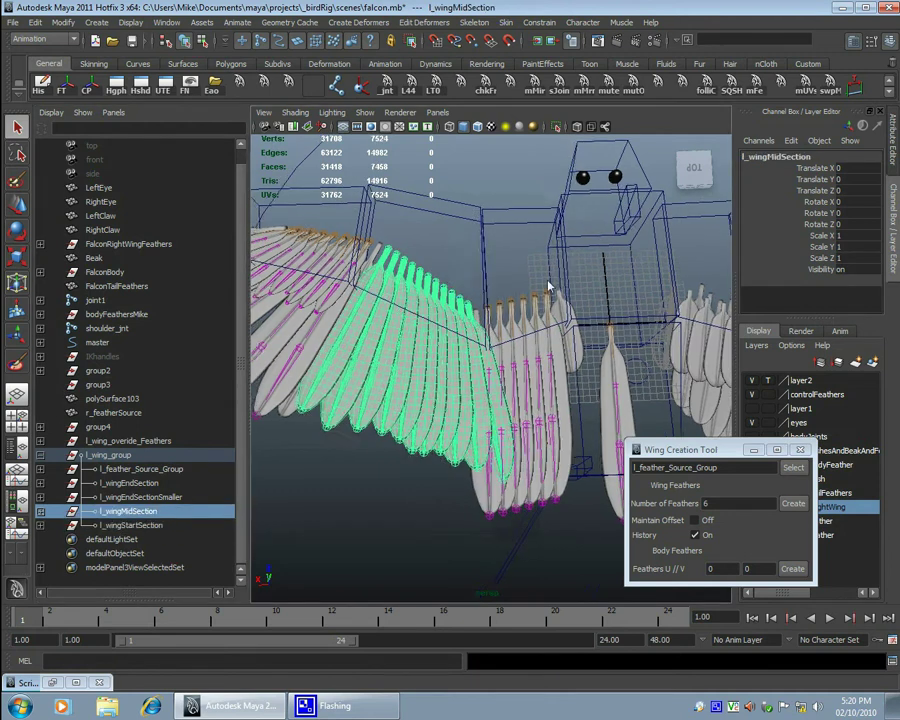
pyautogui.click(444, 280)
pyautogui.scroll(5, 558, 384)
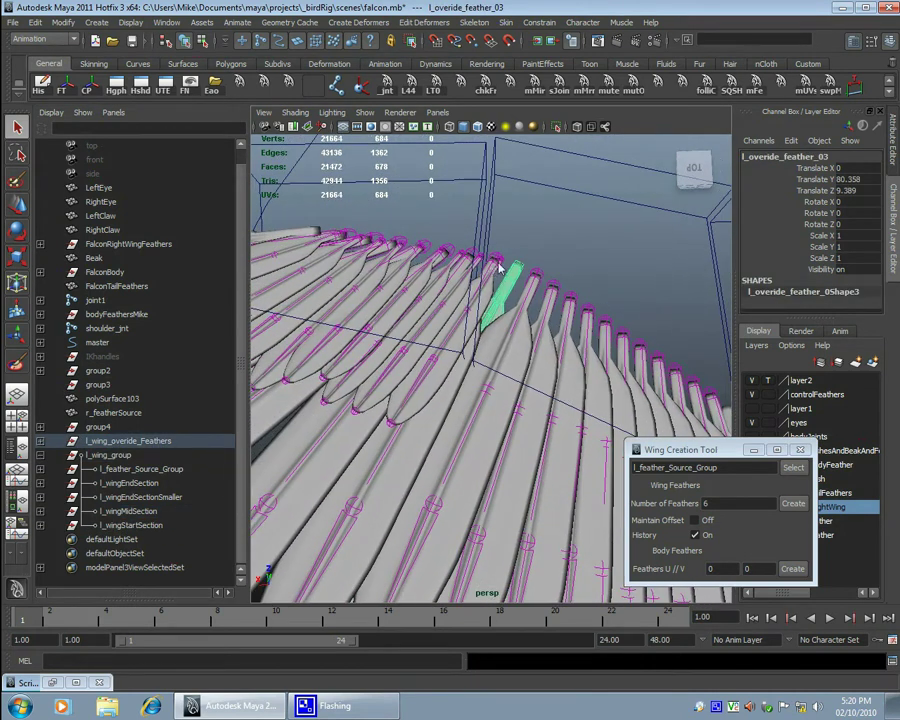
pyautogui.click(406, 320)
pyautogui.press('Up')
pyautogui.click(40, 483)
pyautogui.scroll(-2, 167, 484)
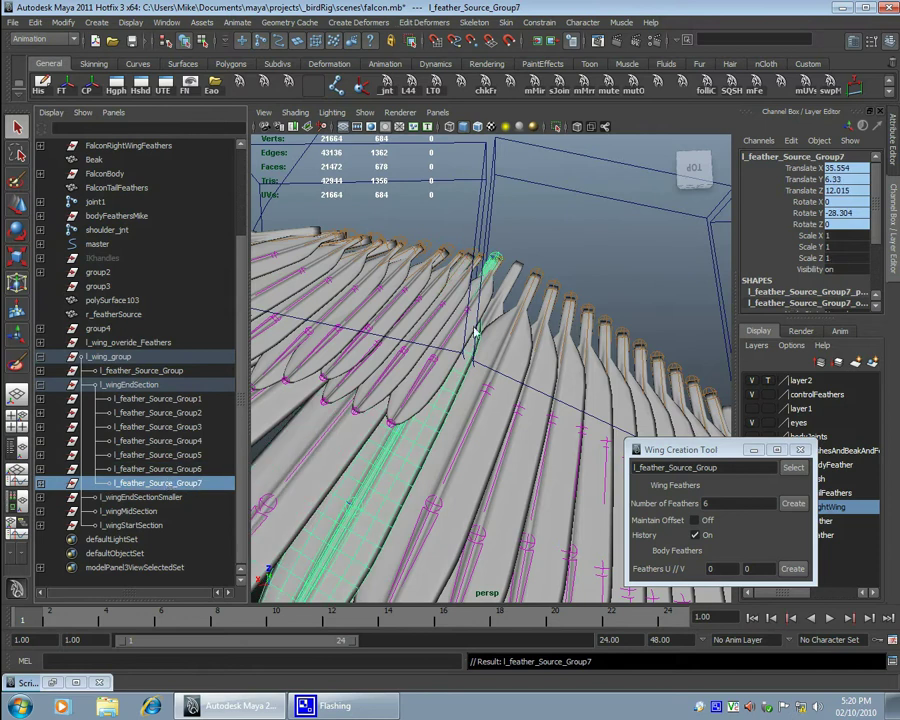
pyautogui.click(498, 285)
pyautogui.click(500, 293)
# Step: Inspect feathers Group26 and Group25 in l_wingEndSectionSmaller and the l_wing_overide_Feathers group
pyautogui.click(40, 386)
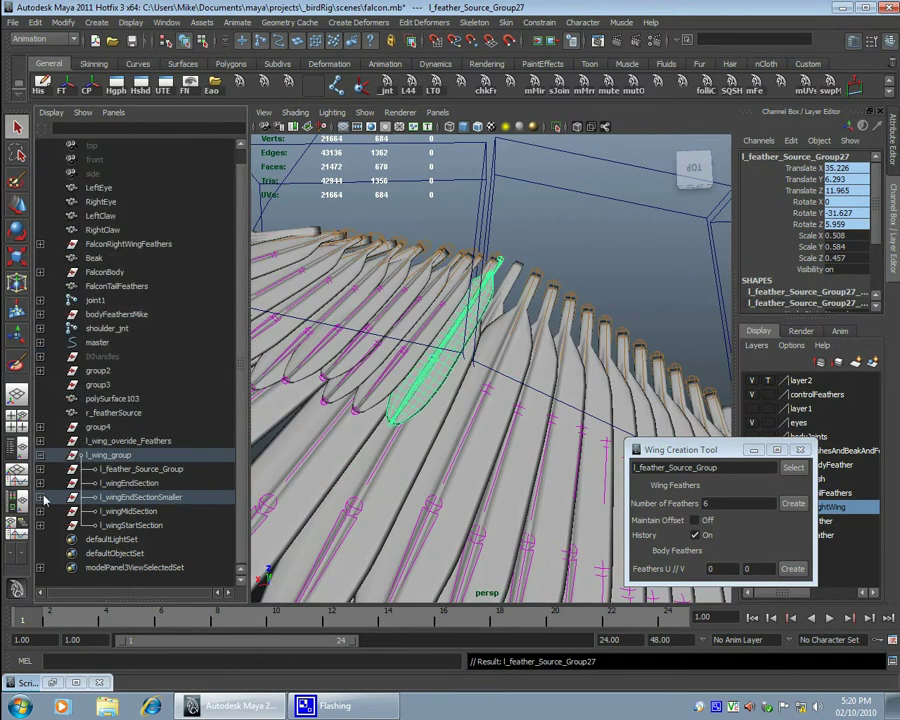
pyautogui.click(40, 496)
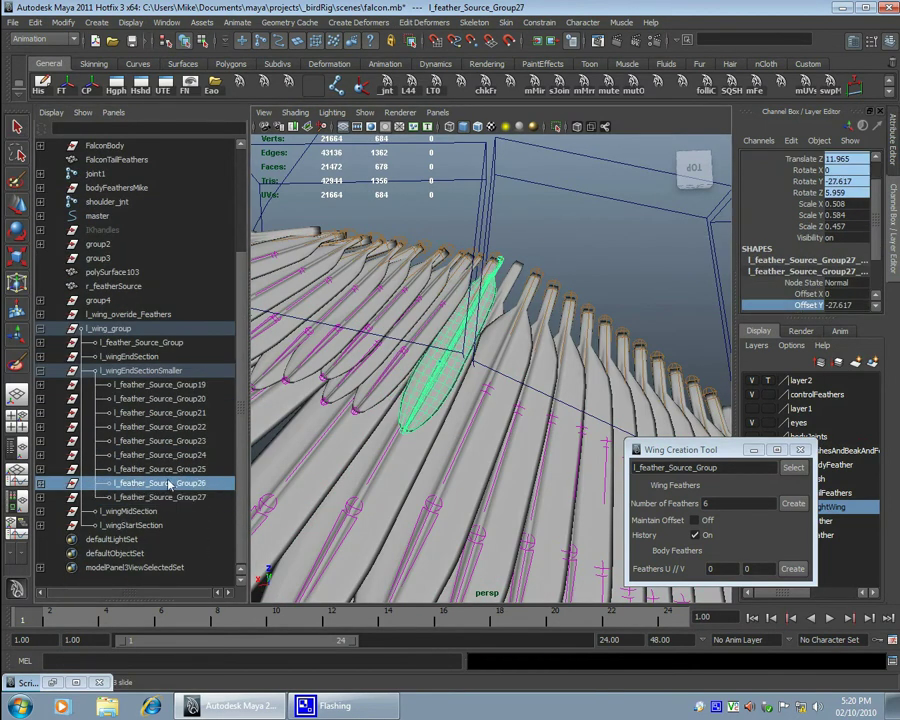
pyautogui.click(160, 483)
pyautogui.click(176, 469)
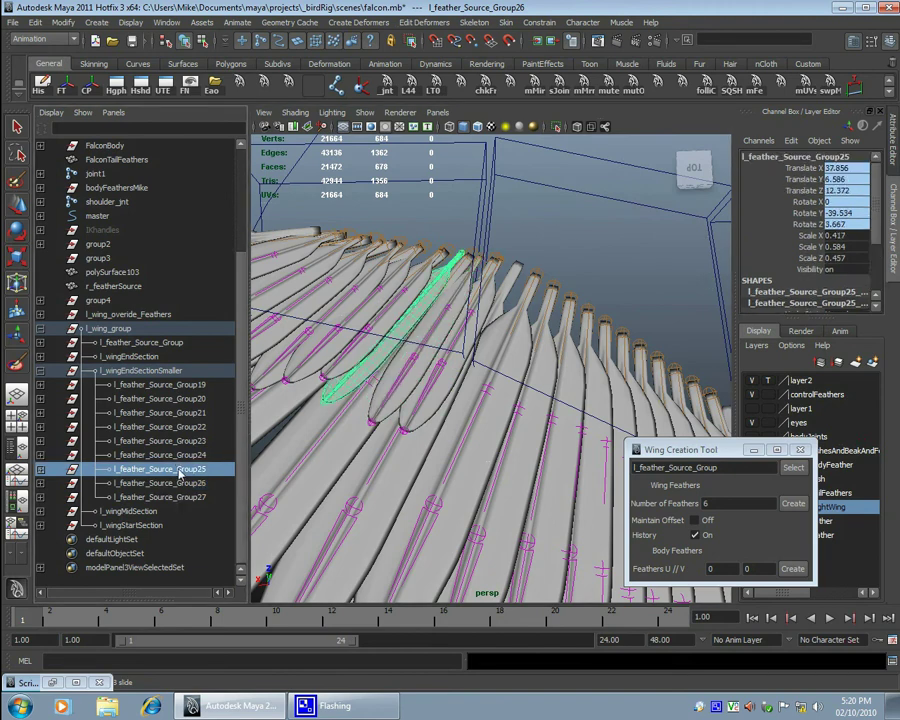
pyautogui.keyDown('alt'); pyautogui.moveTo(491, 284); pyautogui.dragTo(493, 483); pyautogui.keyUp('alt')
pyautogui.click(423, 318)
pyautogui.keyDown('alt'); pyautogui.moveTo(583, 497); pyautogui.dragTo(707, 509); pyautogui.keyUp('alt')
# Step: Set the Wing Creation Tool's feather count to 9 and create the new feathers
pyautogui.doubleClick(707, 503)
pyautogui.write('9')
pyautogui.press('Return')
pyautogui.keyDown('alt'); pyautogui.moveTo(400, 360); pyautogui.dragTo(348, 334); pyautogui.keyUp('alt')
# Step: Group feathers Group34 through Group42 as l_wingMidSectionSmaller
pyautogui.click(90, 370)
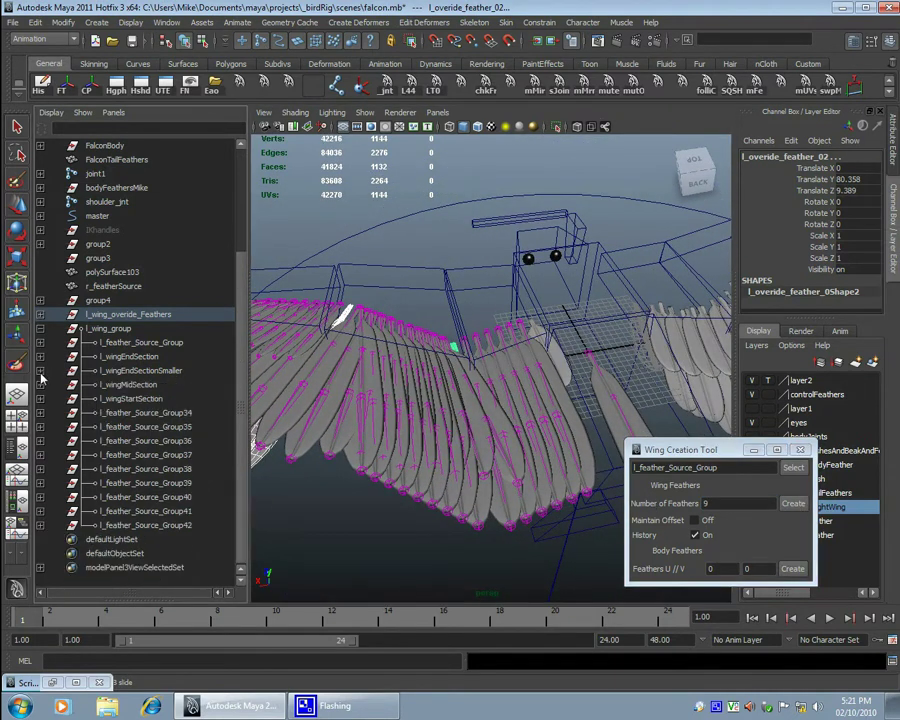
pyautogui.click(140, 410)
pyautogui.keyDown('shift'); pyautogui.click(168, 524); pyautogui.keyUp('shift')
pyautogui.hotkey('ctrl', 'g')
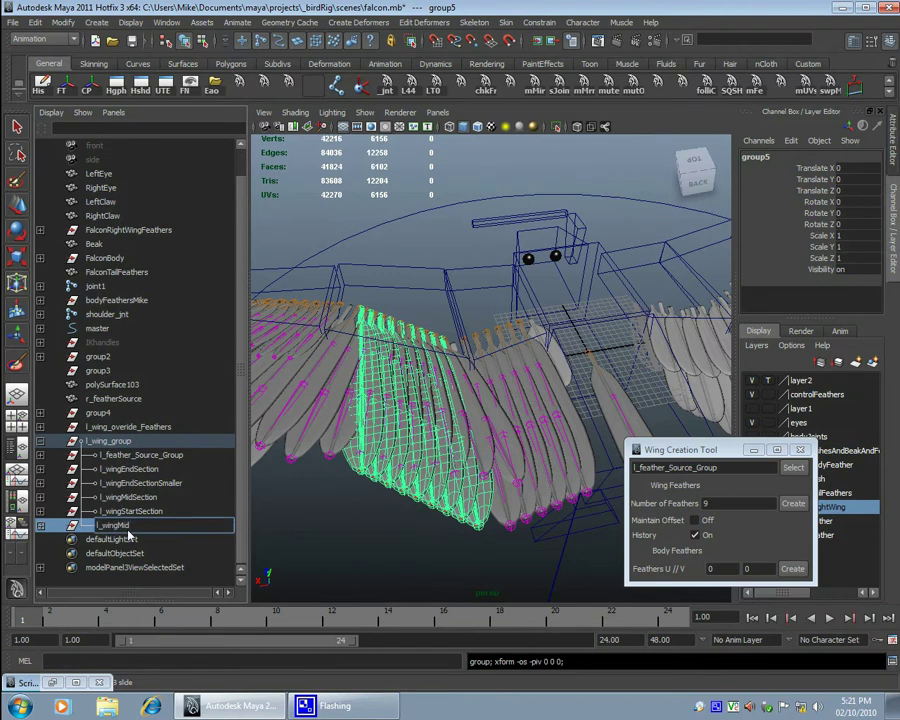
pyautogui.click(128, 510)
# Step: Select Group34–Group42 and fan them out by setting Offset Z to 4.813
pyautogui.click(120, 525)
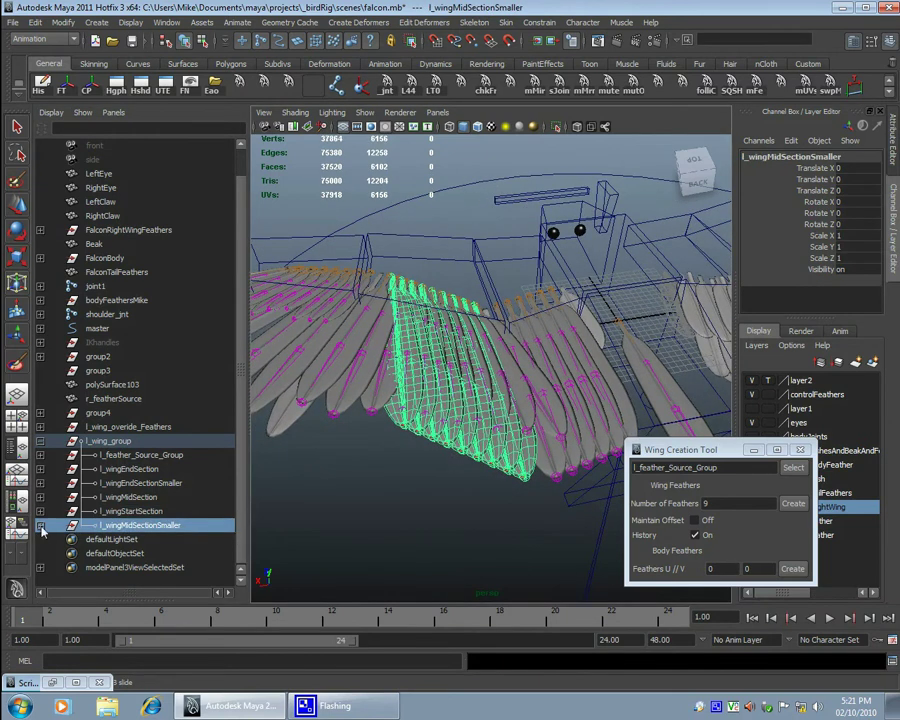
pyautogui.click(40, 525)
pyautogui.click(160, 412)
pyautogui.keyDown('alt'); pyautogui.moveTo(400, 400); pyautogui.dragTo(345, 420); pyautogui.keyUp('alt')
pyautogui.keyDown('shift'); pyautogui.click(160, 524); pyautogui.keyUp('shift')
pyautogui.keyDown('alt'); pyautogui.moveTo(420, 400); pyautogui.dragTo(500, 380); pyautogui.keyUp('alt')
pyautogui.scroll(-2, 862, 265)
pyautogui.scroll(-1, 862, 265)
pyautogui.click(810, 285)
pyautogui.moveTo(345, 198); pyautogui.dragTo(480, 300, button='middle')
pyautogui.click(810, 262)
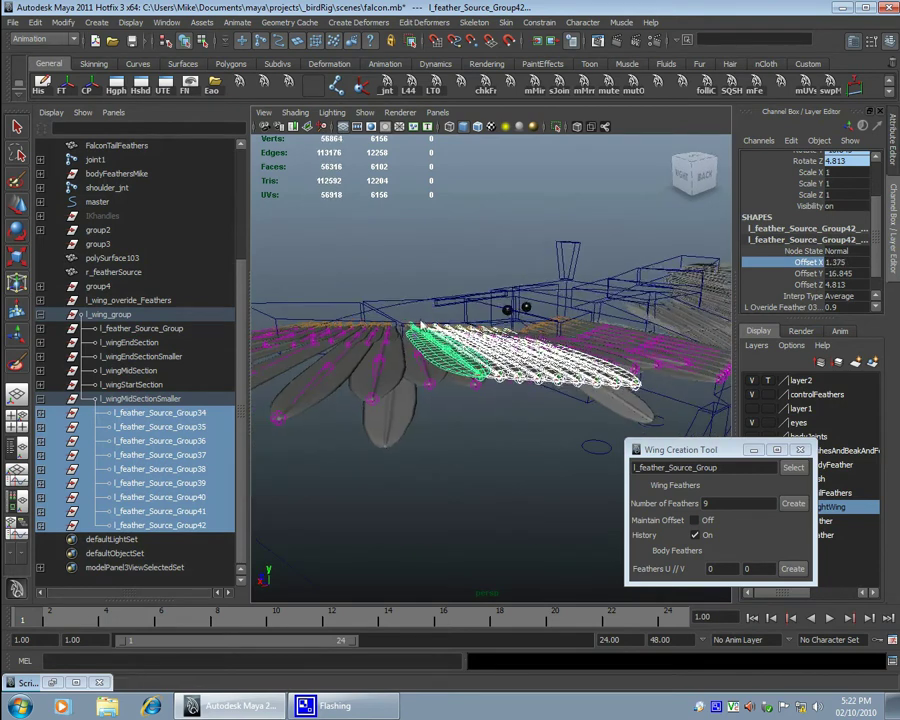
# Step: Raise the feathers' Offset X to 1.375, then inspect Group42 and Group41 individually
pyautogui.keyDown('alt'); pyautogui.moveTo(480, 300); pyautogui.dragTo(432, 345); pyautogui.keyUp('alt')
pyautogui.press('w')
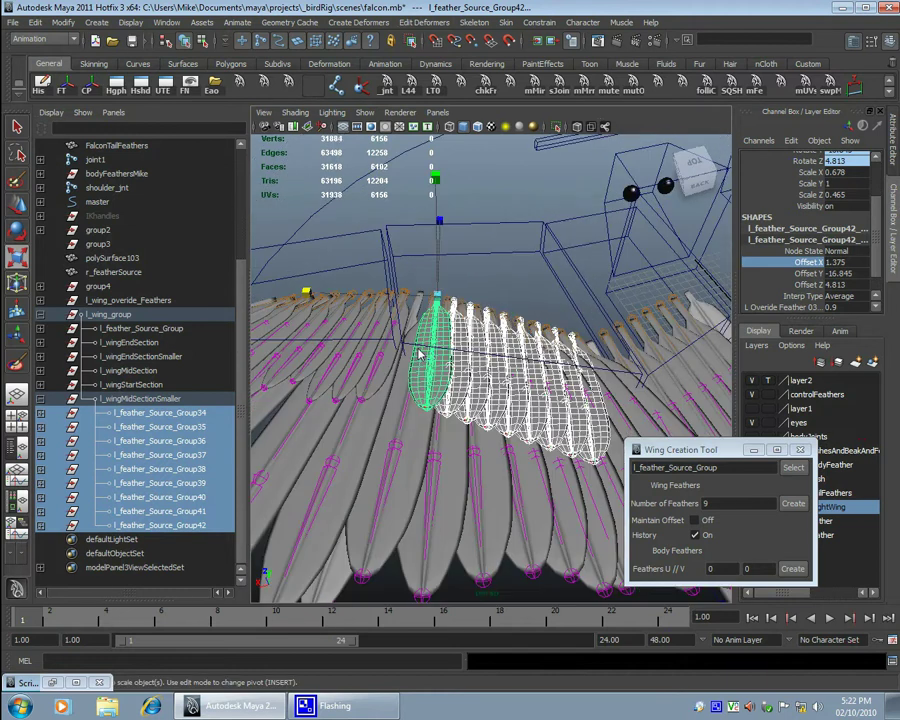
pyautogui.click(432, 345)
pyautogui.press('e')
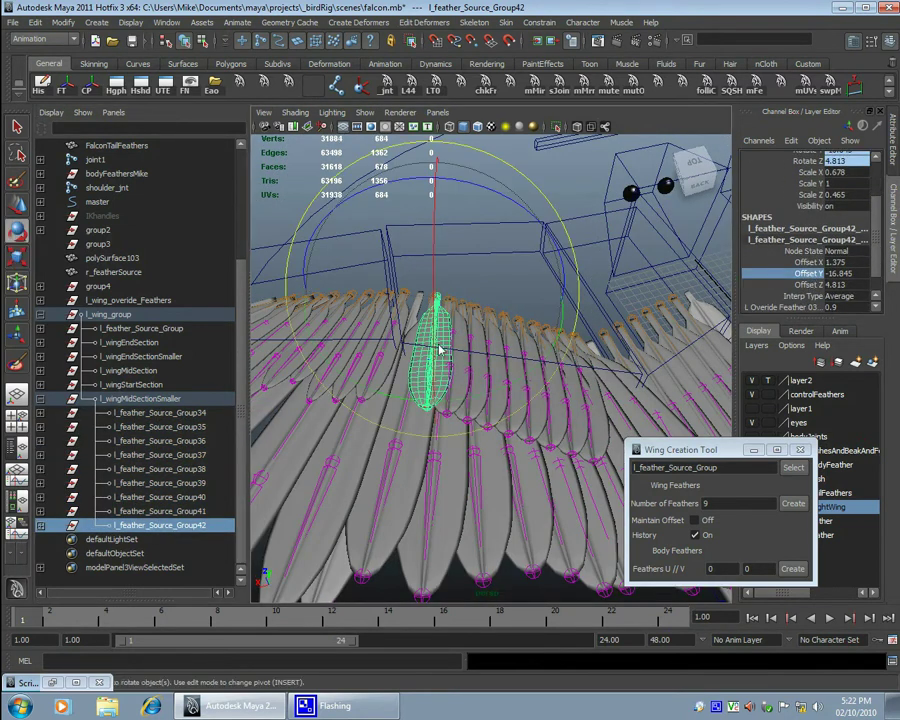
pyautogui.scroll(-1, 826, 260)
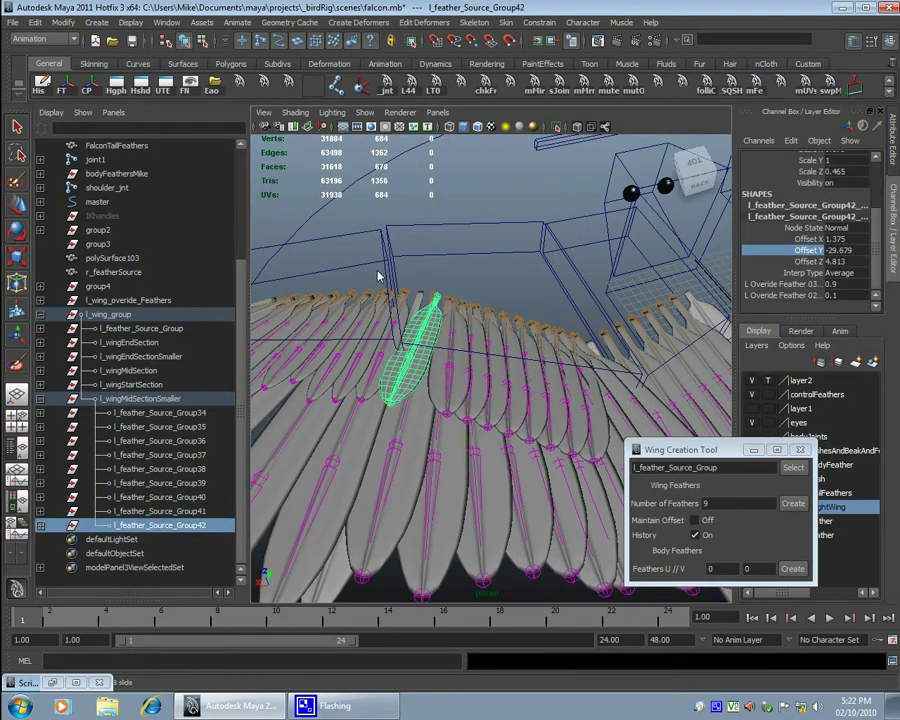
pyautogui.click(220, 511)
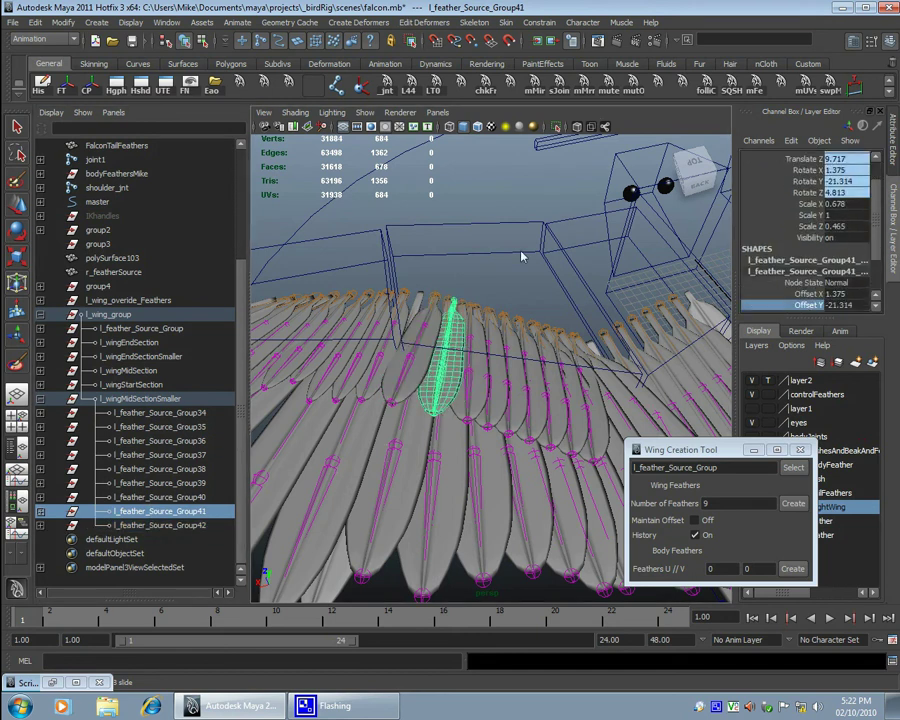
pyautogui.keyDown('alt'); pyautogui.moveTo(521, 257); pyautogui.dragTo(410, 345); pyautogui.keyUp('alt')
# Step: Position feather Group40 by adjusting its Offset Y, Offset Z and Offset X (about 3.209)
pyautogui.moveTo(207, 524); pyautogui.dragTo(160, 412)
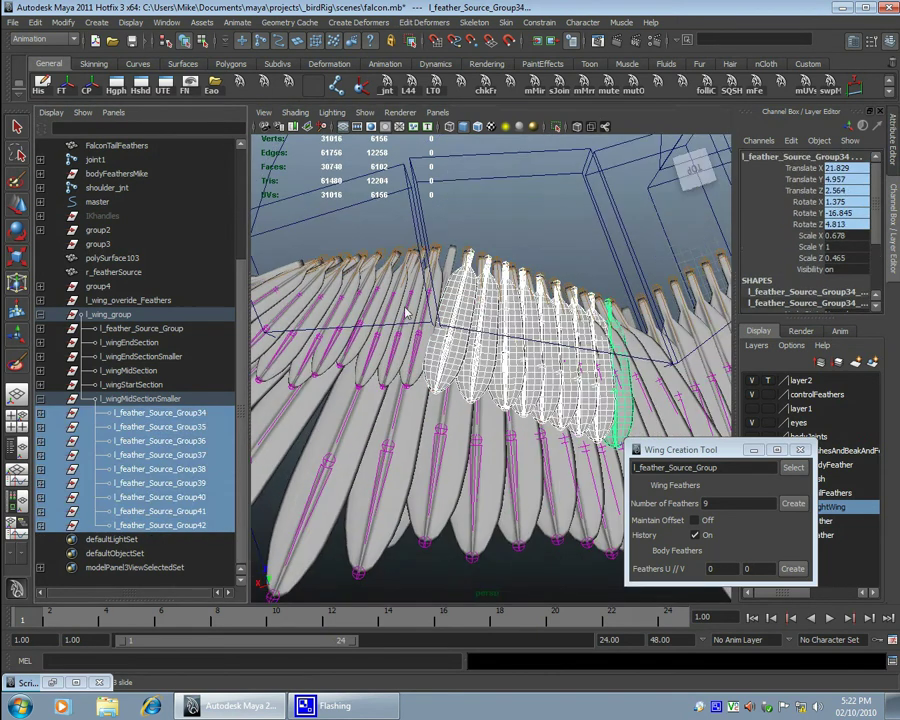
pyautogui.click(160, 412)
pyautogui.click(179, 510)
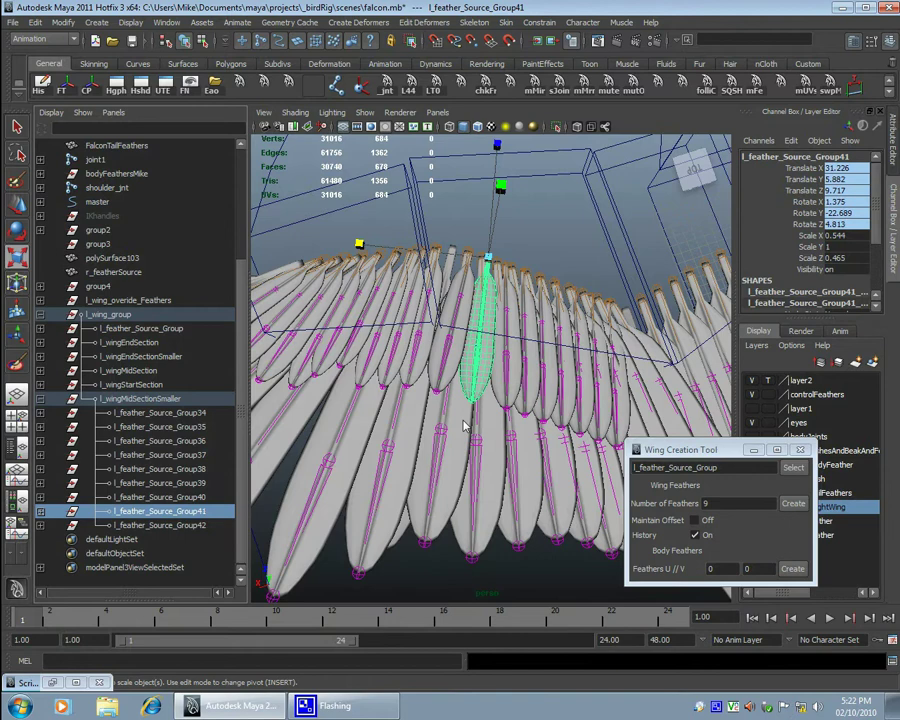
pyautogui.click(183, 497)
pyautogui.press('f')
pyautogui.click(800, 291)
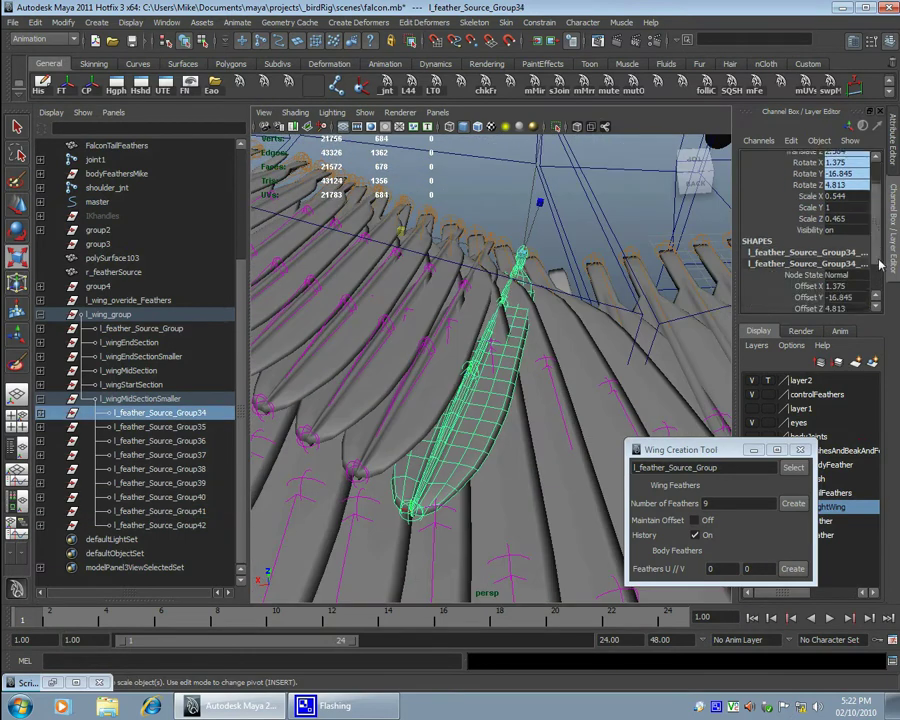
pyautogui.click(800, 271)
pyautogui.moveTo(600, 268); pyautogui.dragTo(638, 265, button='middle')
pyautogui.moveTo(541, 297); pyautogui.dragTo(474, 274, button='middle')
pyautogui.click(800, 260)
pyautogui.keyDown('alt'); pyautogui.moveTo(474, 274); pyautogui.dragTo(398, 320); pyautogui.keyUp('alt')
# Step: Frame and position feathers Group35 through Group37, leaving Group37 at Offset Z 18.22
pyautogui.click(398, 320)
pyautogui.press('f')
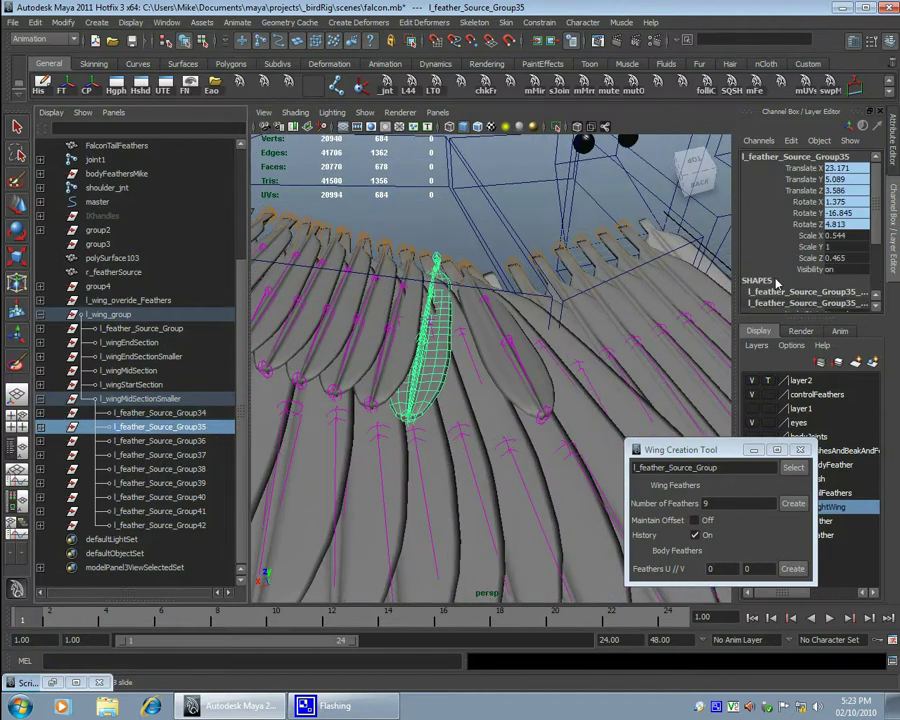
pyautogui.scroll(-1, 797, 283)
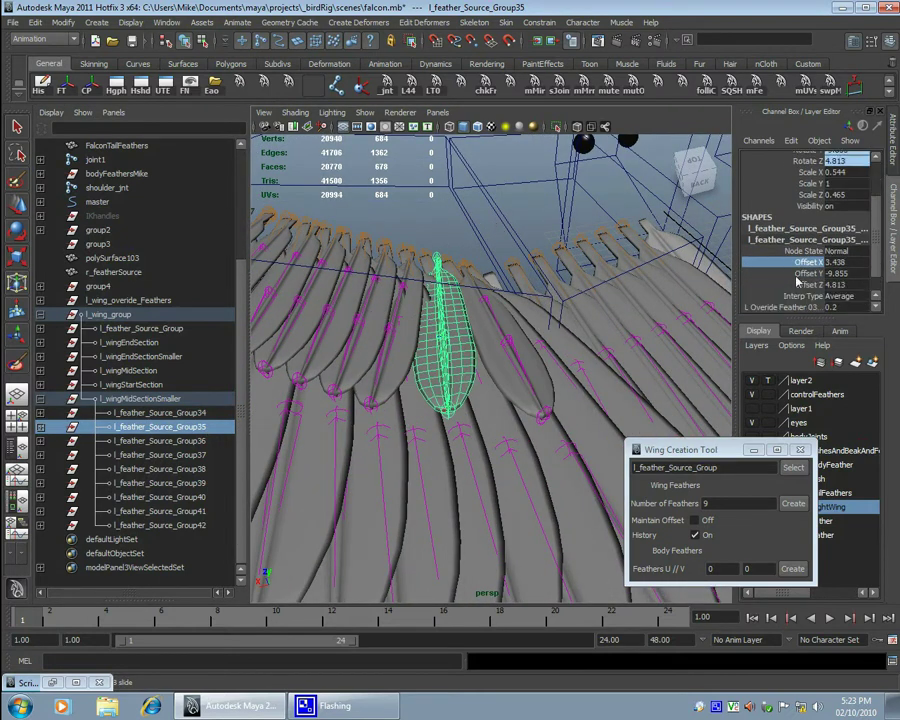
pyautogui.keyDown('alt'); pyautogui.moveTo(548, 262); pyautogui.dragTo(430, 385); pyautogui.keyUp('alt')
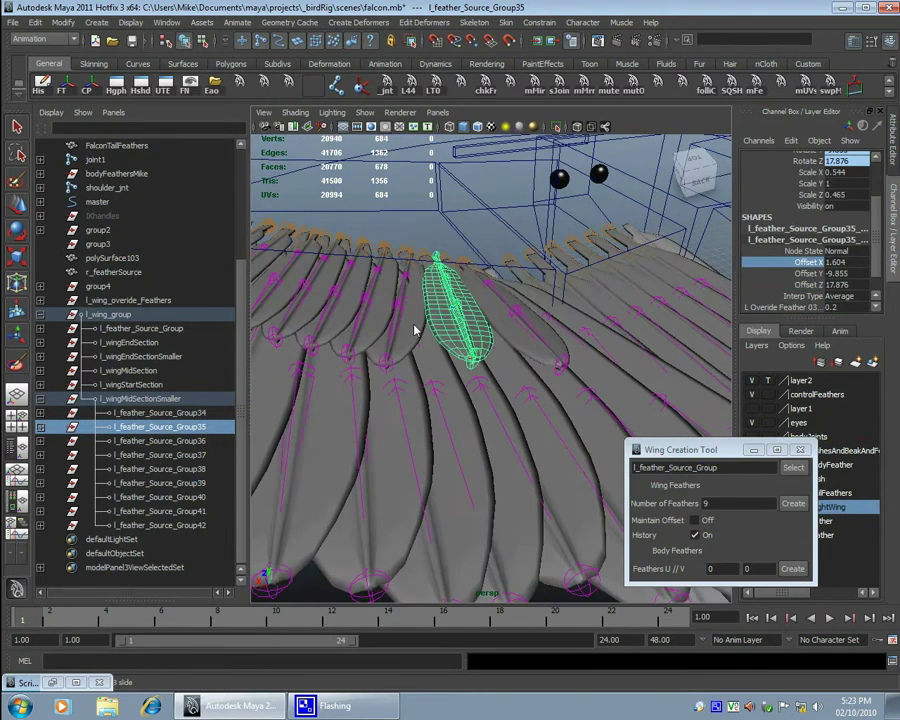
pyautogui.click(426, 388)
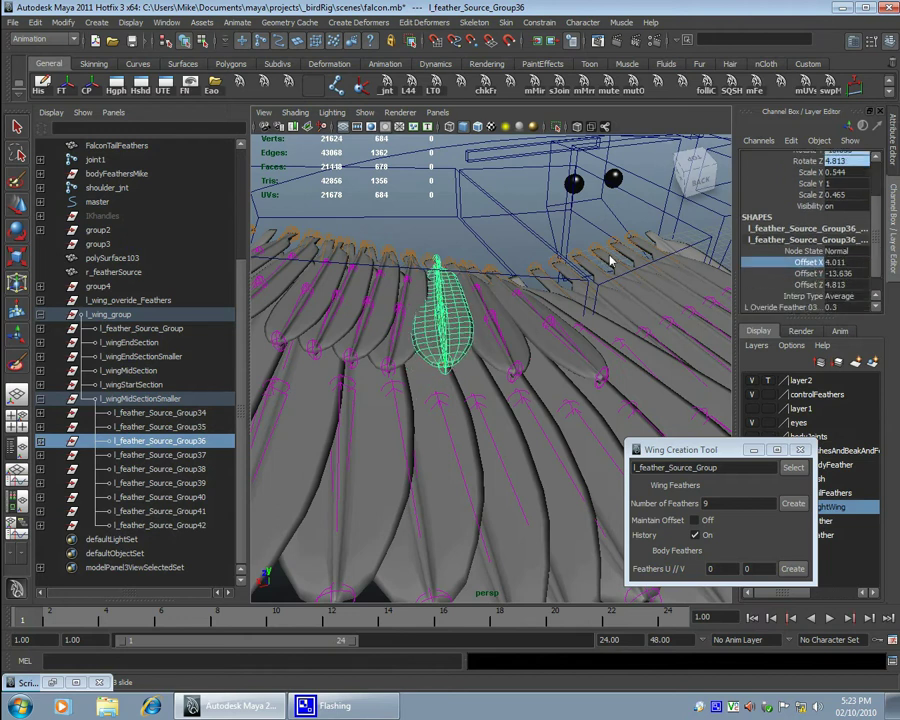
pyautogui.press('Right')
pyautogui.press('f')
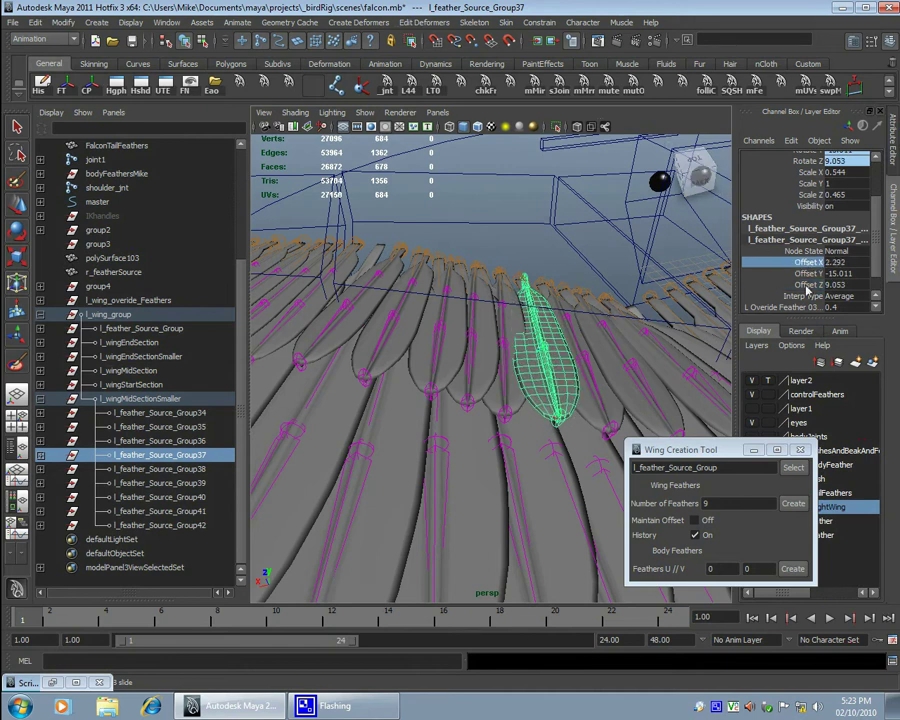
pyautogui.keyDown('alt'); pyautogui.moveTo(548, 255); pyautogui.dragTo(520, 292); pyautogui.keyUp('alt')
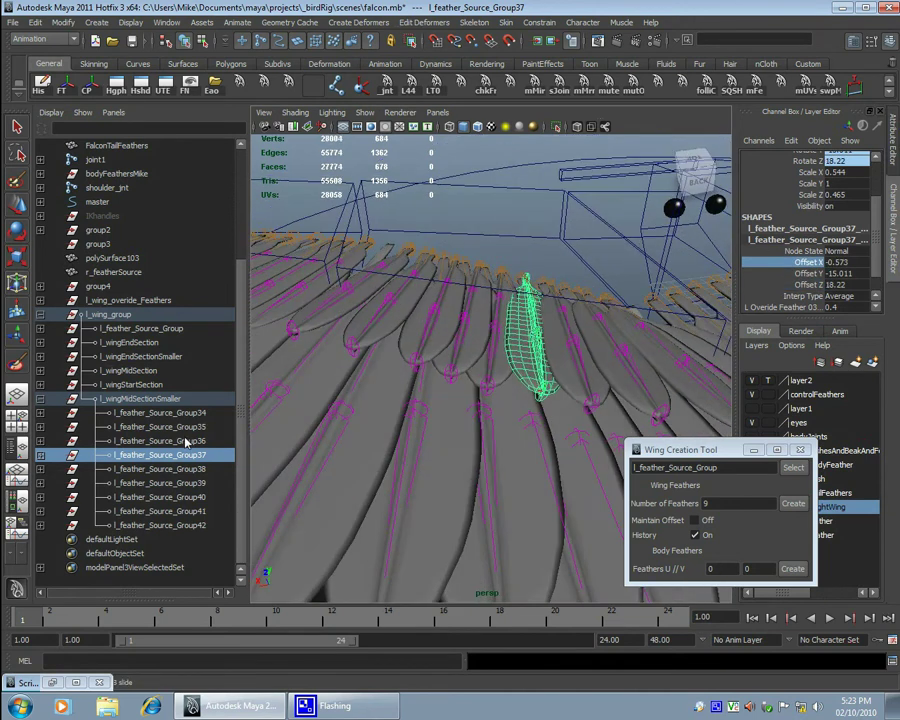
# Step: Frame feather Group38 and adjust its offsets, bringing Offset Z to 19.137
pyautogui.press('Right')
pyautogui.press('f')
pyautogui.scroll(-2, 809, 292)
pyautogui.click(808, 273)
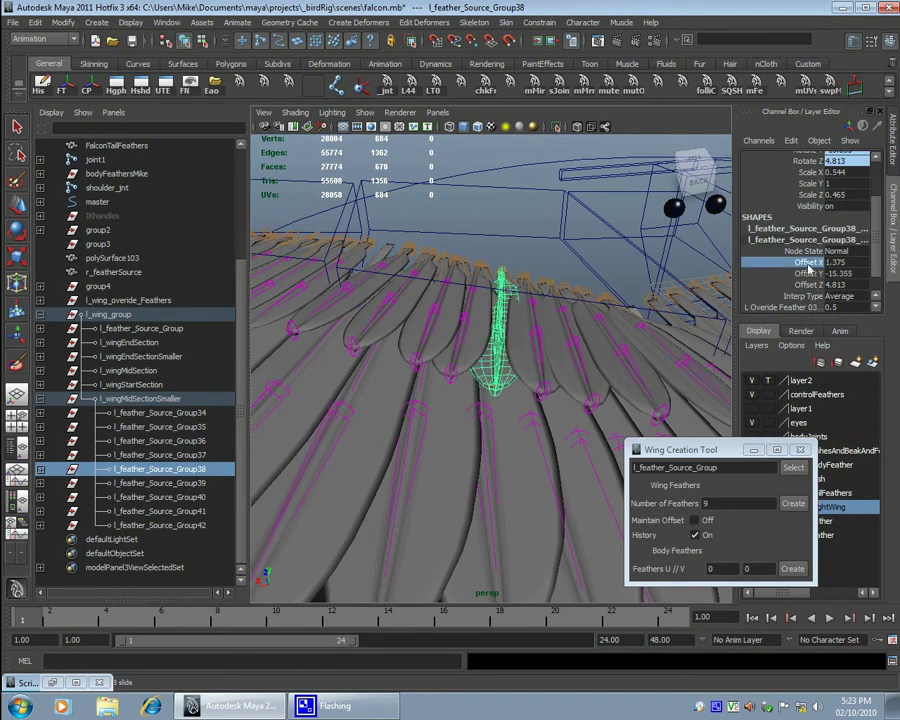
pyautogui.moveTo(395, 297)
pyautogui.keyDown('alt'); pyautogui.mouseDown()
pyautogui.moveTo(376, 325)
pyautogui.moveTo(405, 240)
pyautogui.moveTo(285, 235)
pyautogui.moveTo(460, 380)
pyautogui.moveTo(440, 360)
pyautogui.moveTo(532, 312)
pyautogui.moveTo(430, 330)
pyautogui.moveTo(438, 270)
pyautogui.moveTo(480, 367)
pyautogui.moveTo(431, 384)
pyautogui.moveTo(567, 393)
pyautogui.moveTo(456, 392)
pyautogui.moveTo(490, 434)
pyautogui.moveTo(432, 456)
pyautogui.mouseUp(); pyautogui.keyUp('alt')
pyautogui.click(420, 300)
# Step: Select mid-section feather groups Group8 through Group18 in the Outliner, then narrow to one group
pyautogui.moveTo(150, 412); pyautogui.dragTo(150, 524)
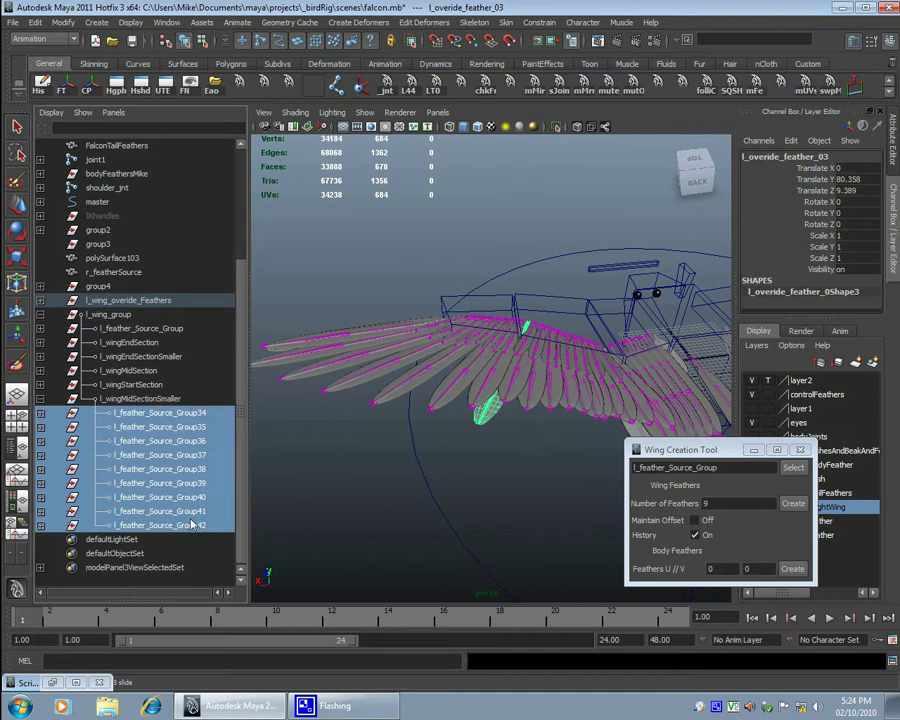
pyautogui.click(40, 497)
pyautogui.scroll(-4, 170, 426)
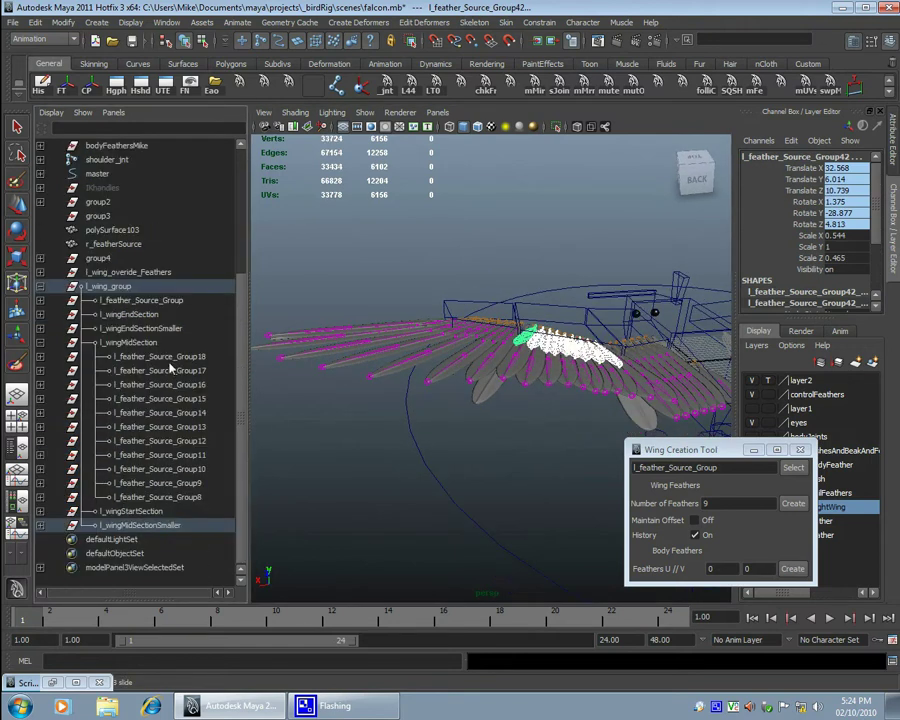
pyautogui.moveTo(178, 495); pyautogui.dragTo(190, 356)
pyautogui.keyDown('alt'); pyautogui.moveTo(310, 392); pyautogui.dragTo(341, 381); pyautogui.keyUp('alt')
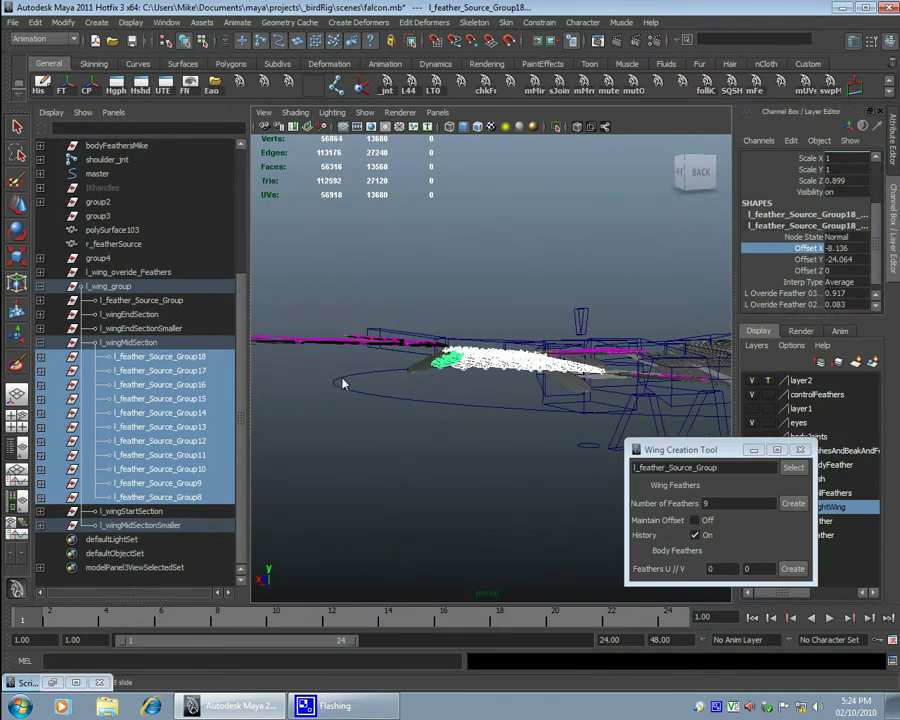
pyautogui.click(40, 525)
pyautogui.scroll(-3, 195, 424)
pyautogui.click(160, 230)
# Step: Clear the feathers and select override control l_overide_feather_03 with the rotate tool
pyautogui.keyDown('alt'); pyautogui.moveTo(300, 300); pyautogui.dragTo(367, 320); pyautogui.keyUp('alt')
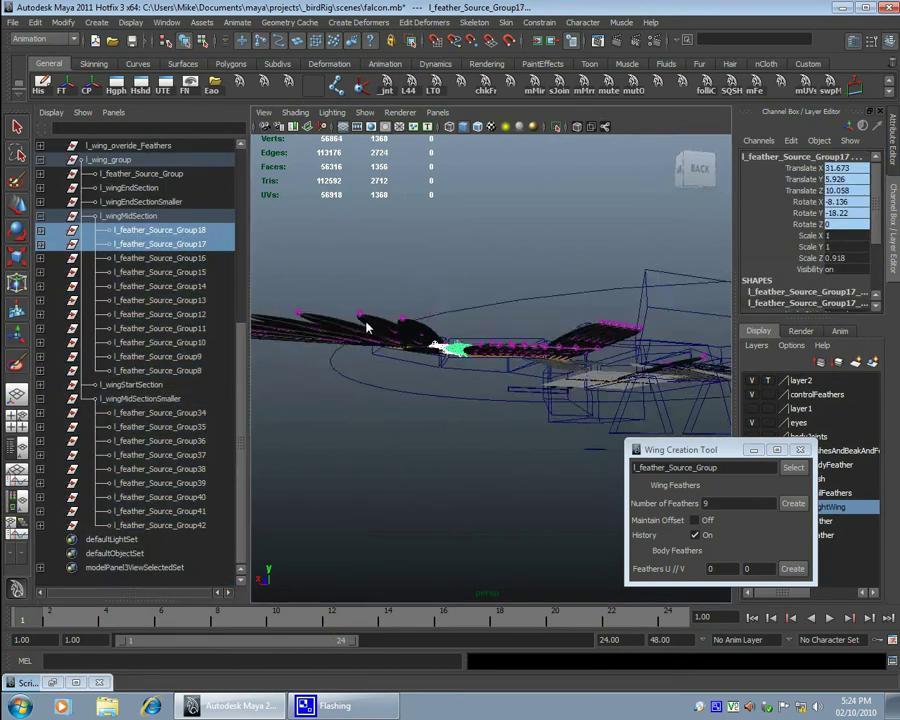
pyautogui.moveTo(155, 356); pyautogui.dragTo(155, 370)
pyautogui.click(383, 458)
pyautogui.keyDown('alt'); pyautogui.moveTo(420, 320); pyautogui.dragTo(474, 366); pyautogui.keyUp('alt')
pyautogui.click(474, 366)
pyautogui.press('e')
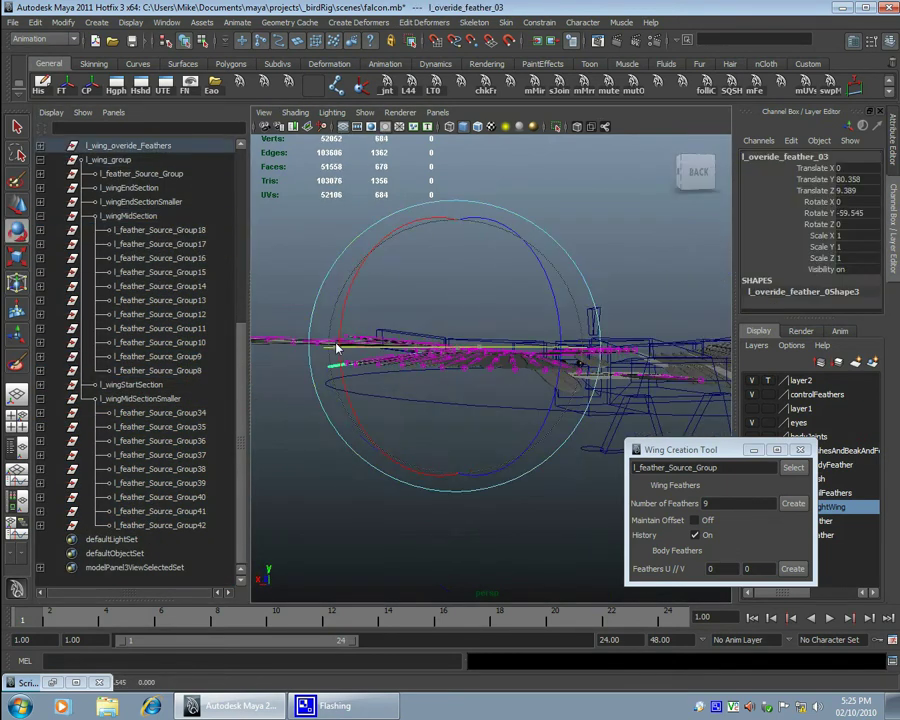
pyautogui.keyDown('alt'); pyautogui.moveTo(337, 347); pyautogui.dragTo(312, 290); pyautogui.keyUp('alt')
# Step: Collapse the l_wingStartSection, l_wingMidSectionSmaller and l_wingMidSection listings in the Outliner
pyautogui.click(40, 385)
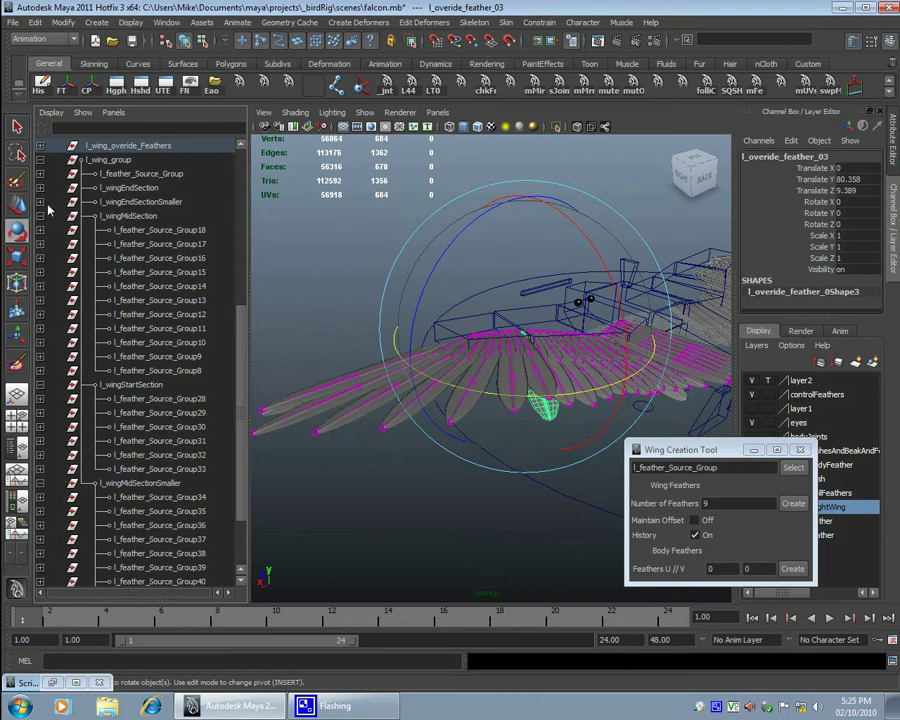
pyautogui.click(130, 384)
pyautogui.click(160, 398)
pyautogui.click(160, 552)
pyautogui.click(40, 385)
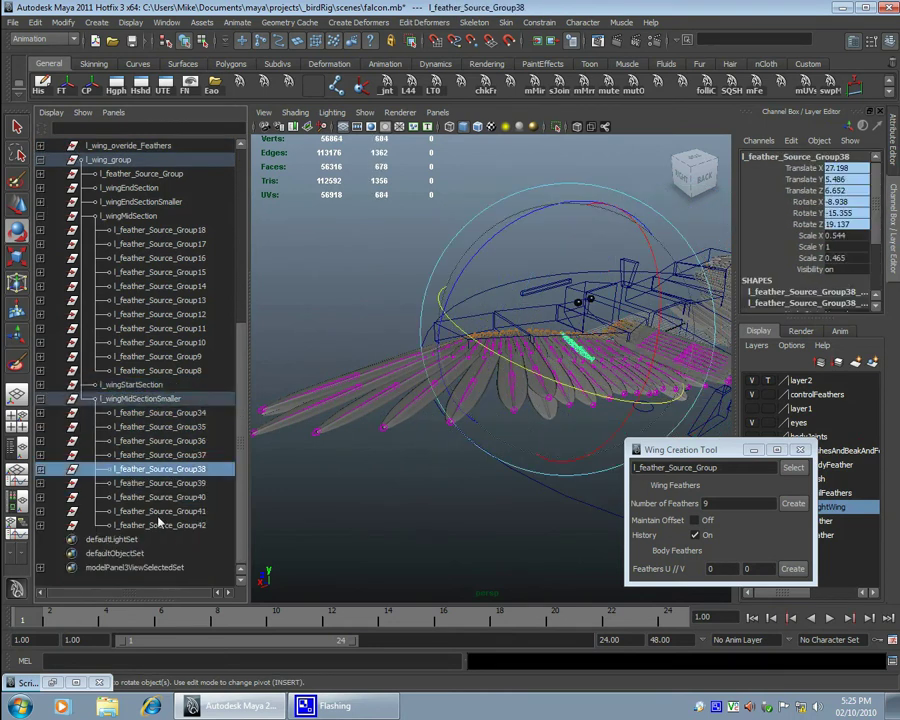
pyautogui.click(140, 398)
pyautogui.click(40, 398)
pyautogui.click(130, 342)
pyautogui.click(40, 342)
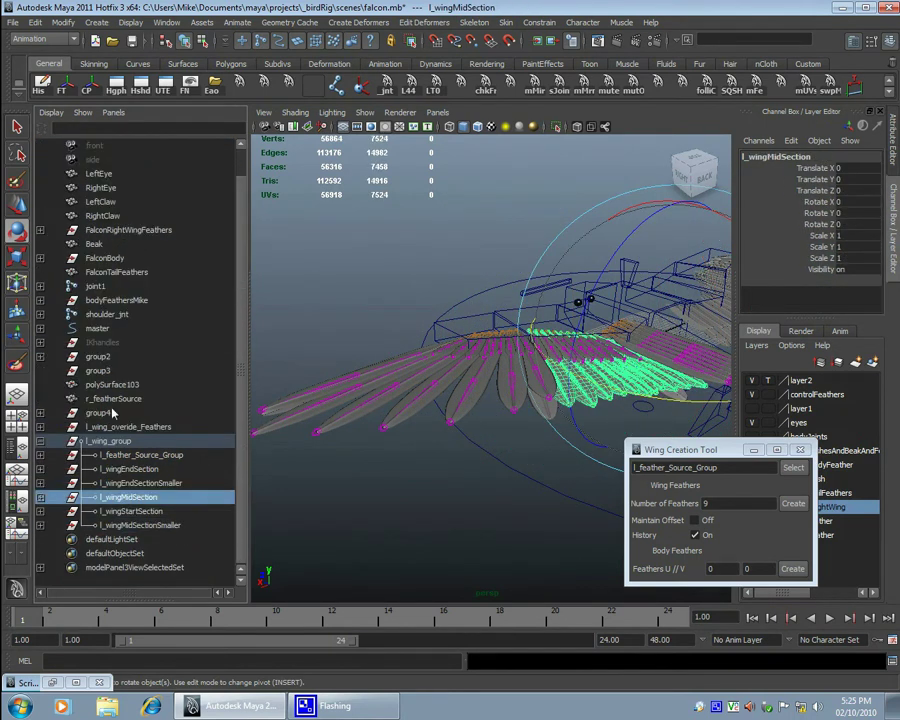
pyautogui.click(140, 455)
# Step: Select end-section feather groups 1–7 together with l_wingEndSectionSmaller groups 19–27
pyautogui.click(130, 469)
pyautogui.click(90, 469)
pyautogui.click(157, 483)
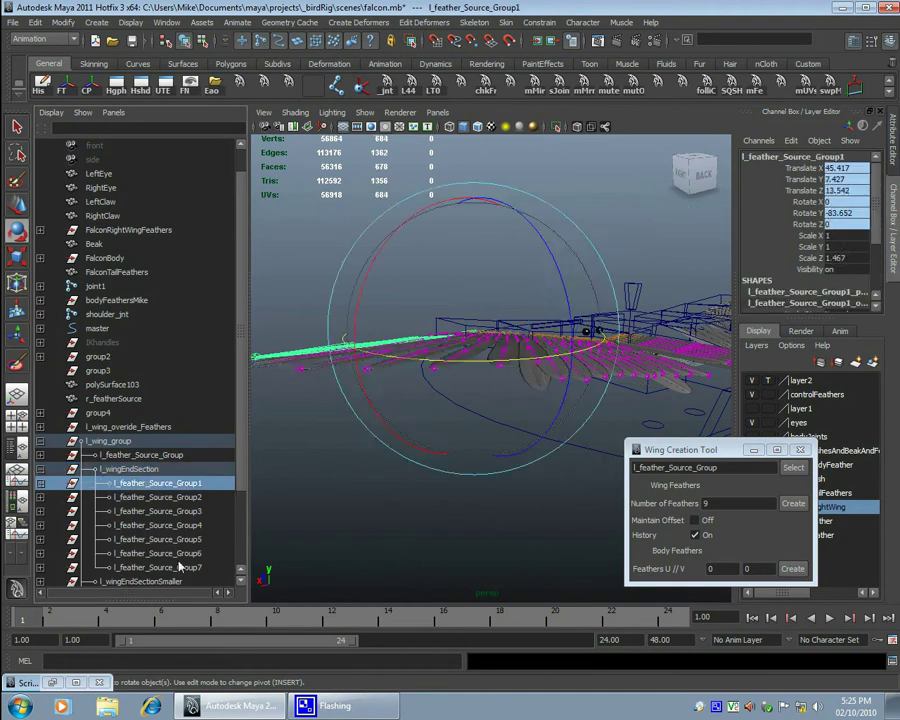
pyautogui.keyDown('shift'); pyautogui.click(180, 566); pyautogui.keyUp('shift')
pyautogui.scroll(-2, 150, 481)
pyautogui.click(40, 483)
pyautogui.scroll(-2, 150, 400)
pyautogui.keyDown('ctrl'); pyautogui.click(160, 384); pyautogui.keyUp('ctrl')
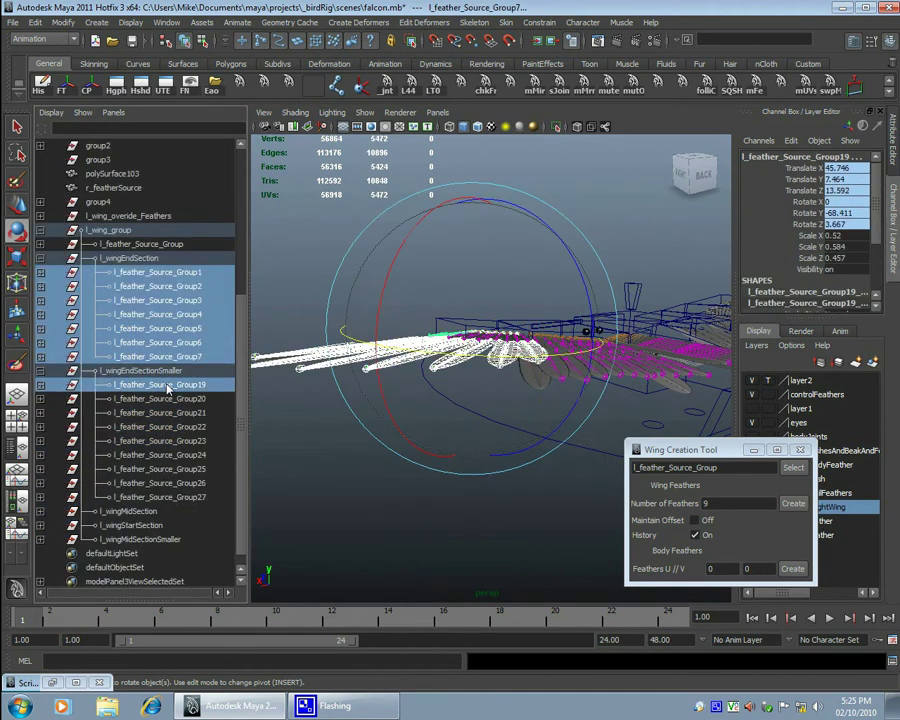
pyautogui.keyDown('ctrl'); pyautogui.keyDown('shift'); pyautogui.click(160, 496); pyautogui.keyUp('shift'); pyautogui.keyUp('ctrl')
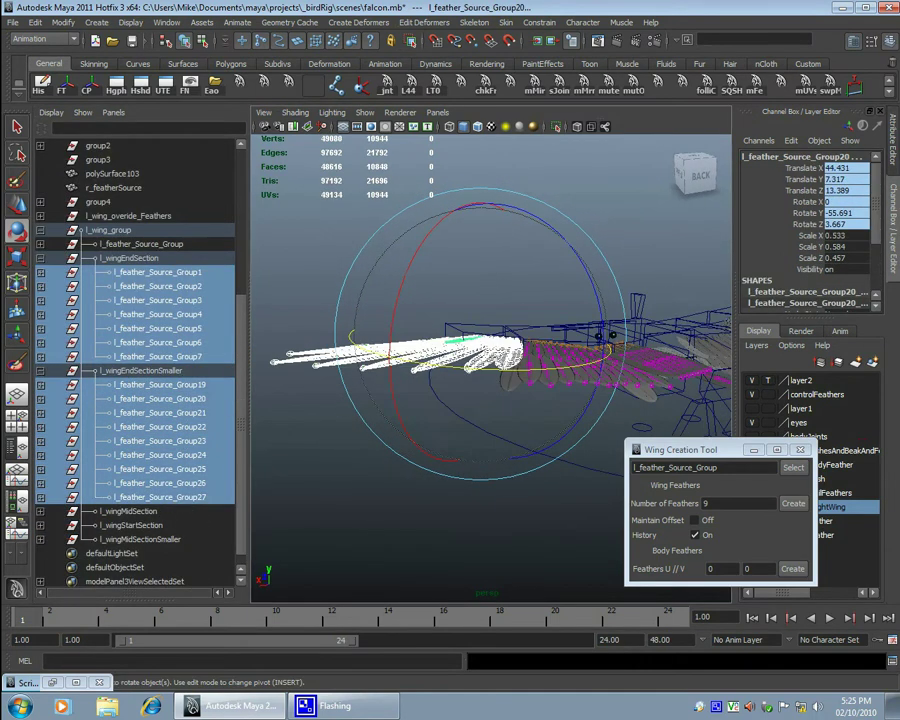
pyautogui.scroll(-3, 810, 250)
pyautogui.keyDown('alt'); pyautogui.moveTo(725, 265); pyautogui.dragTo(519, 345); pyautogui.keyUp('alt')
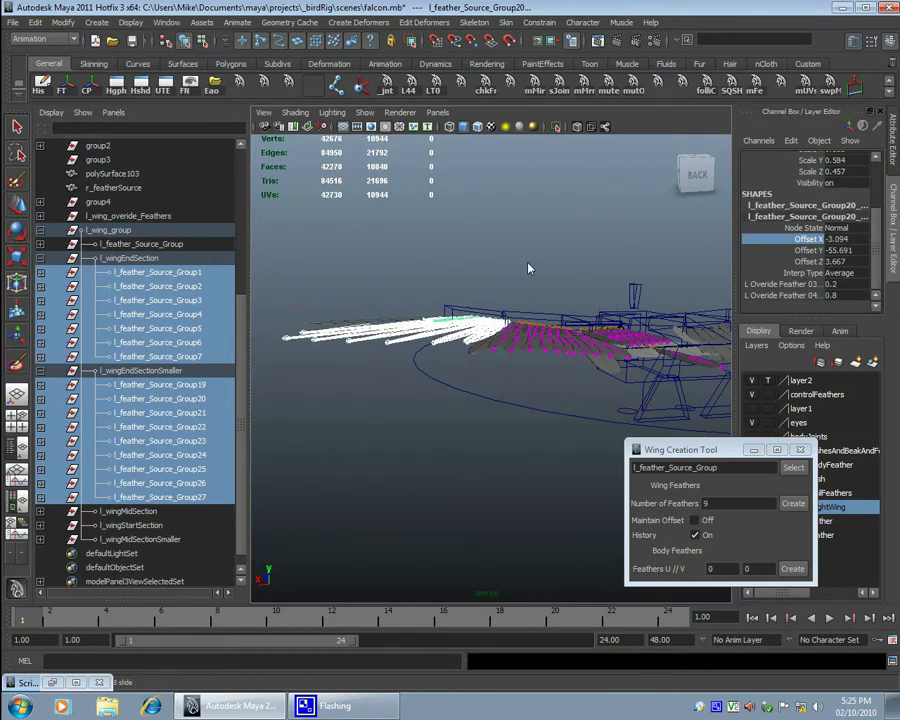
pyautogui.keyDown('alt'); pyautogui.moveTo(529, 268); pyautogui.dragTo(430, 300); pyautogui.keyUp('alt')
# Step: Deselect groups 7 and 27, then drag Offset X to fan the rest, dropping groups 6 and 26
pyautogui.keyDown('ctrl'); pyautogui.click(160, 496); pyautogui.keyUp('ctrl')
pyautogui.keyDown('ctrl'); pyautogui.click(160, 356); pyautogui.keyUp('ctrl')
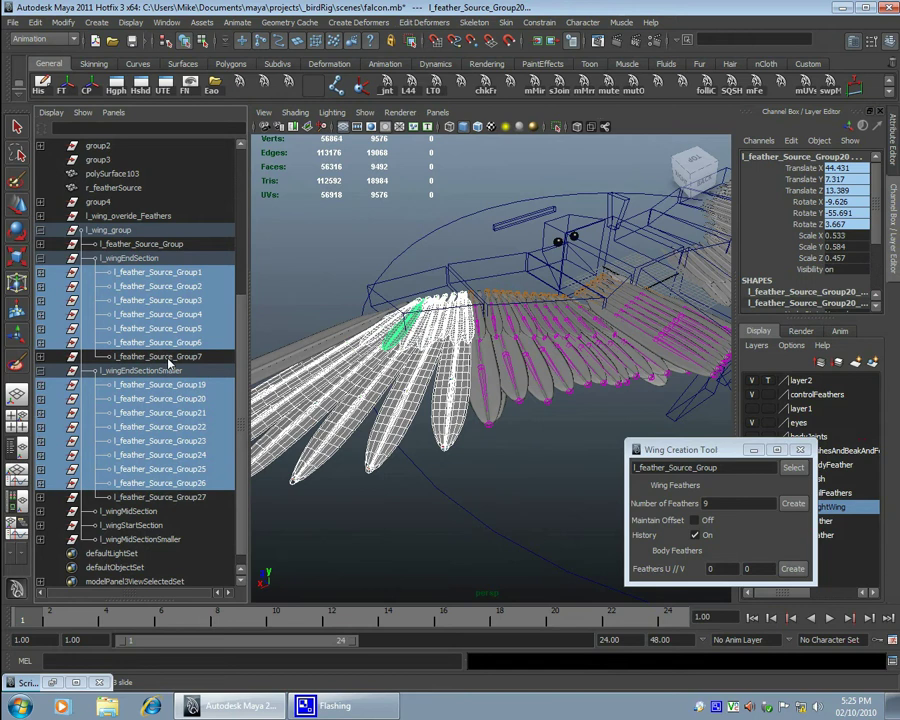
pyautogui.keyDown('alt'); pyautogui.moveTo(330, 350); pyautogui.dragTo(540, 320); pyautogui.keyUp('alt')
pyautogui.scroll(-3, 812, 288)
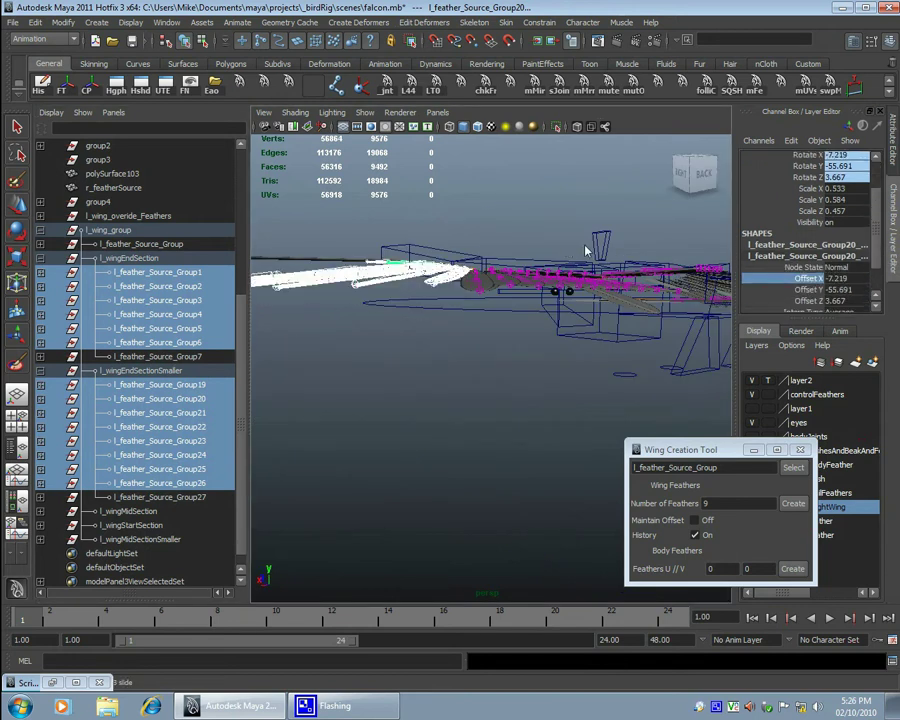
pyautogui.keyDown('alt'); pyautogui.moveTo(587, 250); pyautogui.dragTo(803, 295); pyautogui.keyUp('alt')
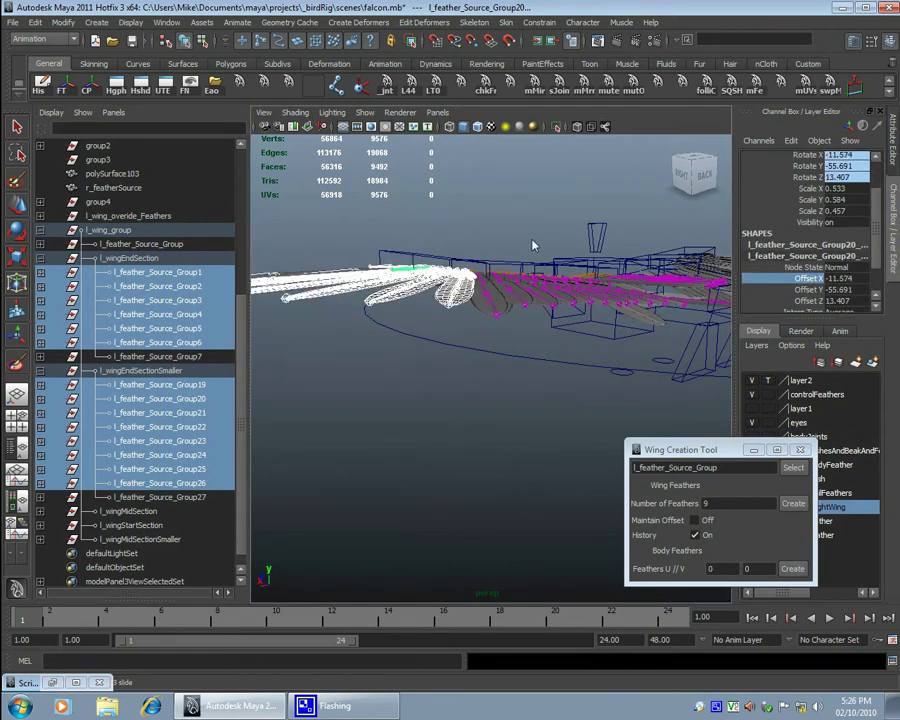
pyautogui.moveTo(536, 245); pyautogui.dragTo(330, 300, button='middle')
pyautogui.keyDown('ctrl'); pyautogui.click(187, 345); pyautogui.keyUp('ctrl')
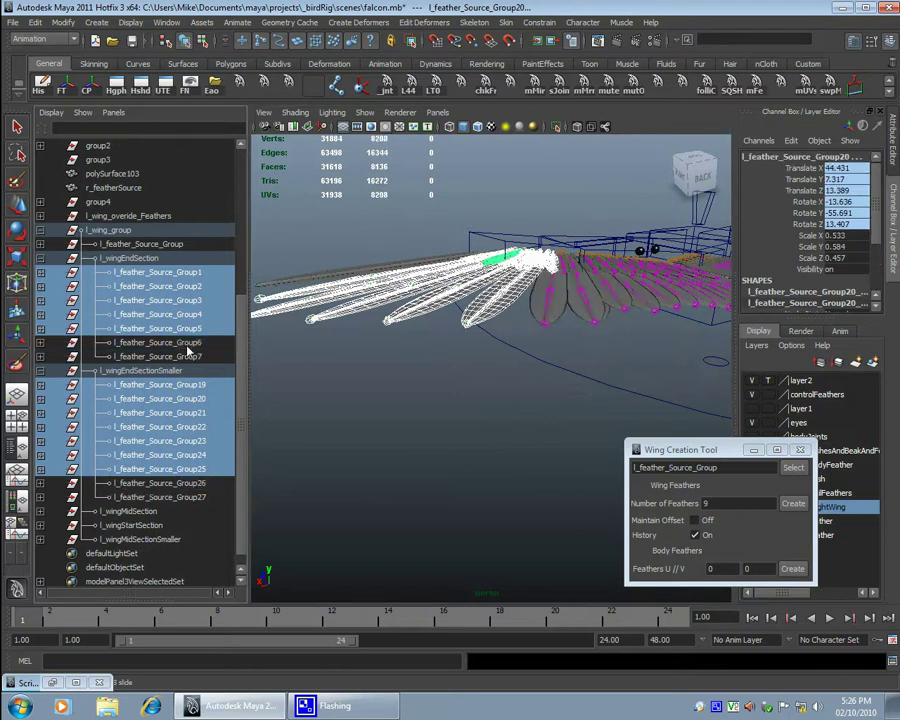
pyautogui.keyDown('alt'); pyautogui.moveTo(300, 460); pyautogui.dragTo(540, 390); pyautogui.keyUp('alt')
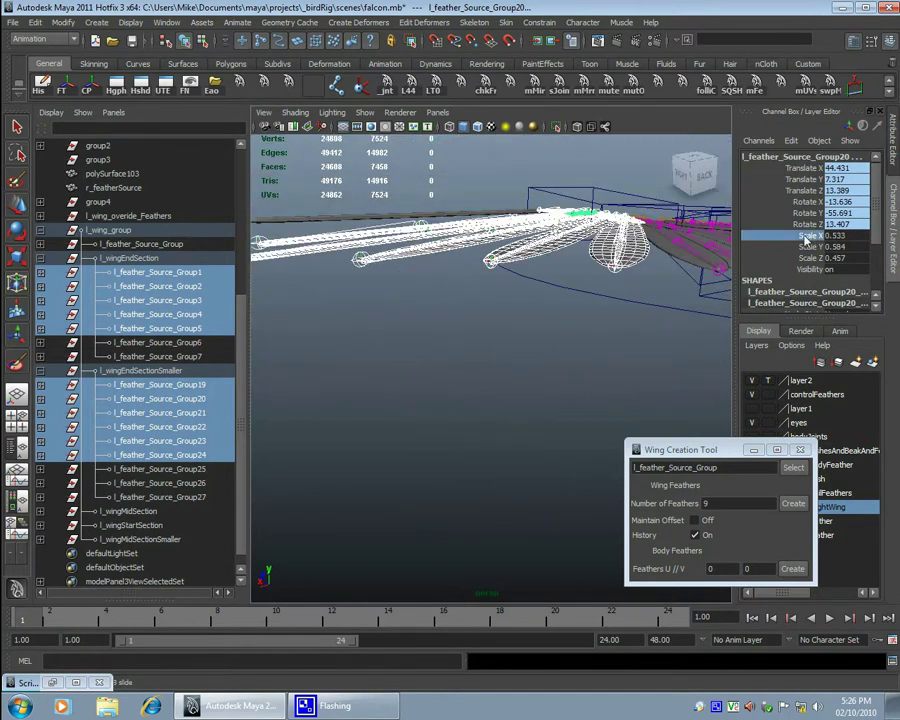
pyautogui.scroll(-3, 803, 290)
pyautogui.click(808, 262)
pyautogui.moveTo(720, 275); pyautogui.dragTo(50, 355, button='middle')
# Step: Progressively deselect feather groups 5, 24, 23, 22, 4 and 21 for graduated wing-tip rotation
pyautogui.keyDown('ctrl'); pyautogui.click(160, 328); pyautogui.keyUp('ctrl')
pyautogui.keyDown('ctrl'); pyautogui.click(160, 454); pyautogui.keyUp('ctrl')
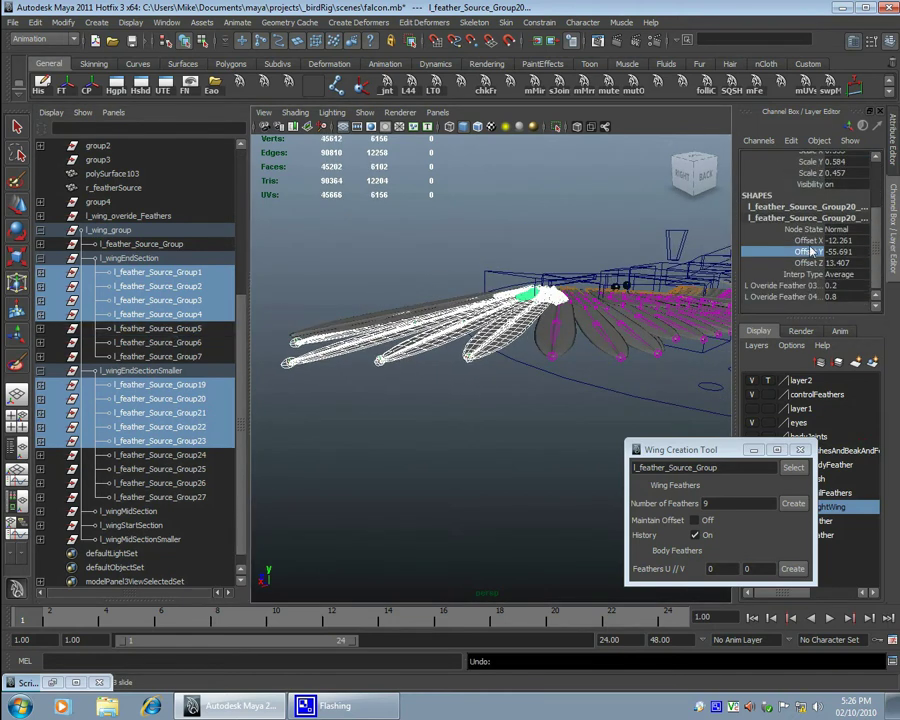
pyautogui.keyDown('ctrl'); pyautogui.click(160, 440); pyautogui.keyUp('ctrl')
pyautogui.keyDown('alt'); pyautogui.moveTo(380, 430); pyautogui.dragTo(492, 420); pyautogui.keyUp('alt')
pyautogui.keyDown('ctrl'); pyautogui.click(160, 426); pyautogui.keyUp('ctrl')
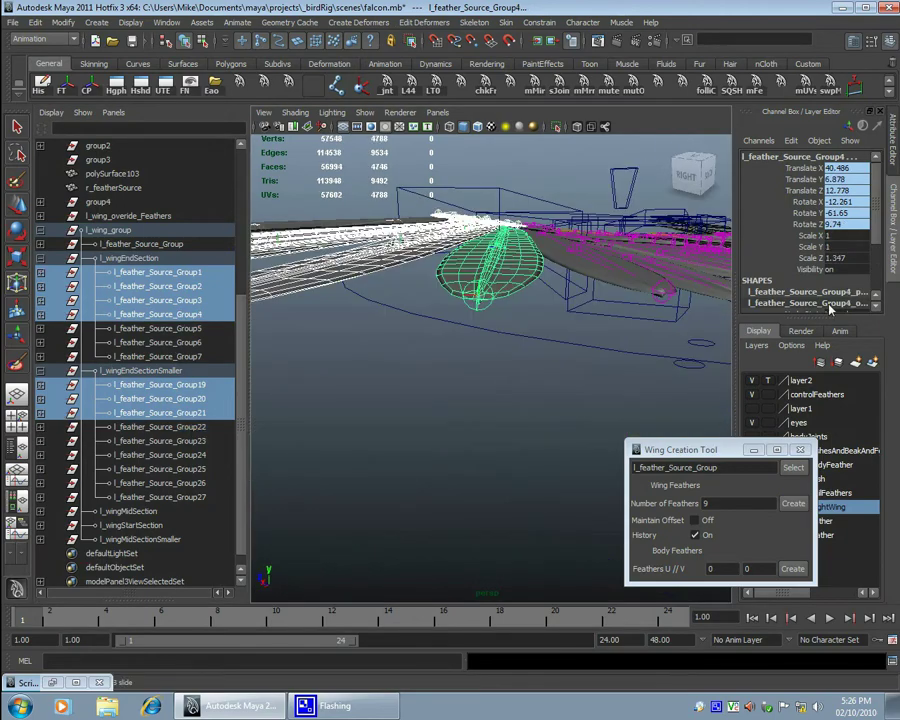
pyautogui.keyDown('alt'); pyautogui.moveTo(515, 314); pyautogui.dragTo(455, 316); pyautogui.keyUp('alt')
pyautogui.keyDown('ctrl'); pyautogui.click(160, 412); pyautogui.keyUp('ctrl')
pyautogui.keyDown('ctrl'); pyautogui.click(165, 314); pyautogui.keyUp('ctrl')
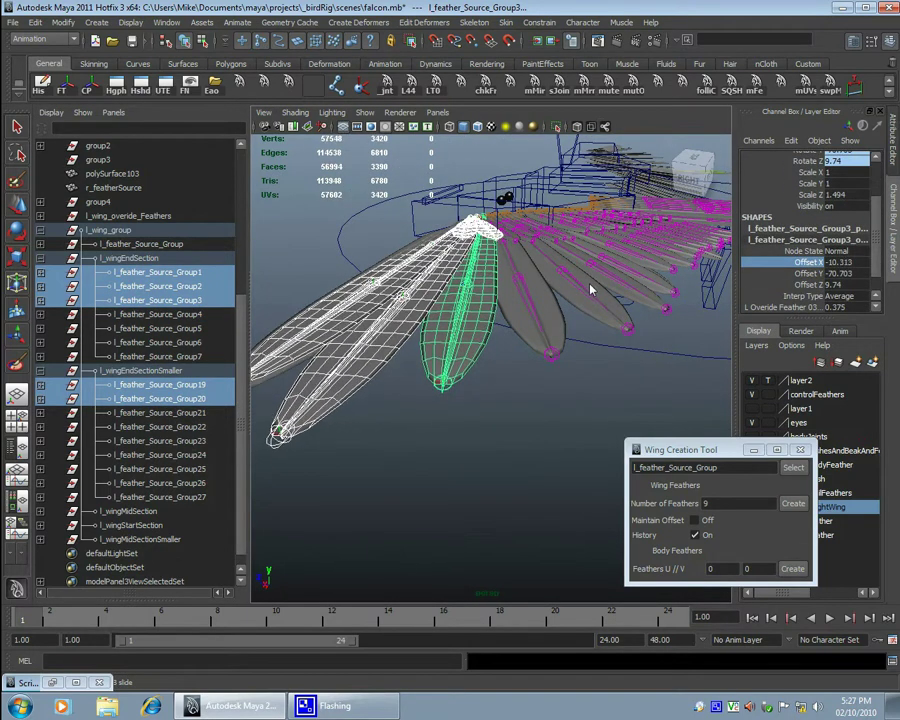
pyautogui.keyDown('alt'); pyautogui.moveTo(593, 288); pyautogui.dragTo(472, 458); pyautogui.keyUp('alt')
# Step: Inspect override controls l_overide_feather_04 and l_overide_feather_03 and the l_wingEndSection group
pyautogui.click(569, 426)
pyautogui.click(315, 452)
pyautogui.click(400, 425)
pyautogui.press('e')
pyautogui.click(483, 316)
pyautogui.press('Up')
pyautogui.click(489, 393)
pyautogui.keyDown('alt'); pyautogui.moveTo(489, 393); pyautogui.dragTo(525, 345); pyautogui.keyUp('alt')
# Step: Frame the wing and select all l_wingMidSection and l_wingMidSectionSmaller feather groups
pyautogui.click(150, 370)
pyautogui.press('f')
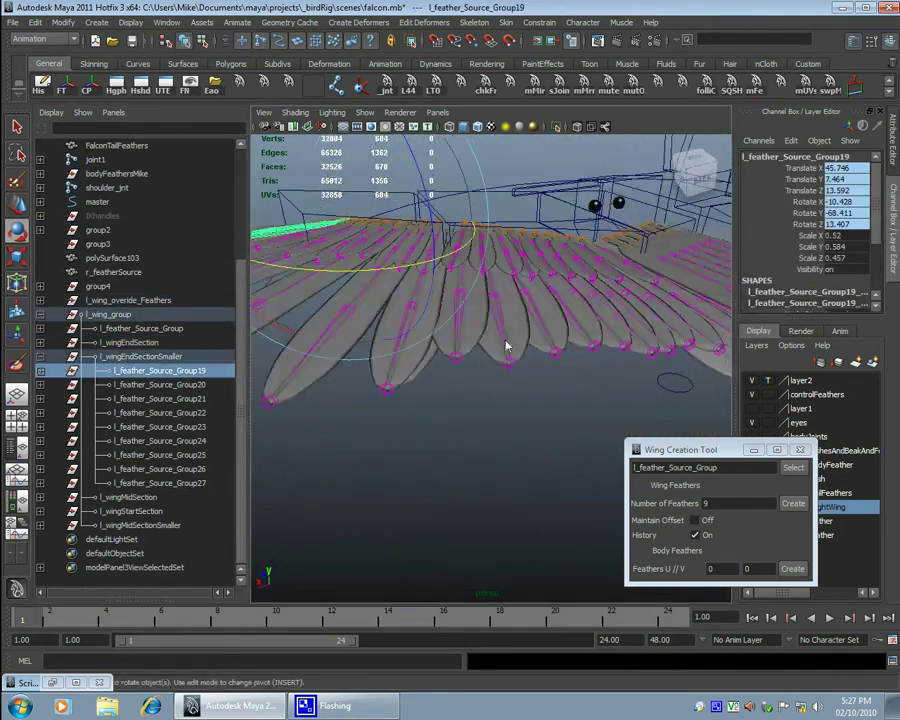
pyautogui.click(538, 330)
pyautogui.click(130, 497)
pyautogui.click(86, 497)
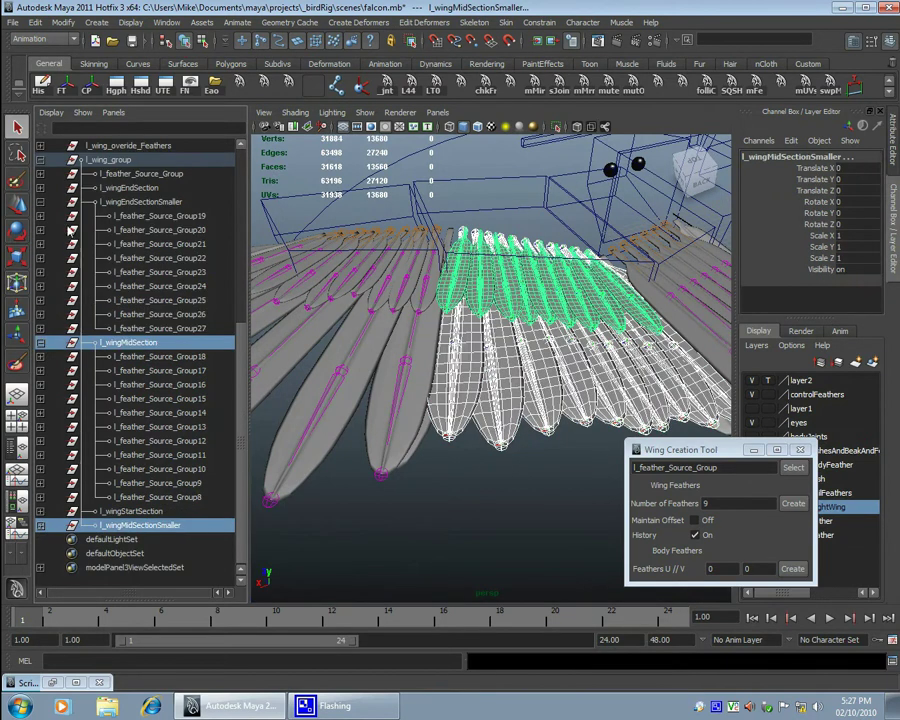
pyautogui.click(40, 525)
pyautogui.moveTo(160, 230); pyautogui.dragTo(160, 370)
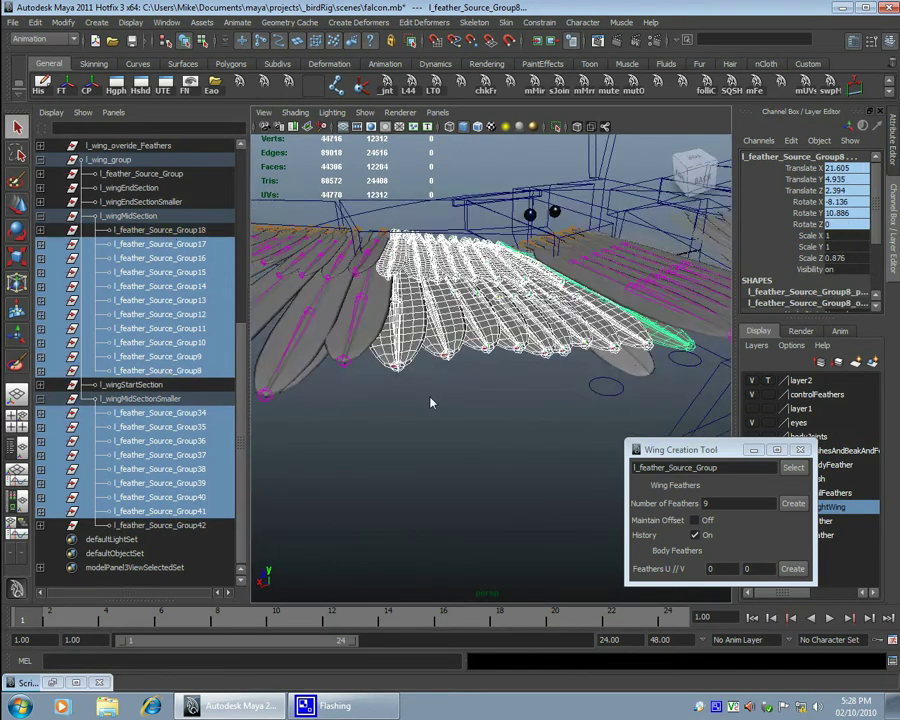
pyautogui.moveTo(812, 320); pyautogui.dragTo(812, 381)
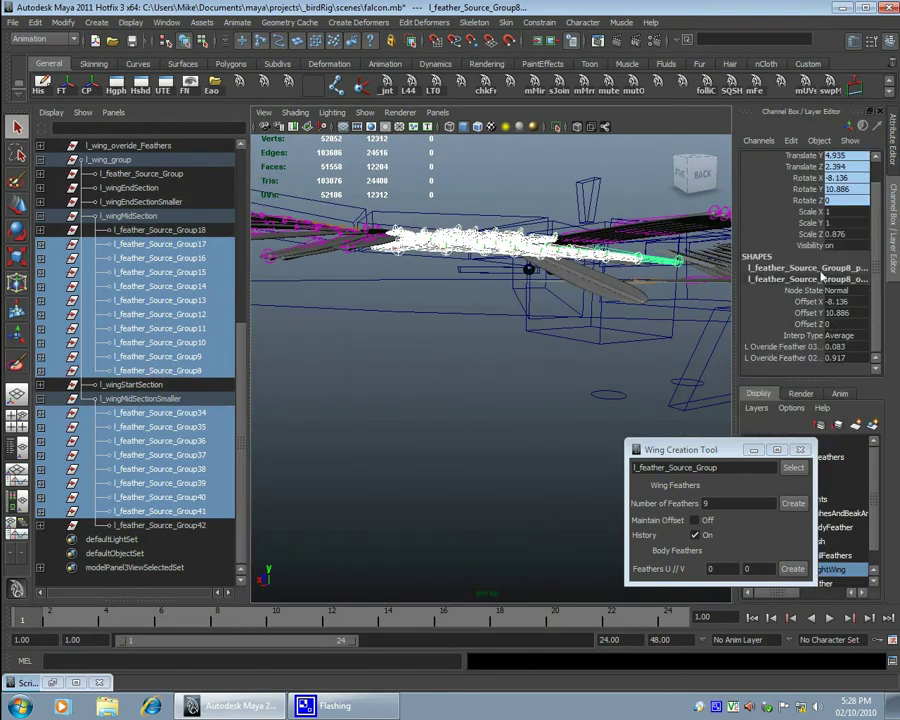
# Step: Deselect groups 18 and 17, fan the rest, then drop groups 38, 15, 37 and 14 progressively
pyautogui.keyDown('ctrl'); pyautogui.click(150, 230); pyautogui.keyUp('ctrl')
pyautogui.keyDown('ctrl'); pyautogui.click(133, 244); pyautogui.keyUp('ctrl')
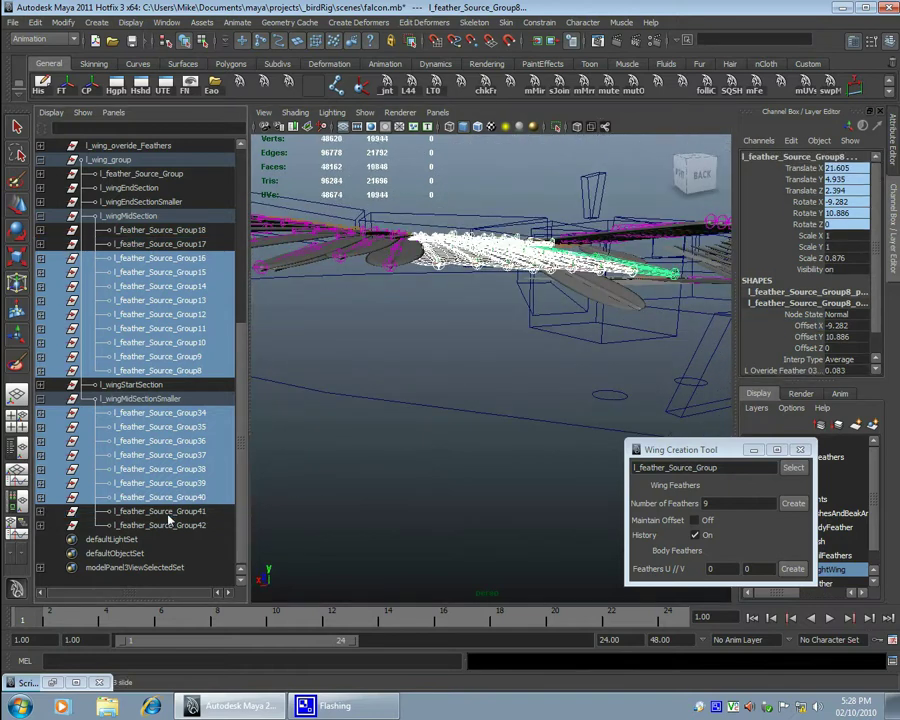
pyautogui.moveTo(531, 277); pyautogui.dragTo(511, 285, button='middle')
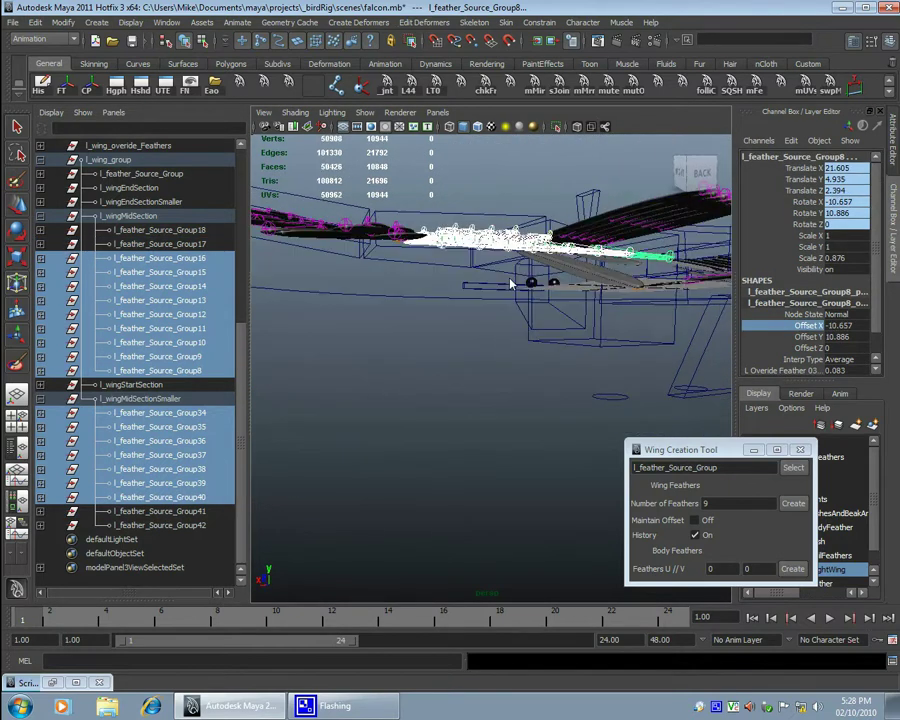
pyautogui.keyDown('alt'); pyautogui.moveTo(511, 285); pyautogui.dragTo(450, 330); pyautogui.keyUp('alt')
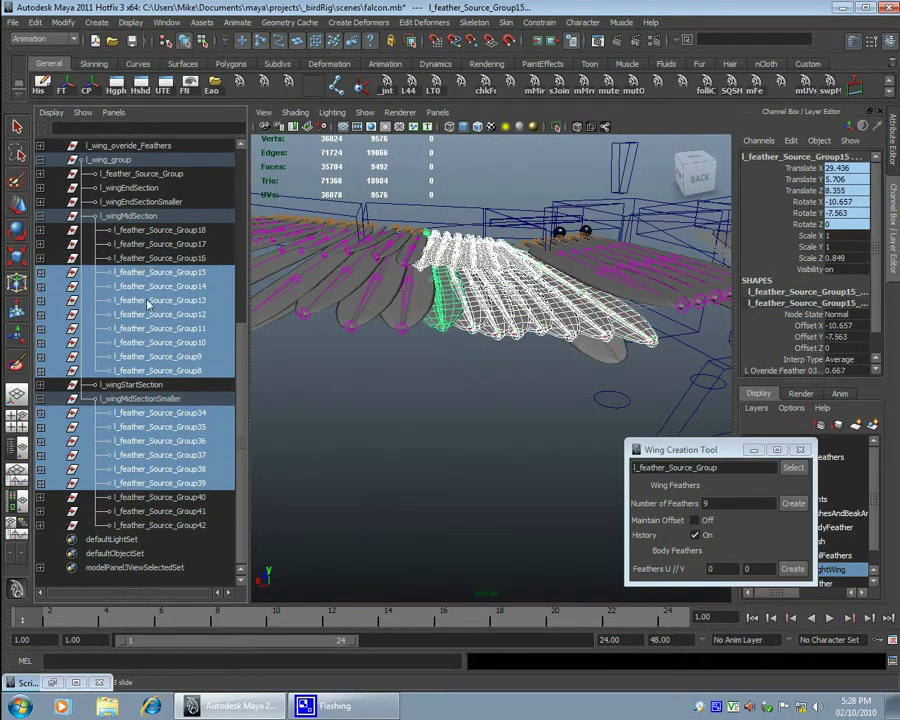
pyautogui.moveTo(500, 305); pyautogui.dragTo(418, 327, button='middle')
pyautogui.keyDown('ctrl'); pyautogui.click(157, 468); pyautogui.keyUp('ctrl')
pyautogui.keyDown('ctrl'); pyautogui.click(222, 274); pyautogui.keyUp('ctrl')
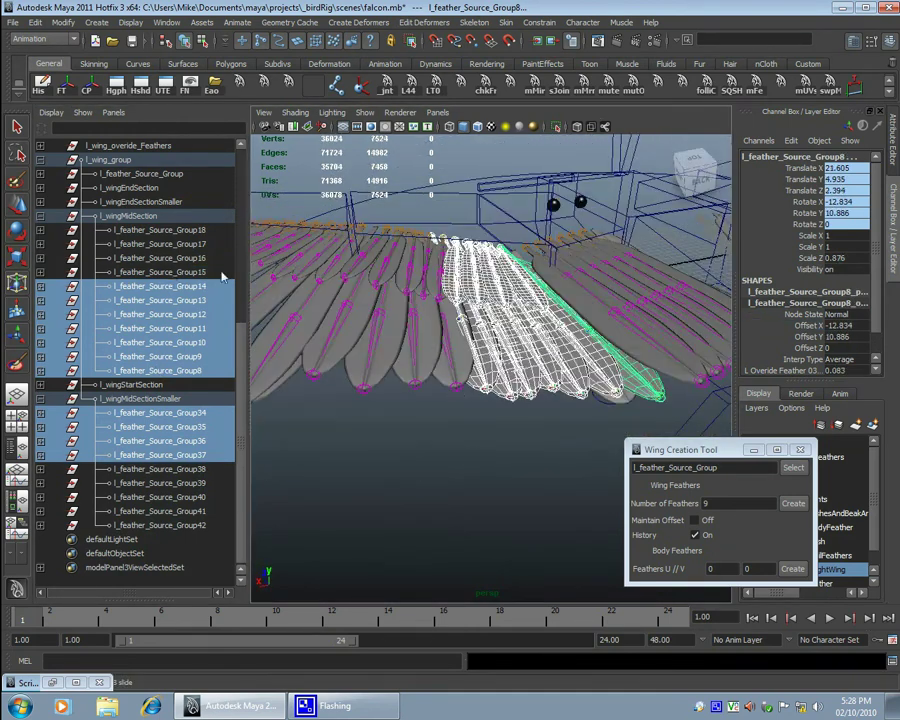
pyautogui.keyDown('ctrl'); pyautogui.click(160, 455); pyautogui.keyUp('ctrl')
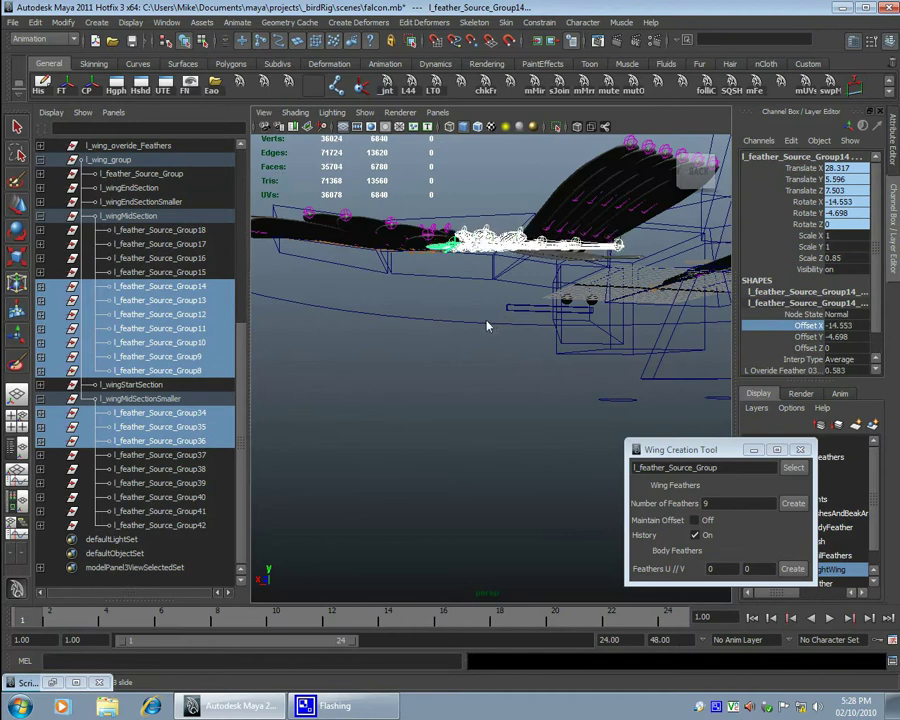
pyautogui.keyDown('alt'); pyautogui.moveTo(487, 326); pyautogui.dragTo(305, 378); pyautogui.keyUp('alt')
pyautogui.keyDown('ctrl'); pyautogui.click(160, 286); pyautogui.keyUp('ctrl')
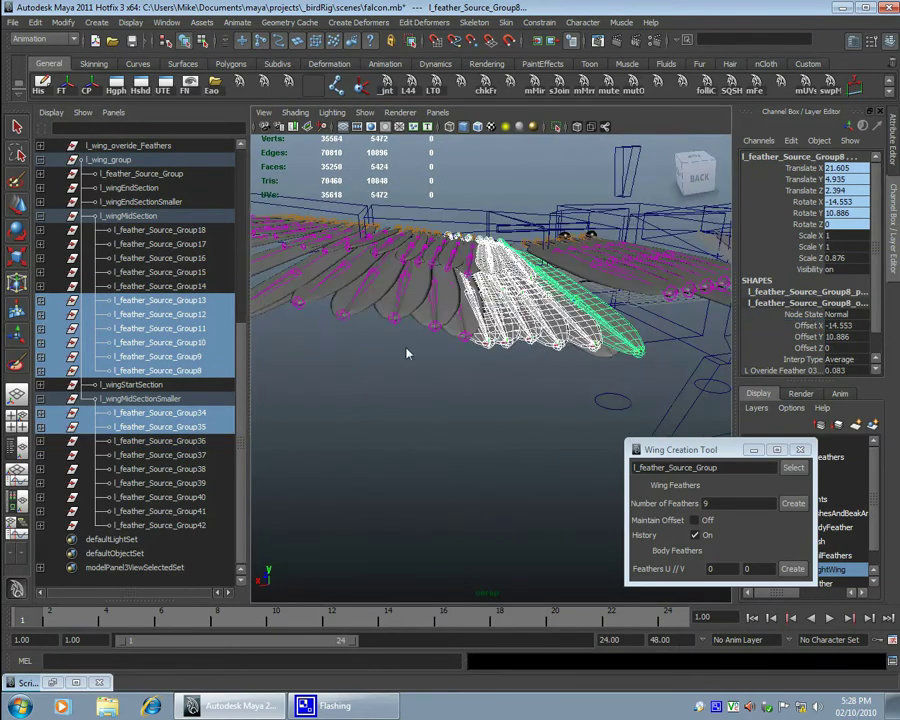
# Step: Deselect group 13, rotate the remaining feathers further via Offset X, then drop groups 11 and 34
pyautogui.keyDown('ctrl'); pyautogui.click(160, 300); pyautogui.keyUp('ctrl')
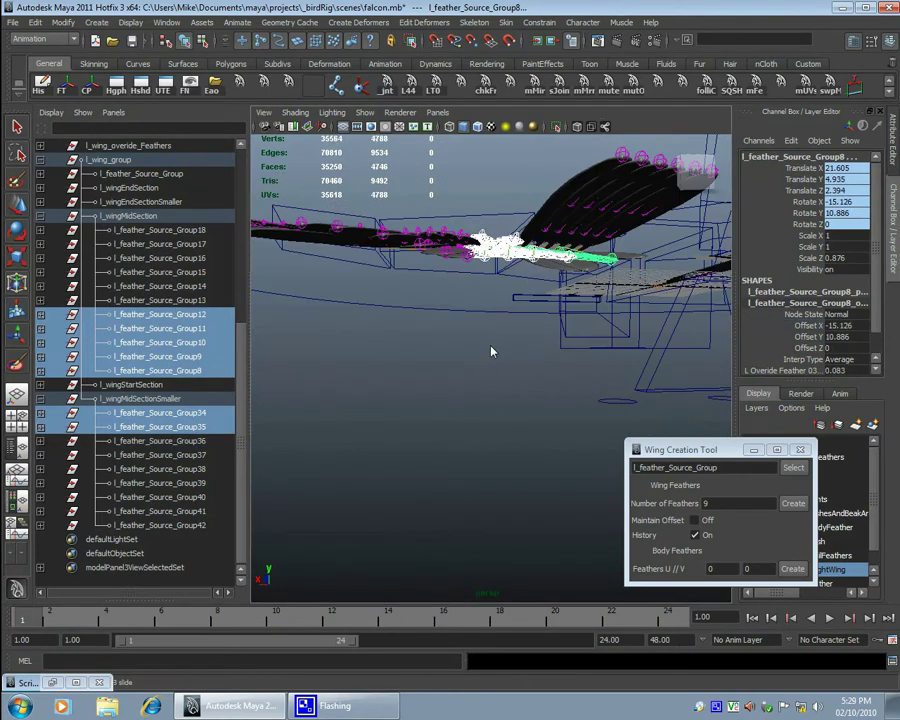
pyautogui.keyDown('alt'); pyautogui.moveTo(397, 318); pyautogui.dragTo(390, 395); pyautogui.keyUp('alt')
pyautogui.click(810, 326)
pyautogui.keyDown('alt'); pyautogui.moveTo(440, 318); pyautogui.dragTo(462, 443); pyautogui.keyUp('alt')
pyautogui.keyDown('ctrl'); pyautogui.click(152, 328); pyautogui.keyUp('ctrl')
pyautogui.keyDown('ctrl'); pyautogui.click(160, 412); pyautogui.keyUp('ctrl')
pyautogui.click(442, 386)
# Step: Hide the l_feather_Source_Group13 and Group11 feather chains with Ctrl+H
pyautogui.click(488, 410)
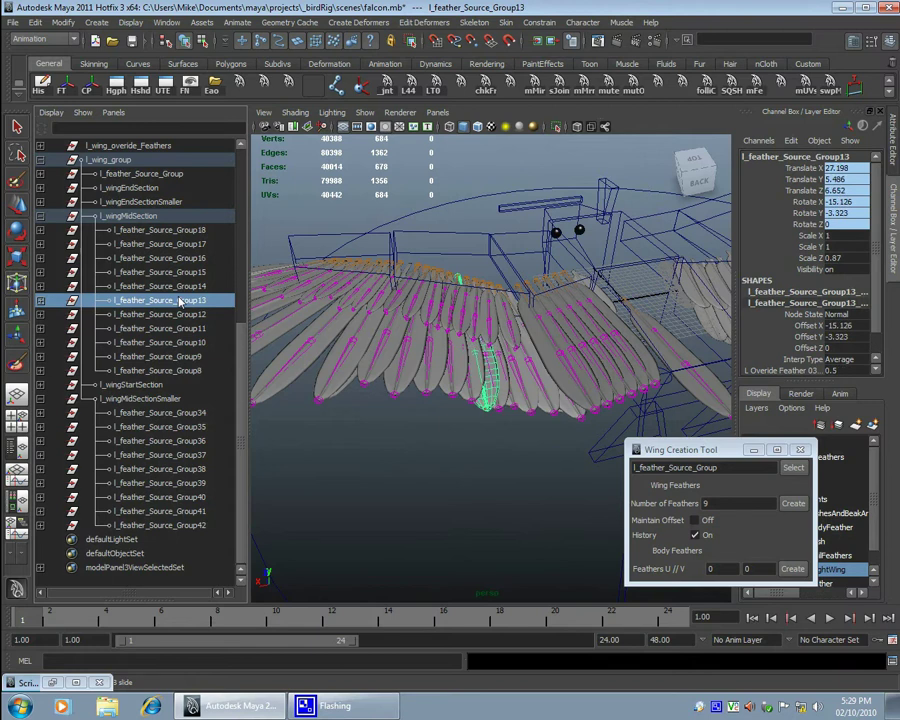
pyautogui.hotkey('ctrl', 'h')
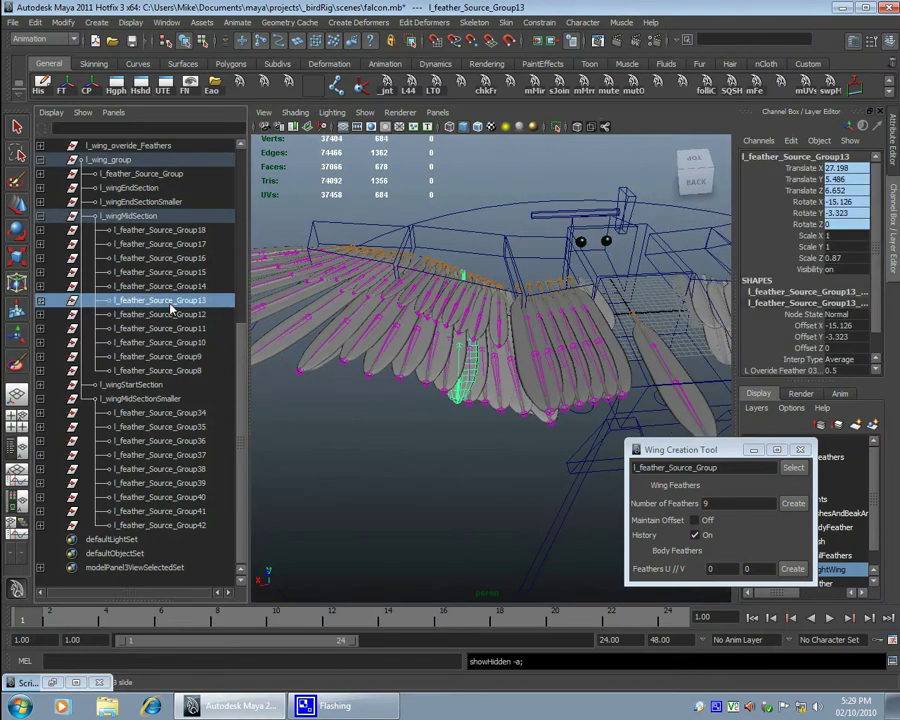
pyautogui.click(343, 288)
pyautogui.hotkey('ctrl', 'h')
pyautogui.keyDown('alt'); pyautogui.moveTo(345, 285); pyautogui.dragTo(462, 341); pyautogui.keyUp('alt')
# Step: Rotate l_overide_feather_02 back so its Rotate X reads 0
pyautogui.click(462, 341)
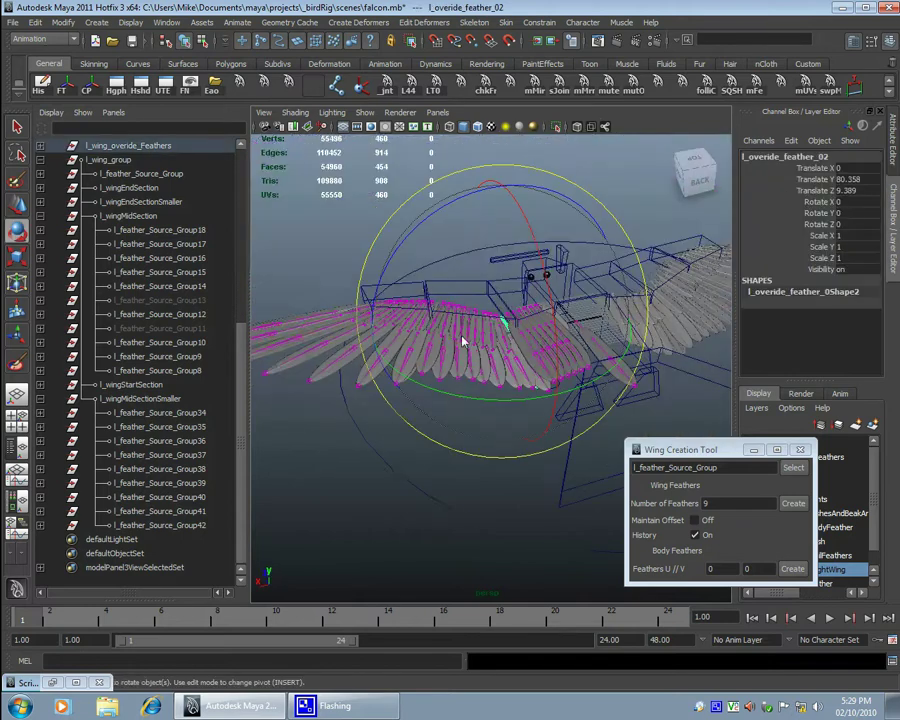
pyautogui.moveTo(391, 392); pyautogui.dragTo(446, 237)
pyautogui.click(250, 236)
pyautogui.click(446, 237)
# Step: Move the feathers1 curve out over the left wing and edit feathers2's control vertices
pyautogui.keyDown('alt'); pyautogui.moveTo(455, 288); pyautogui.dragTo(541, 273); pyautogui.keyUp('alt')
pyautogui.click(541, 273)
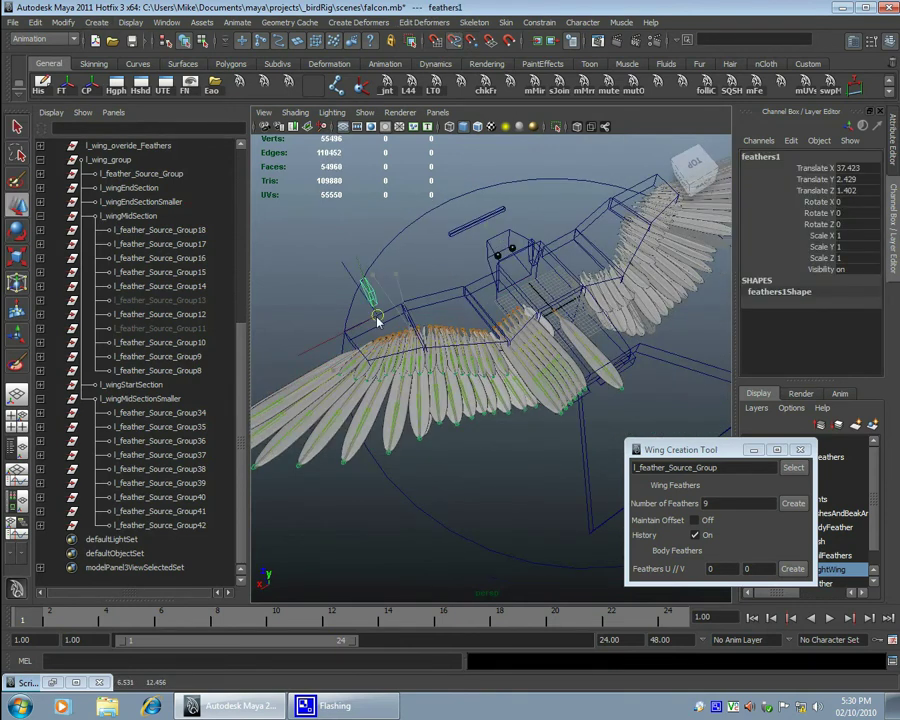
pyautogui.keyDown('alt'); pyautogui.moveTo(377, 318); pyautogui.dragTo(512, 332); pyautogui.keyUp('alt')
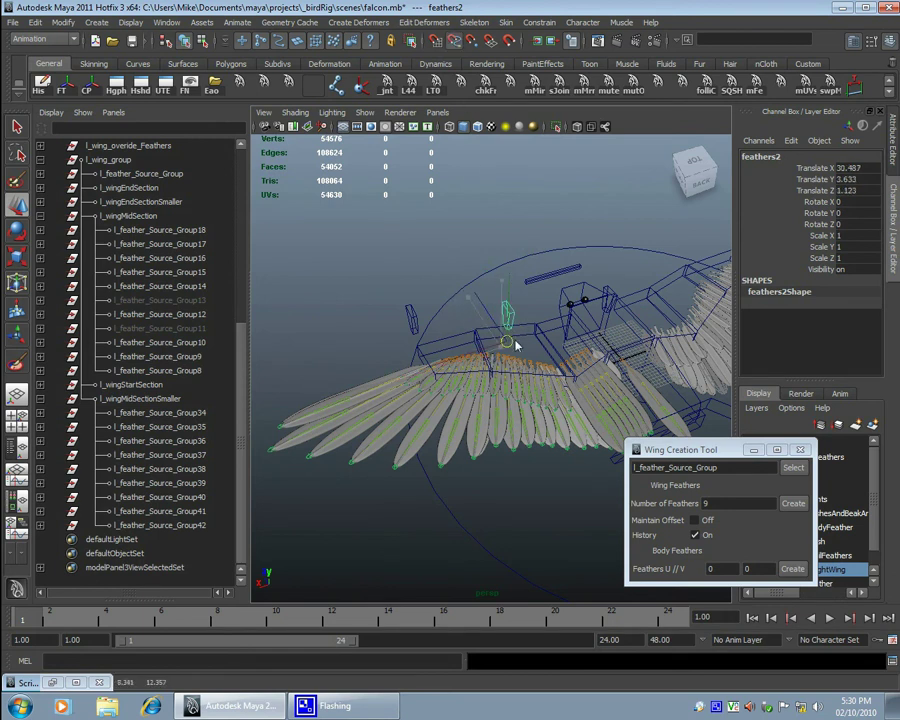
pyautogui.scroll(5, 499, 333)
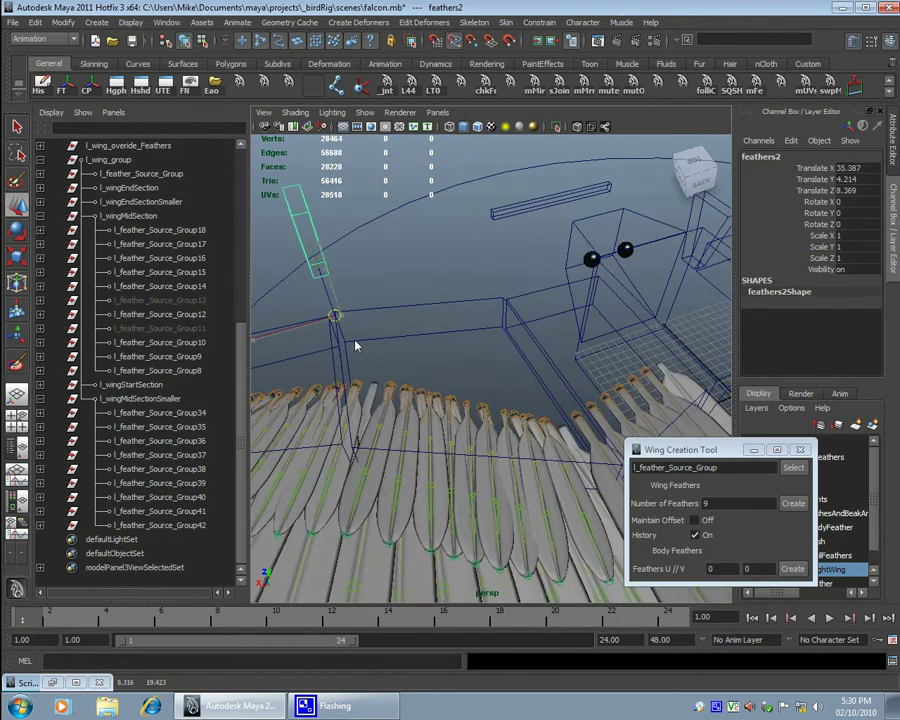
pyautogui.moveTo(355, 345); pyautogui.dragTo(342, 315, button='right')
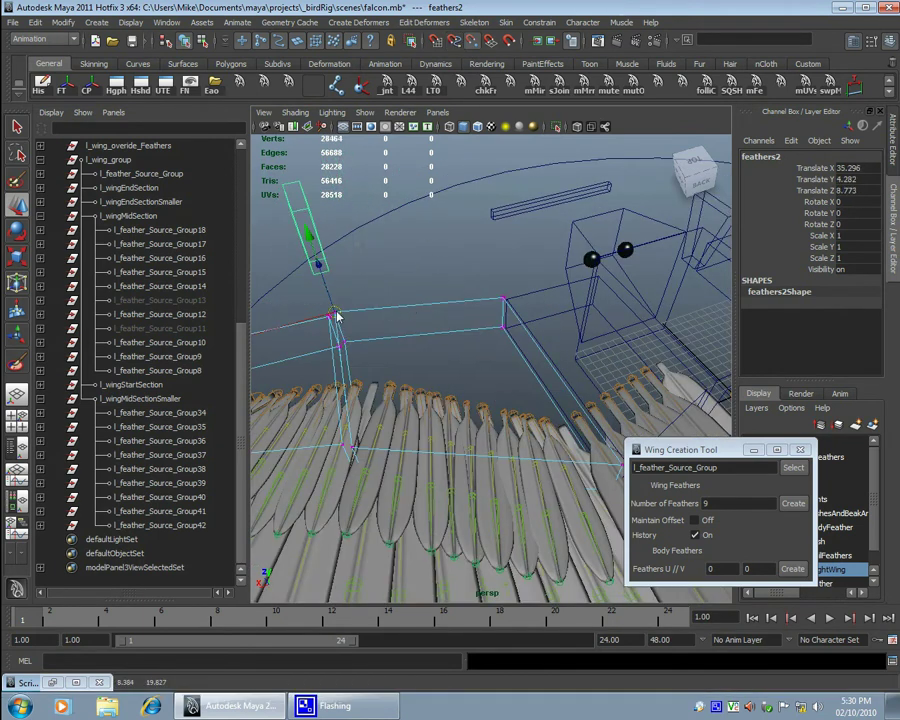
pyautogui.moveTo(432, 311); pyautogui.dragTo(390, 312, button='right')
pyautogui.keyDown('alt'); pyautogui.moveTo(390, 312); pyautogui.dragTo(442, 388); pyautogui.keyUp('alt')
pyautogui.moveTo(442, 388); pyautogui.dragTo(420, 345, button='right')
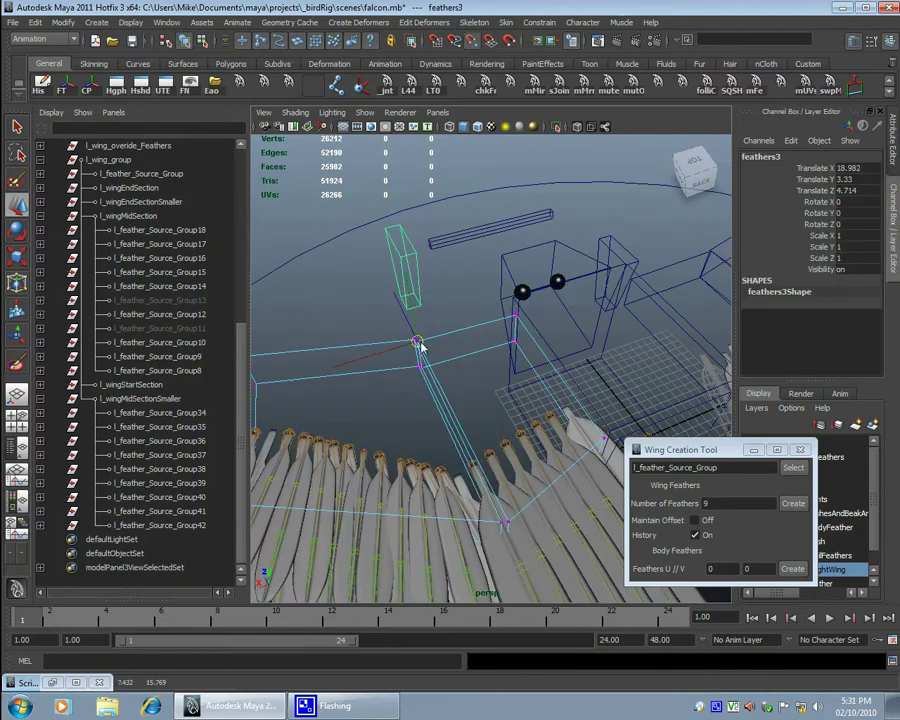
pyautogui.press('w')
# Step: Select the feathers2, feathers3 and feathers4 control curves in turn with the scale tool active
pyautogui.keyDown('alt'); pyautogui.moveTo(420, 346); pyautogui.dragTo(492, 458); pyautogui.keyUp('alt')
pyautogui.keyDown('alt'); pyautogui.moveTo(418, 440); pyautogui.dragTo(424, 300); pyautogui.keyUp('alt')
pyautogui.click(424, 259)
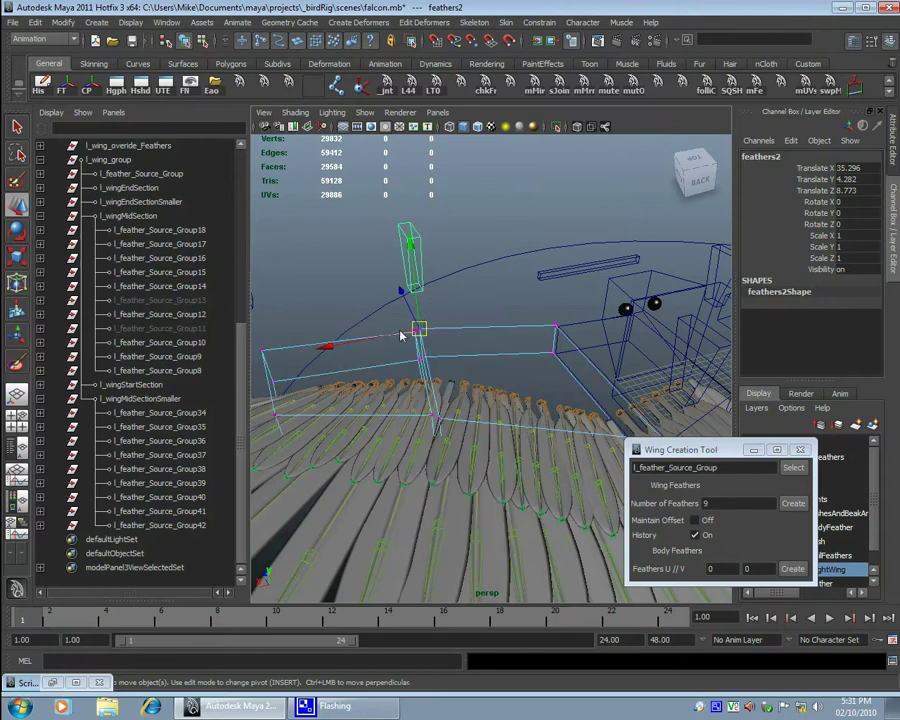
pyautogui.keyDown('alt'); pyautogui.moveTo(338, 400); pyautogui.dragTo(488, 318); pyautogui.keyUp('alt')
pyautogui.click(502, 295)
pyautogui.scroll(3, 449, 314)
pyautogui.click(519, 300)
pyautogui.press('r')
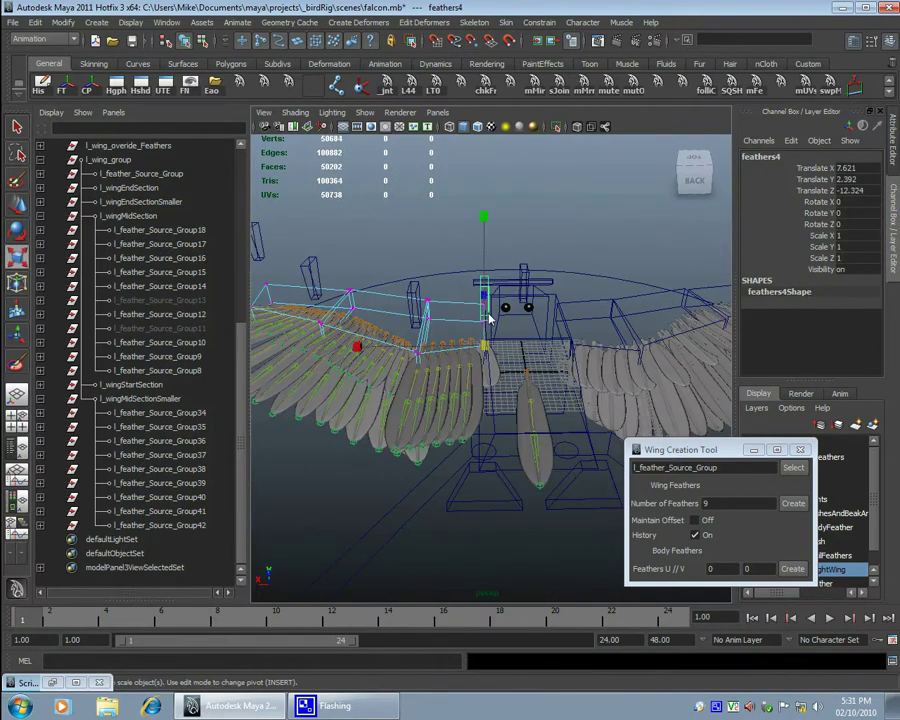
pyautogui.keyDown('alt'); pyautogui.moveTo(385, 353); pyautogui.dragTo(390, 333); pyautogui.keyUp('alt')
pyautogui.click(390, 333)
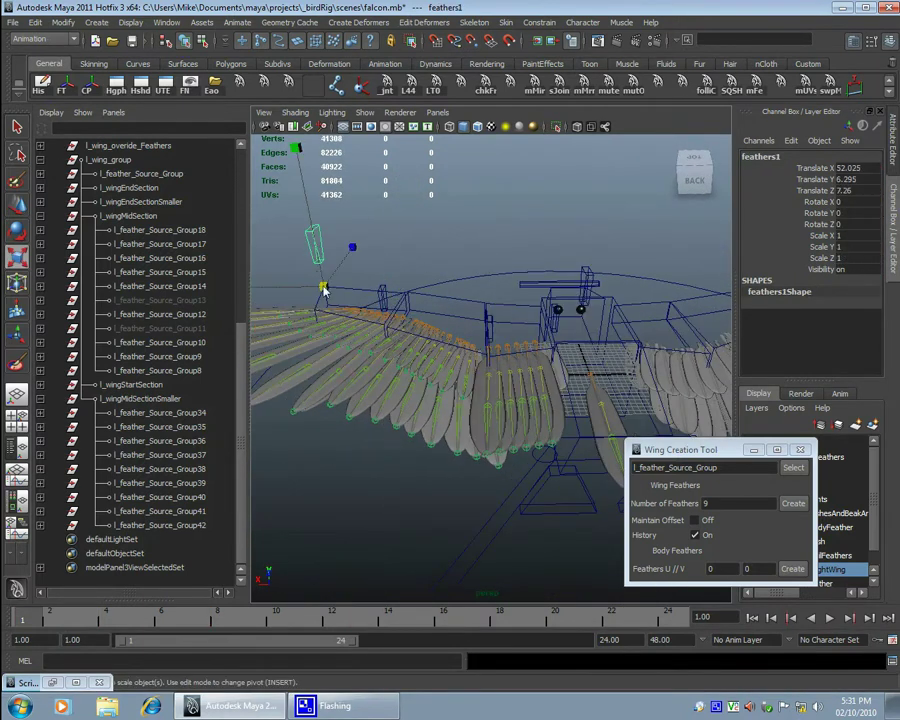
pyautogui.keyDown('alt'); pyautogui.moveTo(323, 290); pyautogui.dragTo(435, 237); pyautogui.keyUp('alt')
pyautogui.click(476, 266)
pyautogui.click(437, 268)
pyautogui.keyDown('alt'); pyautogui.moveTo(390, 278); pyautogui.dragTo(522, 290); pyautogui.keyUp('alt')
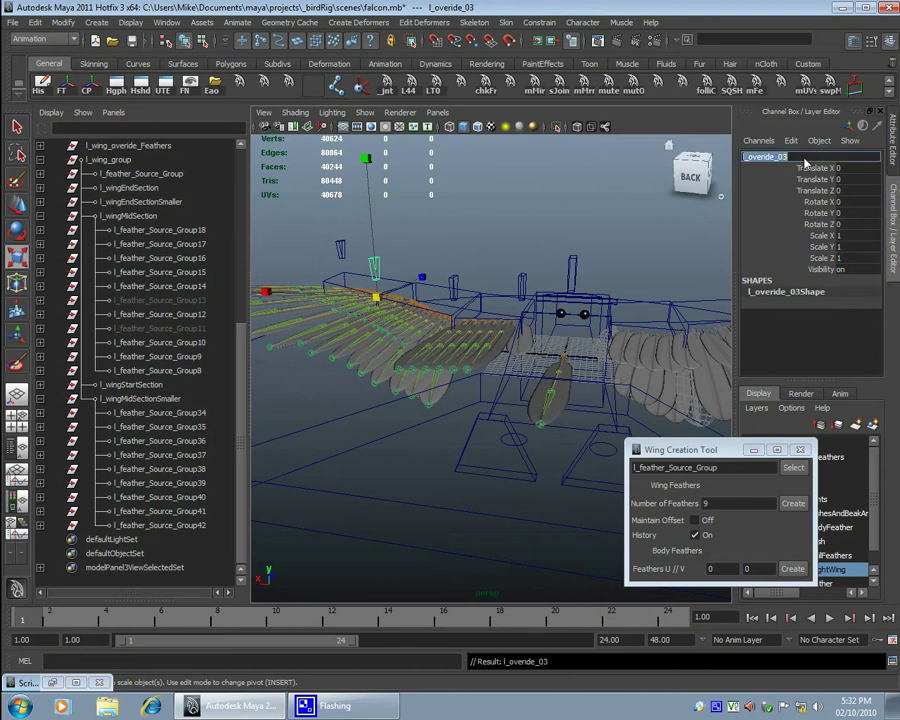
# Step: Duplicate l_overide_01 twice with Ctrl+D to create l_overide_02 and l_overide_03
pyautogui.click(498, 281)
pyautogui.scroll(3, 498, 281)
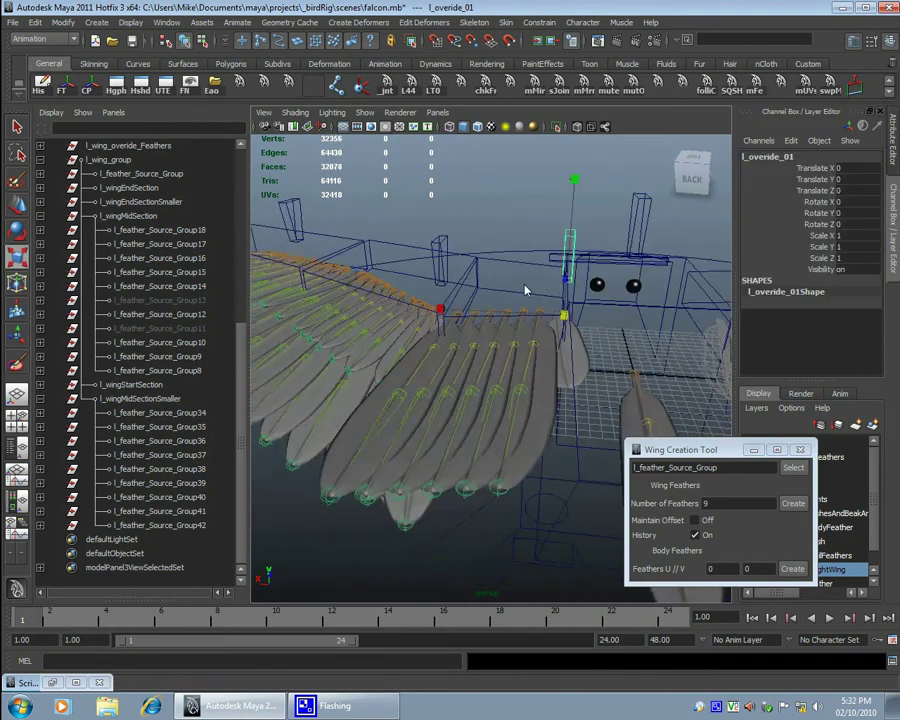
pyautogui.click(496, 260)
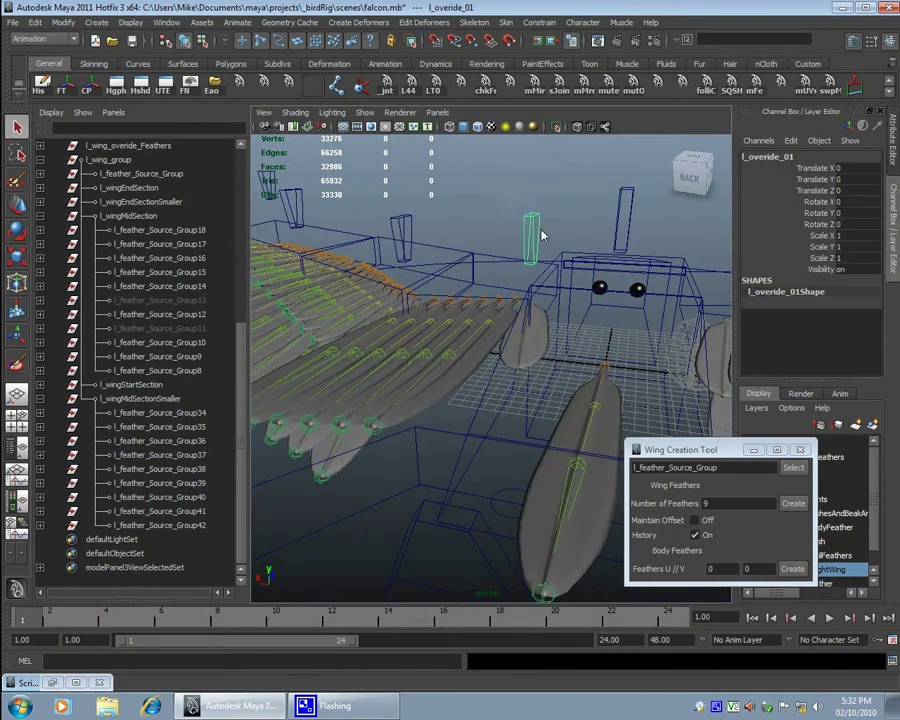
pyautogui.click(545, 262)
pyautogui.keyDown('alt'); pyautogui.moveTo(545, 262); pyautogui.dragTo(557, 289); pyautogui.keyUp('alt')
pyautogui.click(509, 289)
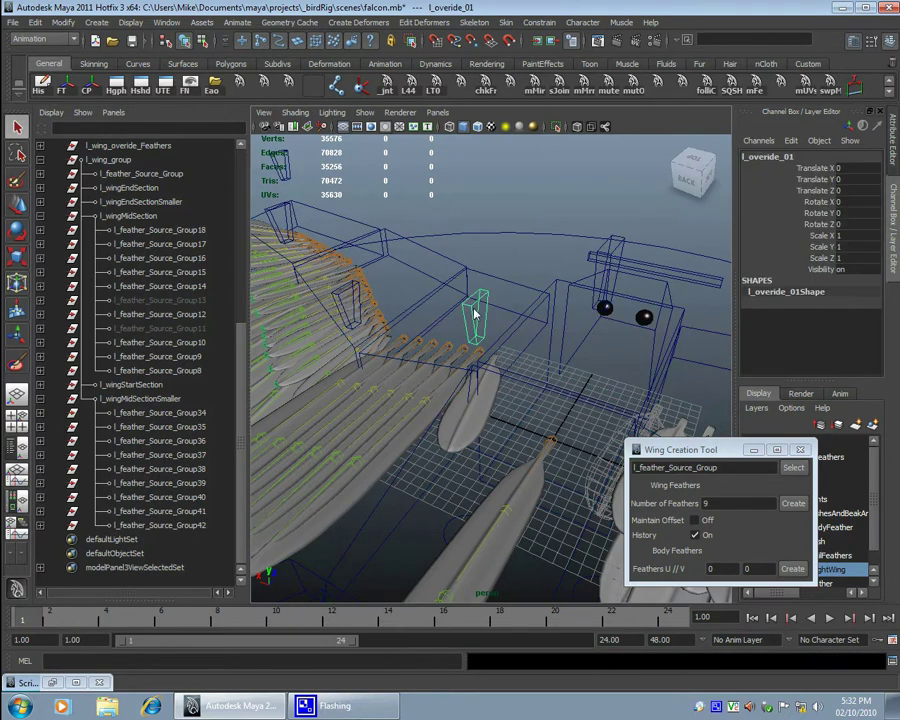
pyautogui.keyDown('alt'); pyautogui.moveTo(475, 315); pyautogui.dragTo(383, 265); pyautogui.keyUp('alt')
pyautogui.hotkey('ctrl', 'd')
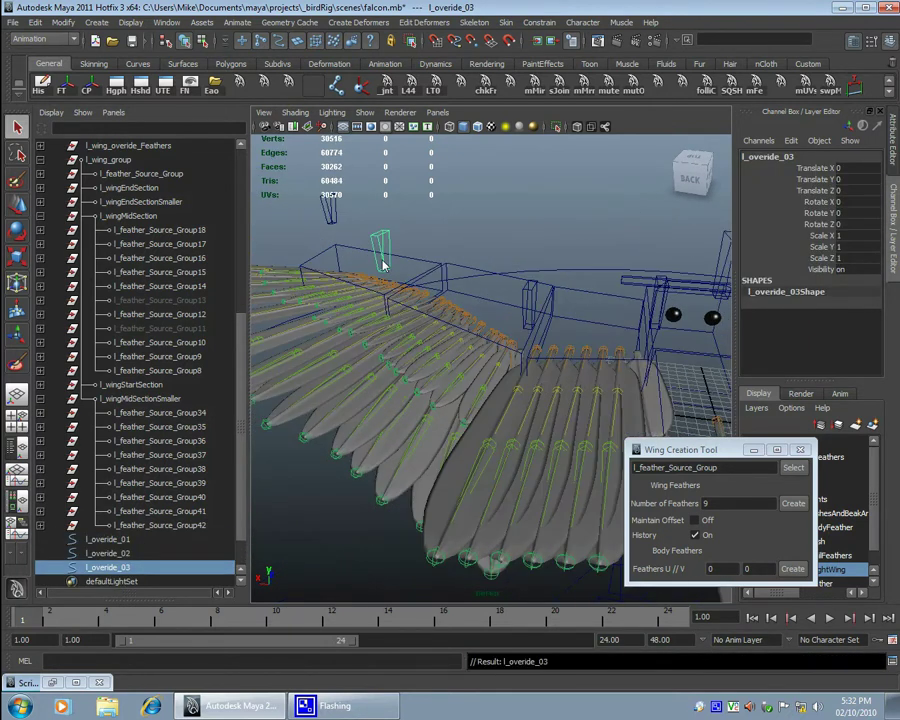
pyautogui.keyDown('alt'); pyautogui.moveTo(358, 218); pyautogui.dragTo(453, 280); pyautogui.keyUp('alt')
pyautogui.hotkey('ctrl', 'd')
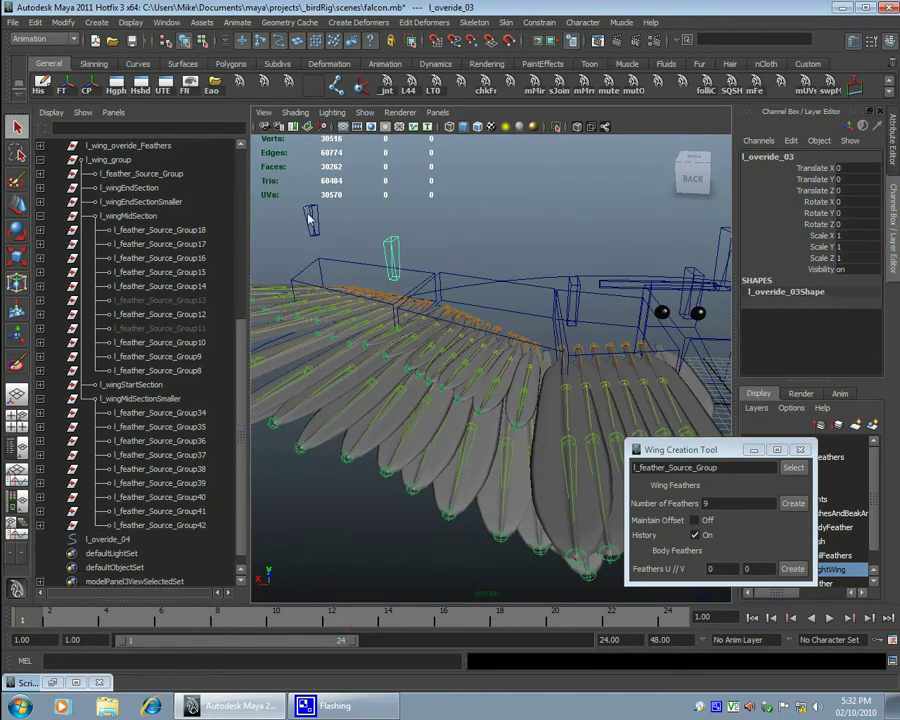
# Step: Orient-constrain the l_overide_feather controls to their matching l_overide controls
pyautogui.click(567, 351)
pyautogui.keyDown('alt'); pyautogui.moveTo(351, 264); pyautogui.dragTo(480, 353); pyautogui.keyUp('alt')
pyautogui.click(480, 353)
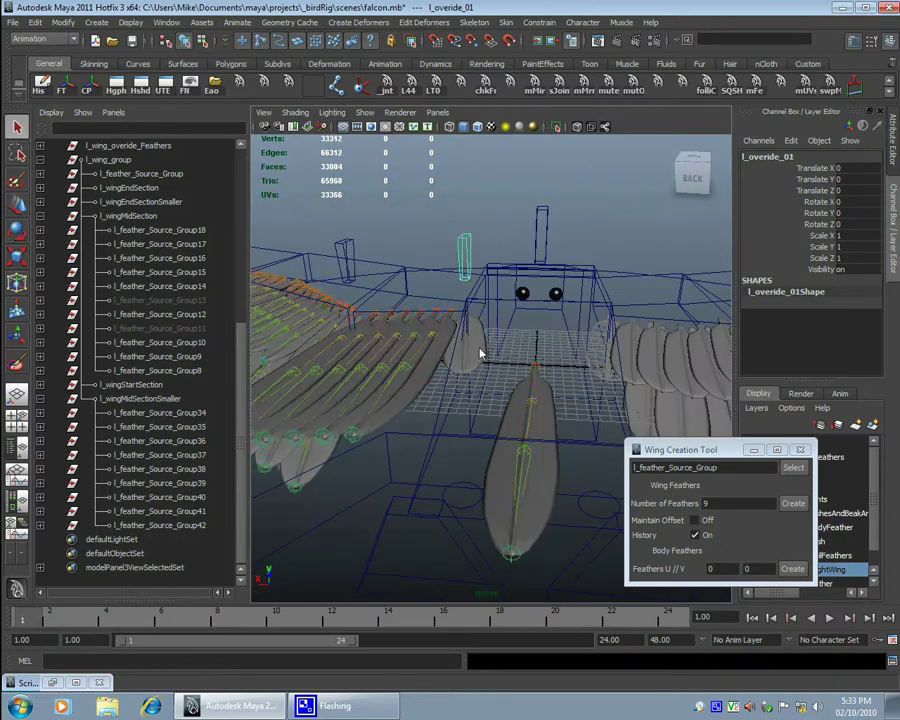
pyautogui.click(540, 22)
pyautogui.click(570, 88)
pyautogui.keyDown('alt'); pyautogui.moveTo(328, 163); pyautogui.dragTo(421, 434); pyautogui.keyUp('alt')
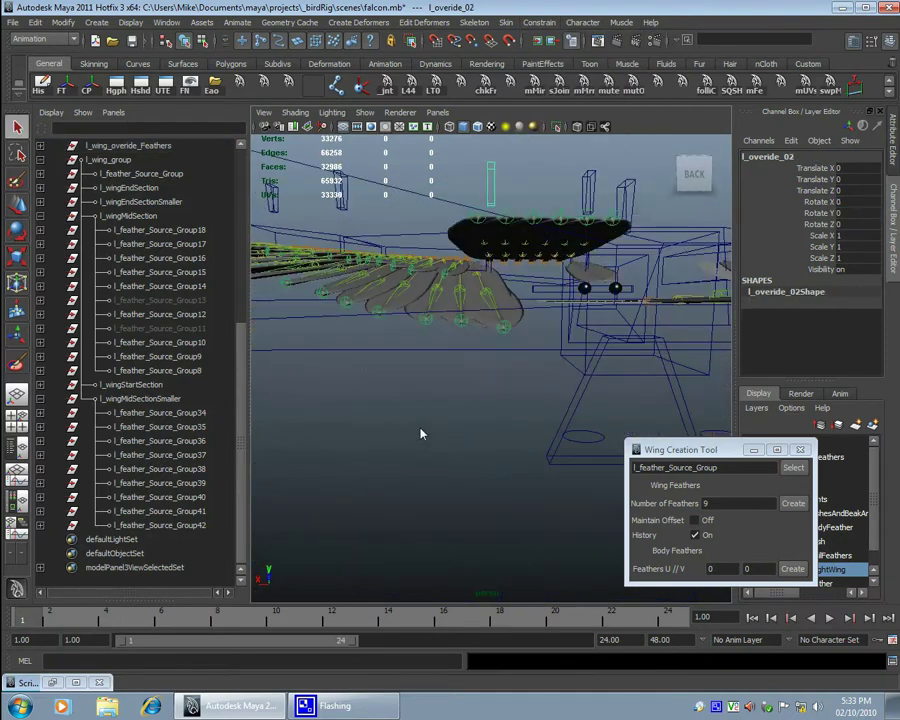
pyautogui.keyDown('alt'); pyautogui.moveTo(488, 342); pyautogui.dragTo(449, 408); pyautogui.keyUp('alt')
pyautogui.click(449, 408)
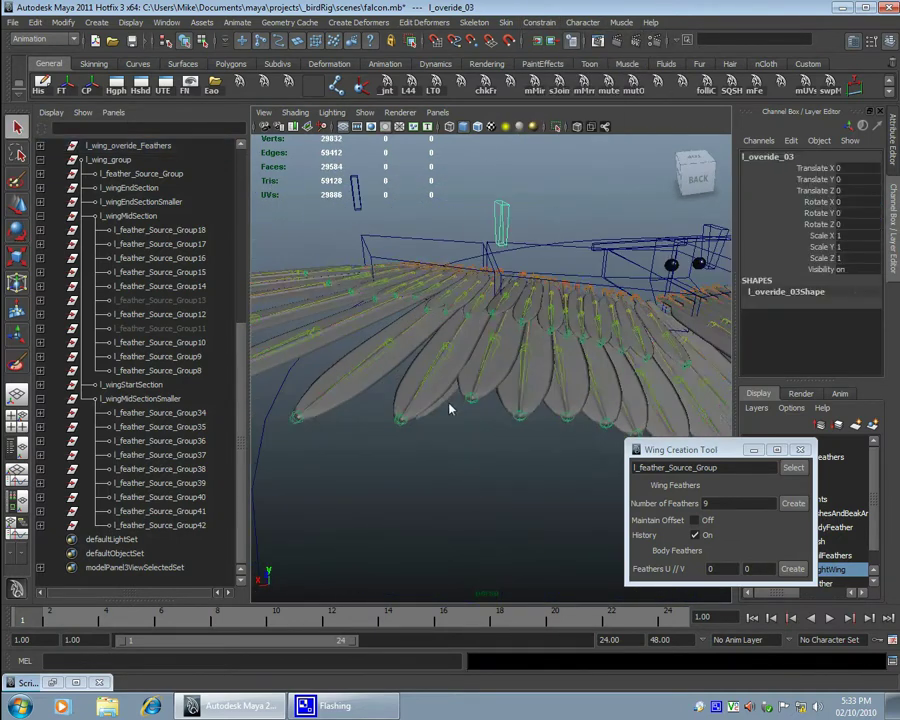
pyautogui.click(393, 348)
pyautogui.keyDown('alt'); pyautogui.moveTo(393, 348); pyautogui.dragTo(363, 302); pyautogui.keyUp('alt')
# Step: Test-rotate l_overide_04, undo the rotation, and play back the wing animation
pyautogui.click(363, 302)
pyautogui.press('e')
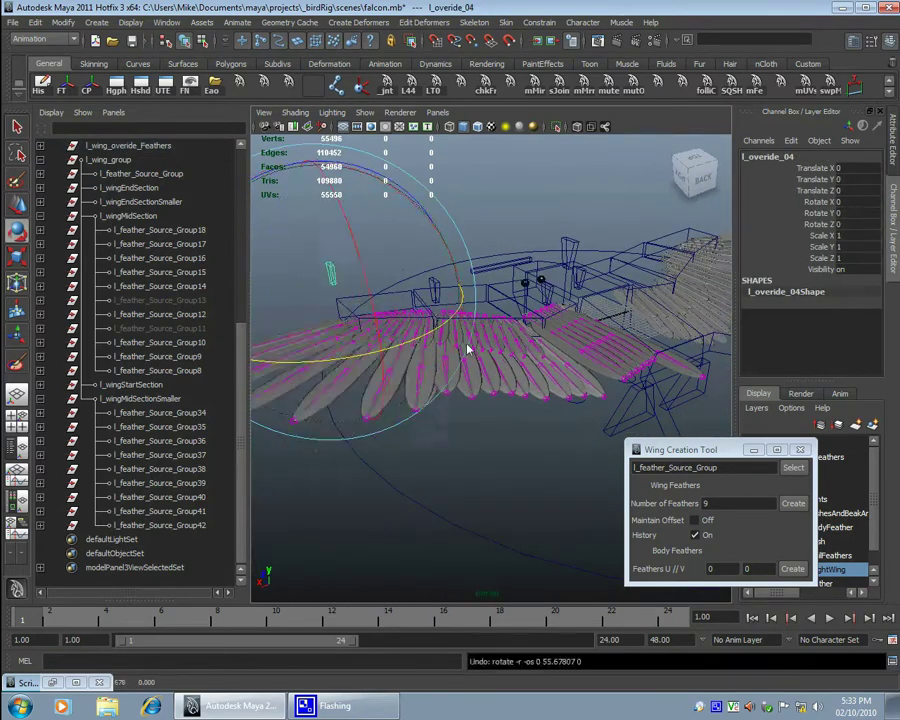
pyautogui.moveTo(467, 349); pyautogui.dragTo(352, 302)
pyautogui.hotkey('ctrl', 'z')
pyautogui.hotkey('alt', 'v')
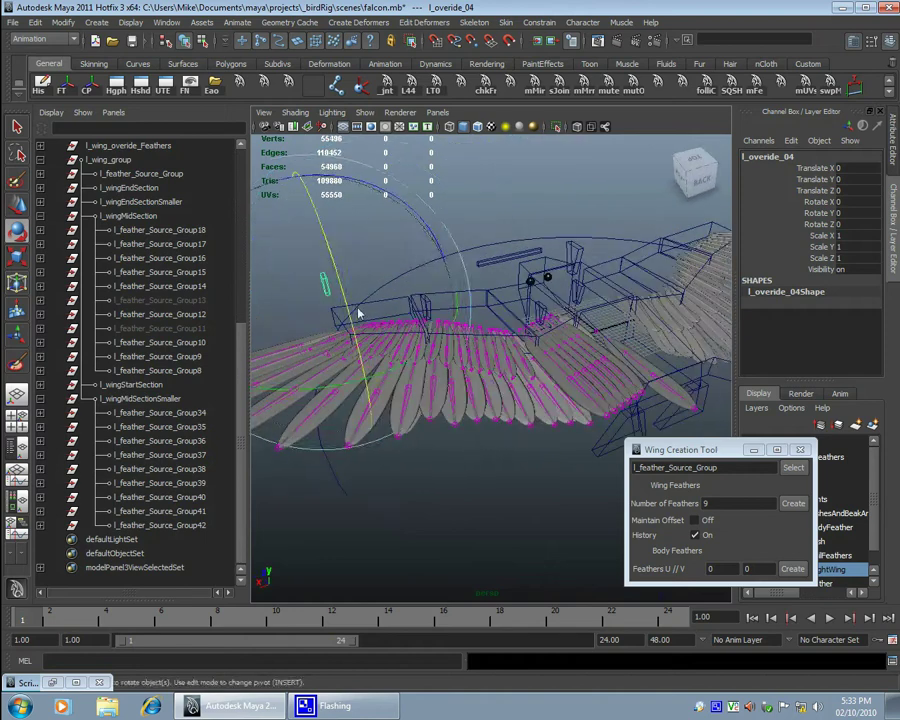
pyautogui.hotkey('alt', 'v')
pyautogui.keyDown('alt'); pyautogui.moveTo(354, 587); pyautogui.dragTo(540, 328); pyautogui.keyUp('alt')
# Step: Point-constrain l_overide_feather_01 to its override control, undoing a mistaken parent constraint first
pyautogui.click(532, 262)
pyautogui.click(539, 22)
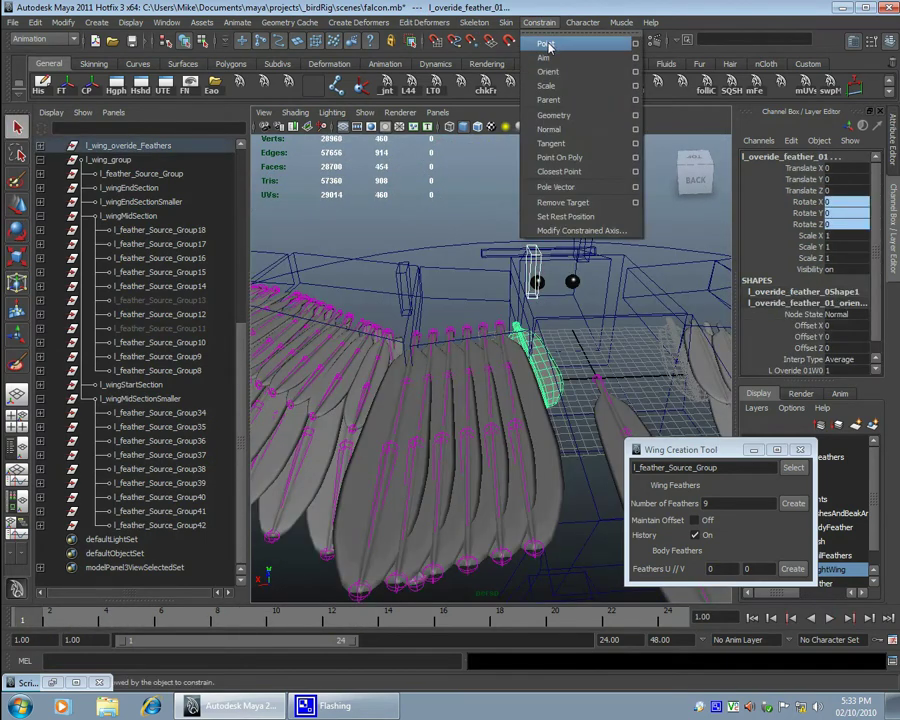
pyautogui.hotkey('ctrl', 'z')
pyautogui.click(563, 343)
pyautogui.click(541, 300)
pyautogui.click(538, 22)
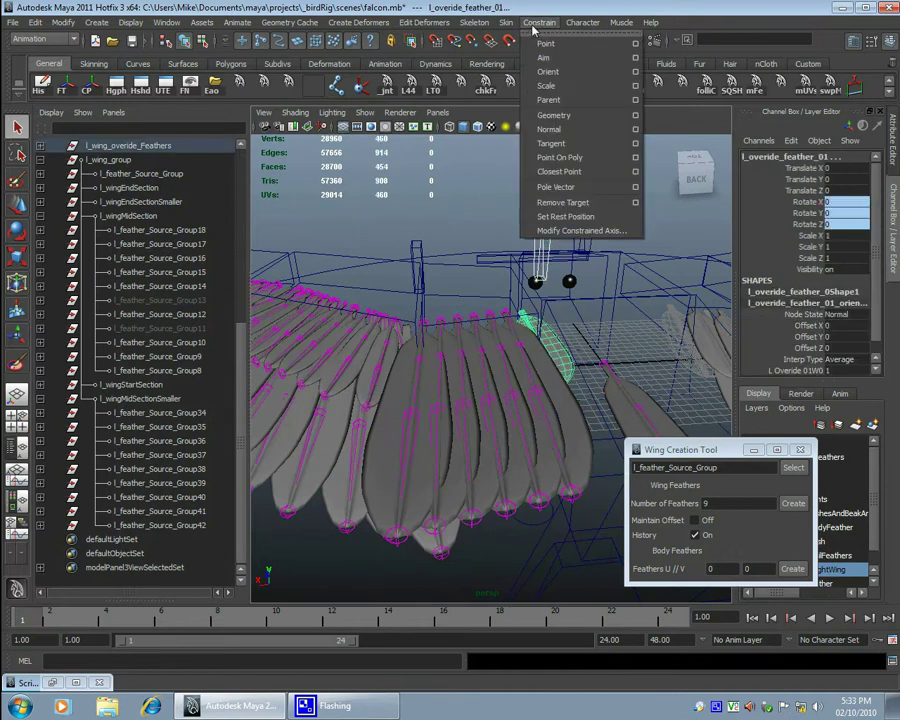
pyautogui.click(636, 44)
pyautogui.click(135, 406)
# Step: Repeat the point constraint for the feather 03 and 04 controls, then play the animation
pyautogui.keyDown('alt'); pyautogui.moveTo(380, 420); pyautogui.dragTo(398, 462); pyautogui.keyUp('alt')
pyautogui.click(440, 434)
pyautogui.click(389, 250)
pyautogui.keyDown('shift'); pyautogui.click(400, 462); pyautogui.keyUp('shift')
pyautogui.press('g')
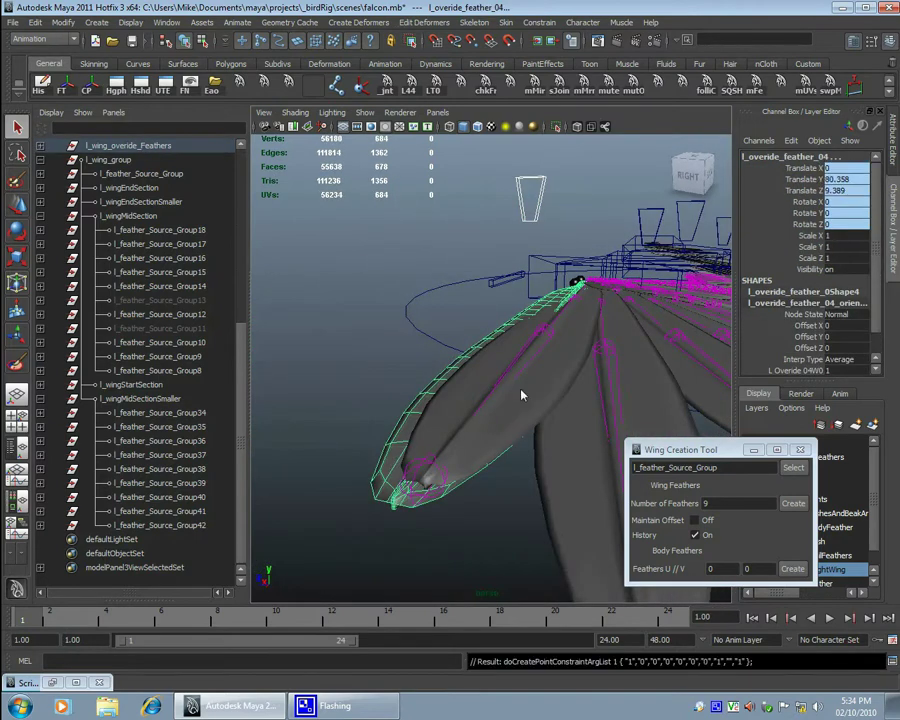
pyautogui.keyDown('alt'); pyautogui.moveTo(522, 394); pyautogui.dragTo(534, 298); pyautogui.keyUp('alt')
pyautogui.hotkey('alt', 'v')
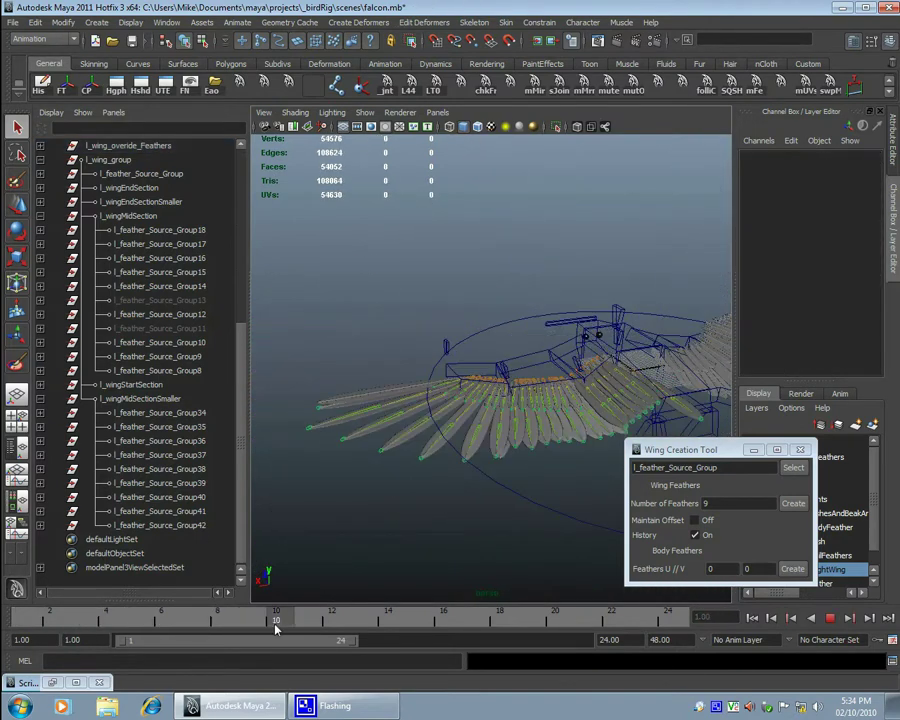
# Step: Rotate l_overide_03 to Z -14.928 and l_overide_02 to Z -31.876 to fold the feathers down
pyautogui.hotkey('alt', 'v')
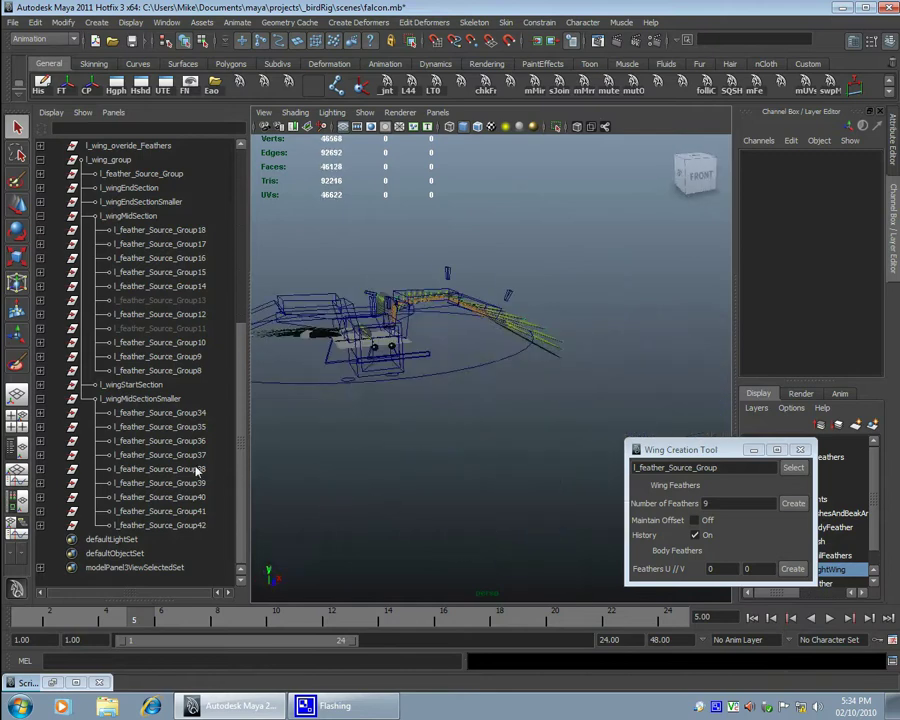
pyautogui.keyDown('alt'); pyautogui.moveTo(383, 465); pyautogui.dragTo(474, 305); pyautogui.keyUp('alt')
pyautogui.click(445, 302)
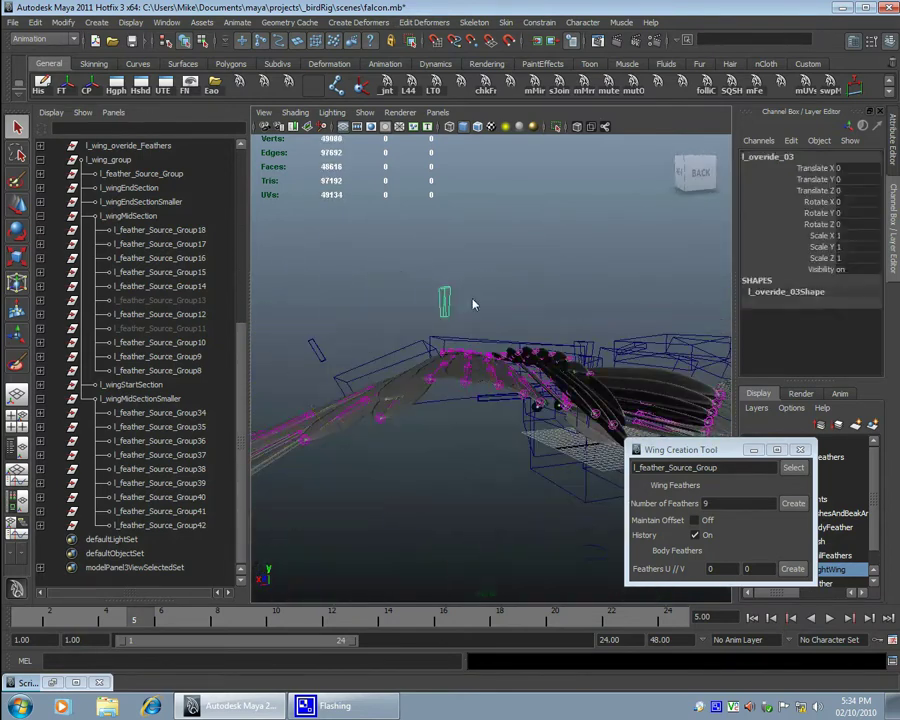
pyautogui.keyDown('alt'); pyautogui.moveTo(397, 221); pyautogui.dragTo(398, 261); pyautogui.keyUp('alt')
pyautogui.click(625, 352)
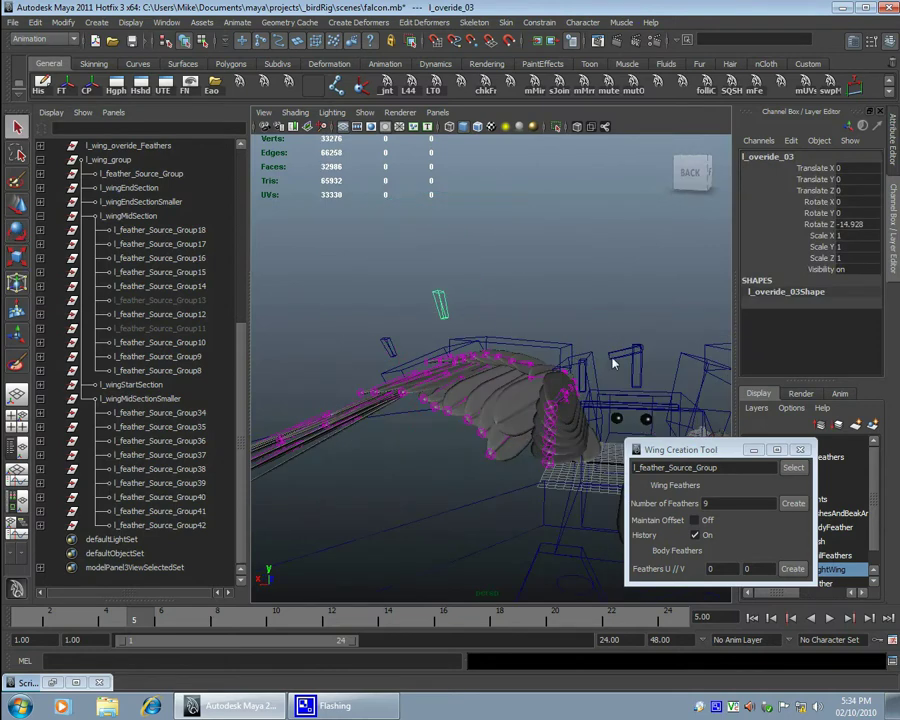
pyautogui.keyDown('alt'); pyautogui.moveTo(520, 240); pyautogui.dragTo(592, 237); pyautogui.keyUp('alt')
pyautogui.keyDown('alt'); pyautogui.moveTo(524, 321); pyautogui.dragTo(576, 239); pyautogui.keyUp('alt')
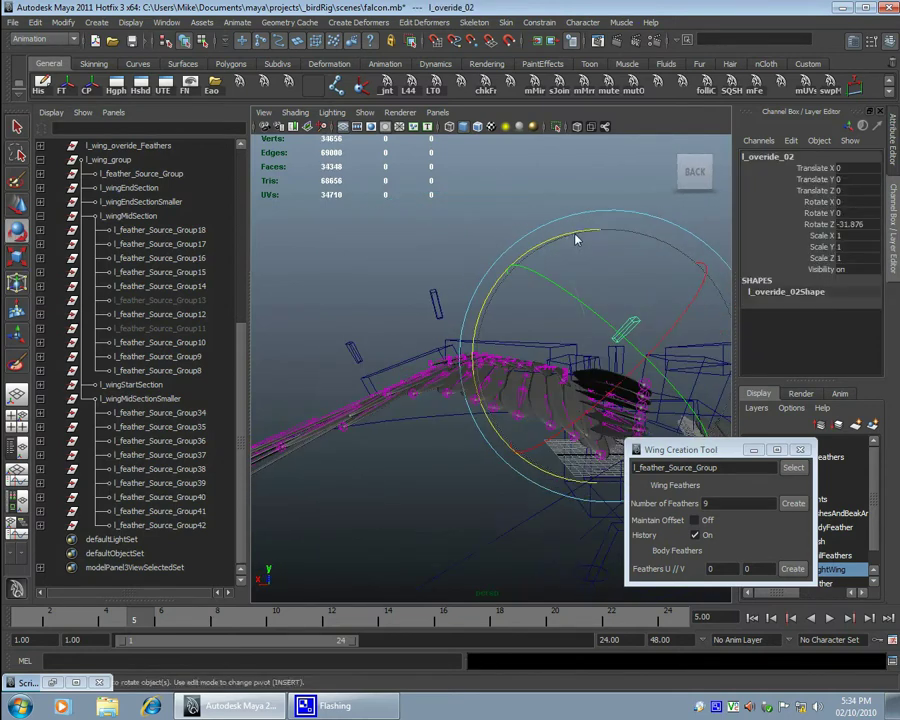